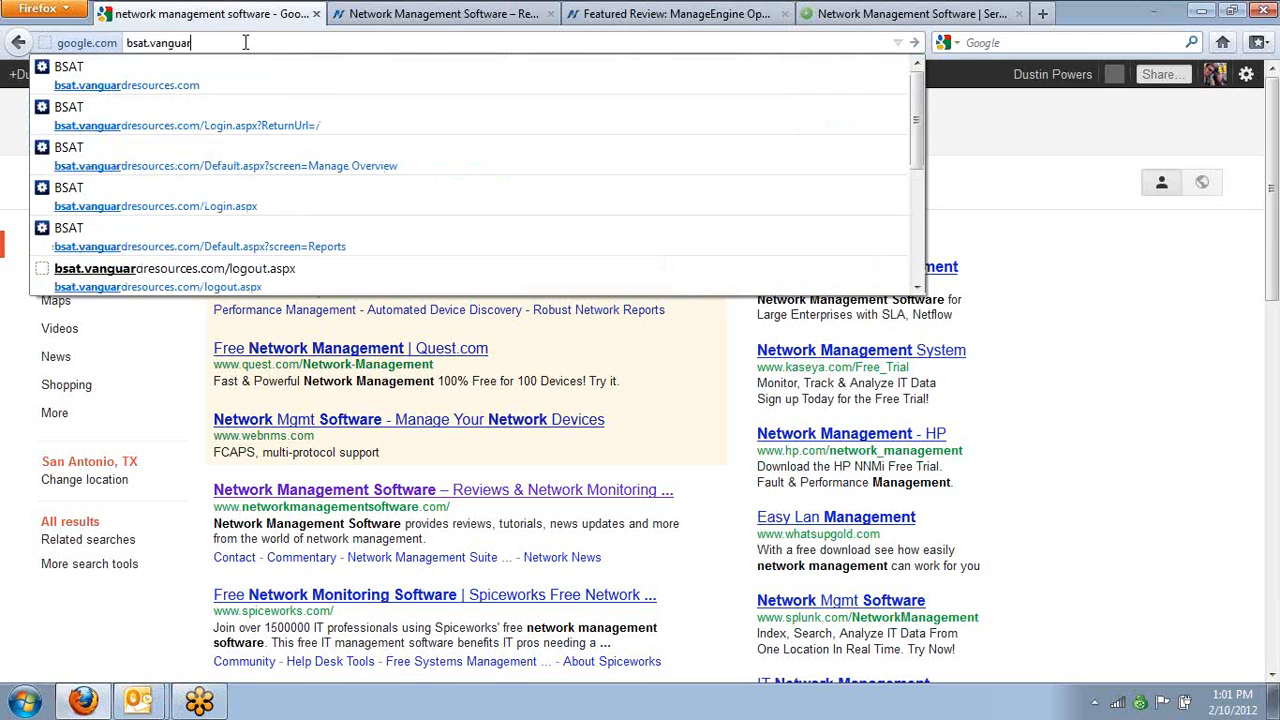
Open the site bsat.vanguardresources.com, correcting the misspelled address
{"action": "type", "text": "es.com"}
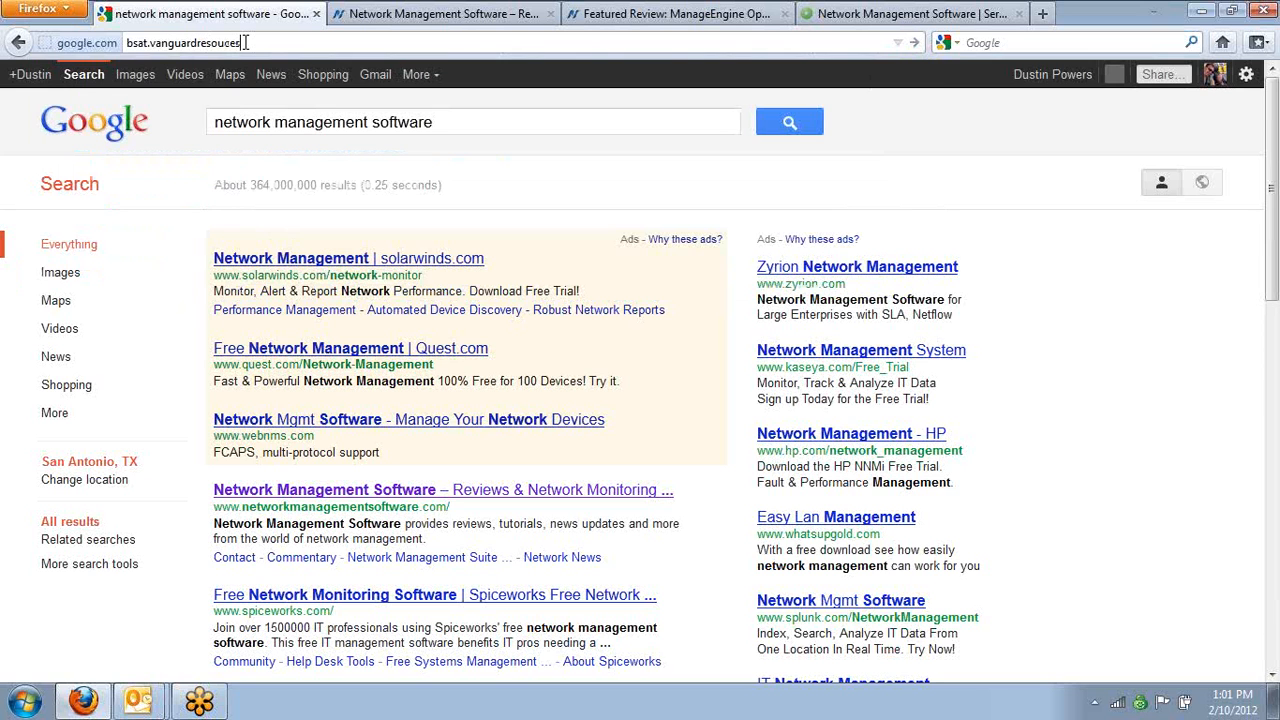
{"action": "key", "text": "Return"}
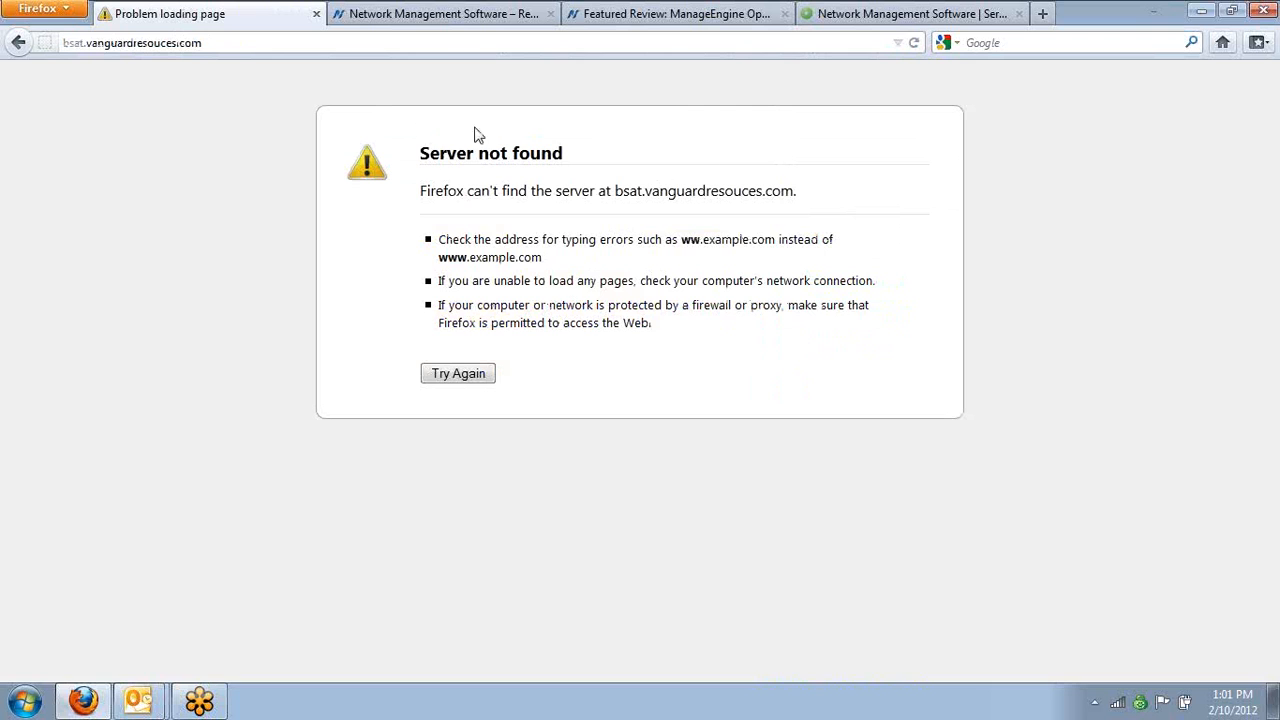
{"action": "left_click", "coordinate": [154, 43]}
{"action": "double_click", "coordinate": [154, 43]}
{"action": "left_click", "coordinate": [159, 43]}
{"action": "type", "text": "r"}
{"action": "key", "text": "Return"}
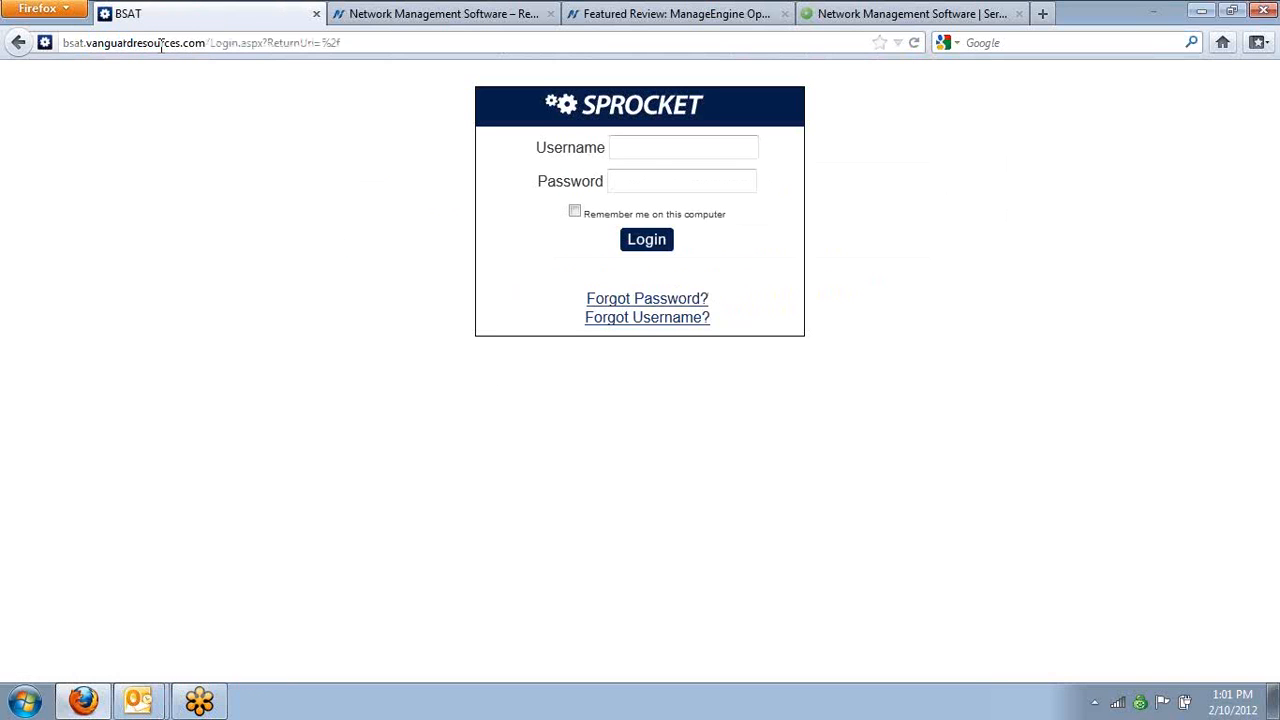
Log in to Sprocket with the account username and password, and dismiss the offer to remember the password
{"action": "key", "text": "Tab"}
{"action": "type", "text": "******"}
{"action": "key", "text": "Return"}
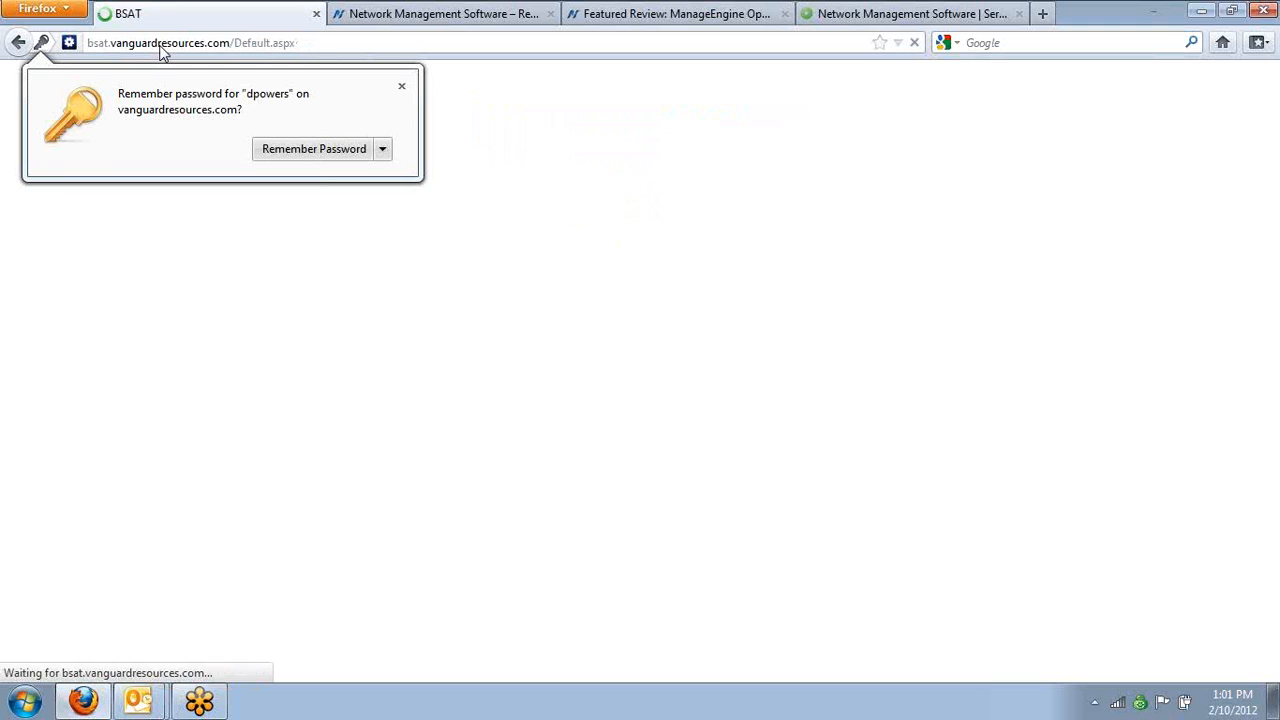
{"action": "left_click", "coordinate": [400, 89]}
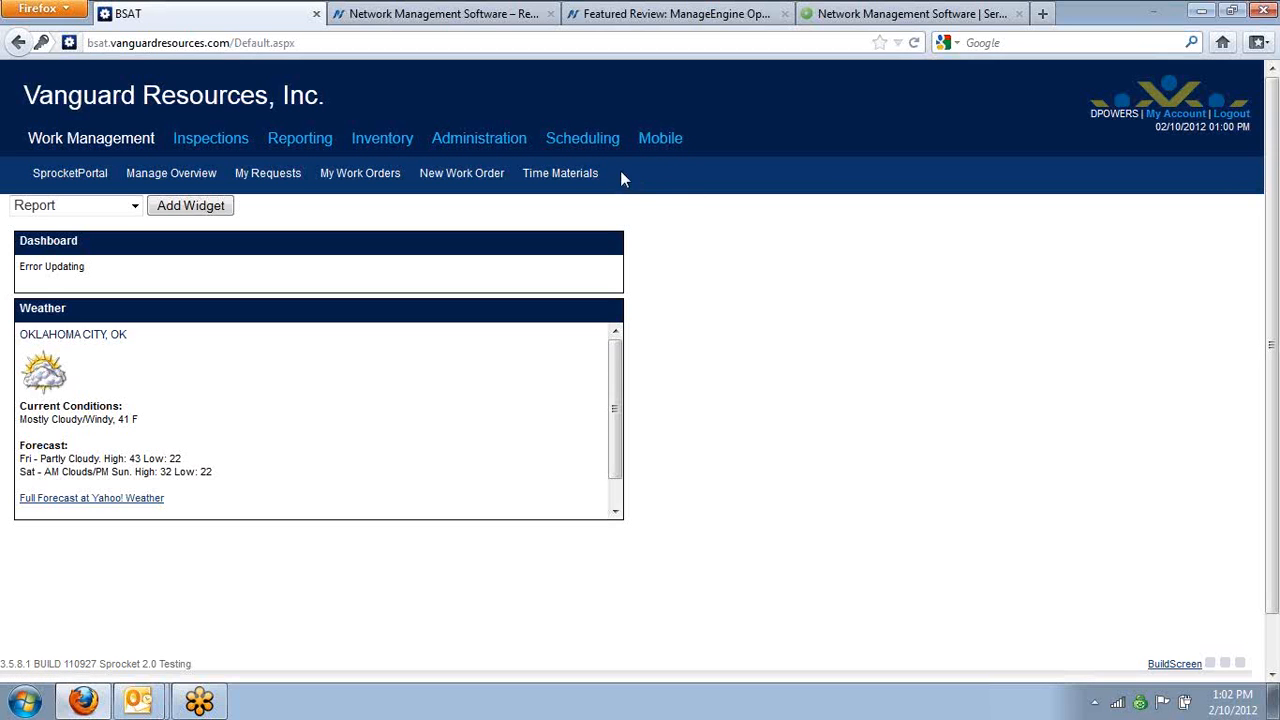
Open the security Groups list in the Administration module
{"action": "left_click", "coordinate": [462, 145]}
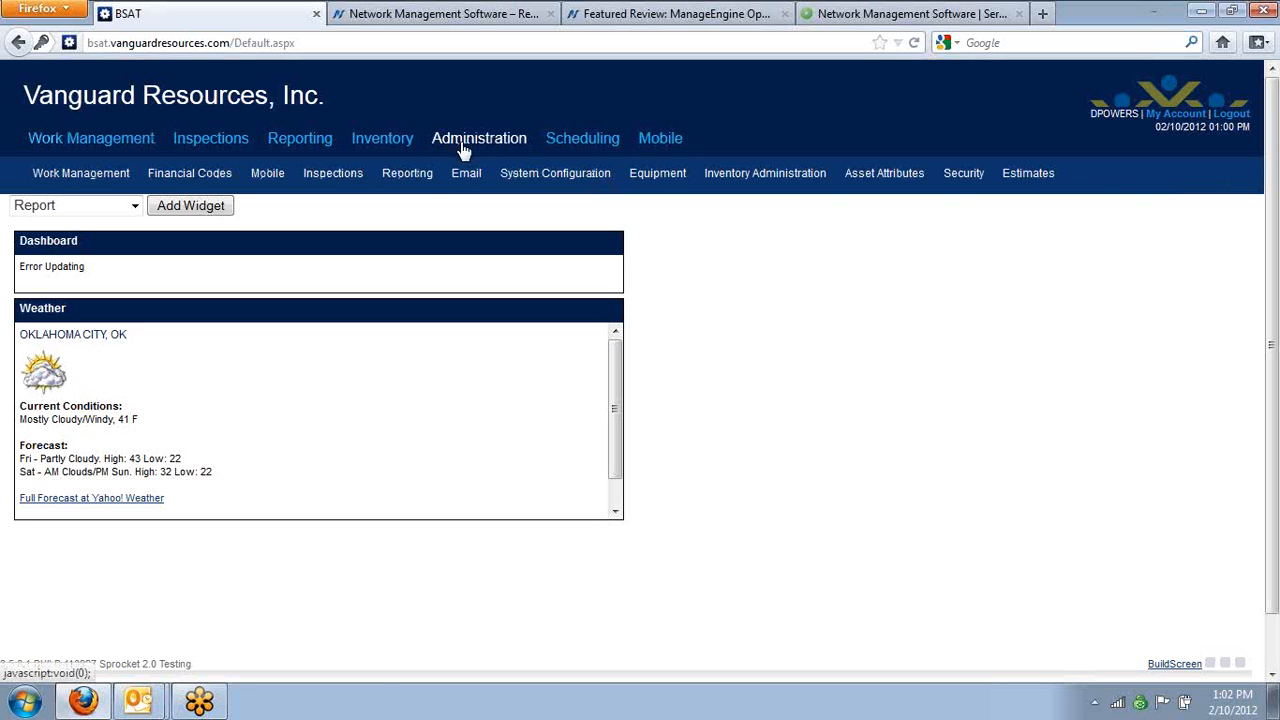
{"action": "mouse_move", "coordinate": [960, 190]}
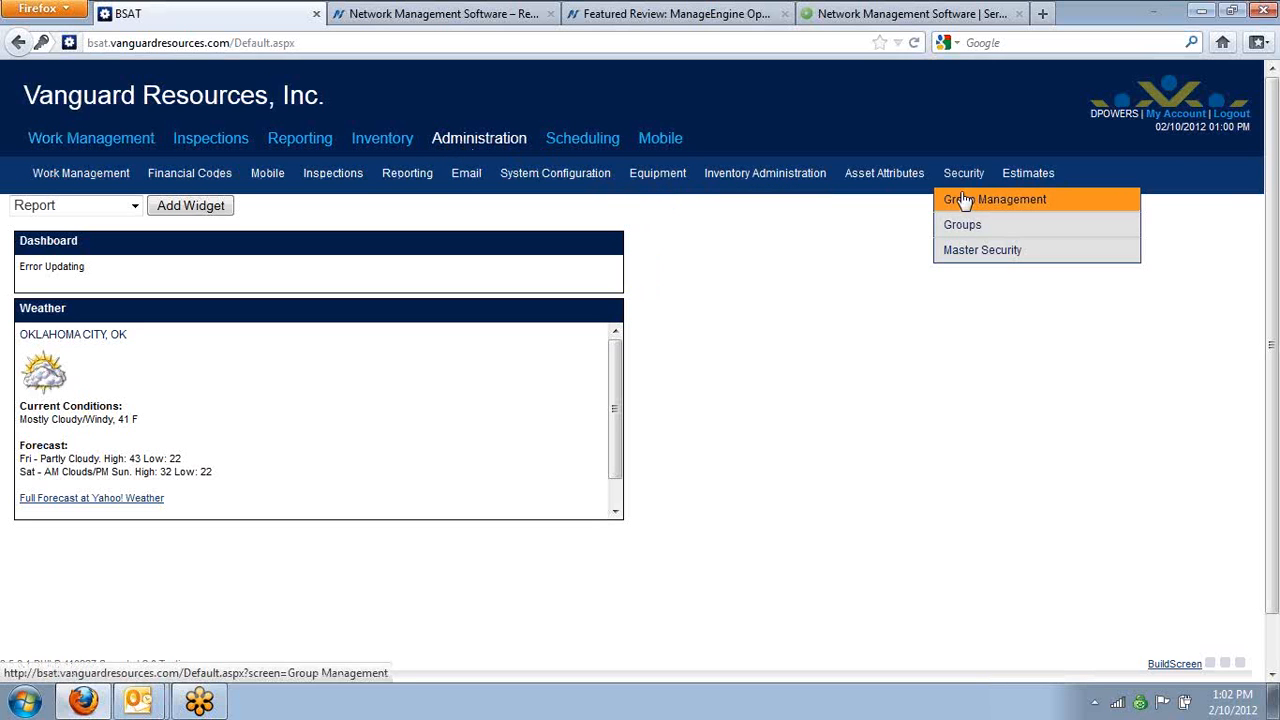
{"action": "left_click", "coordinate": [963, 224]}
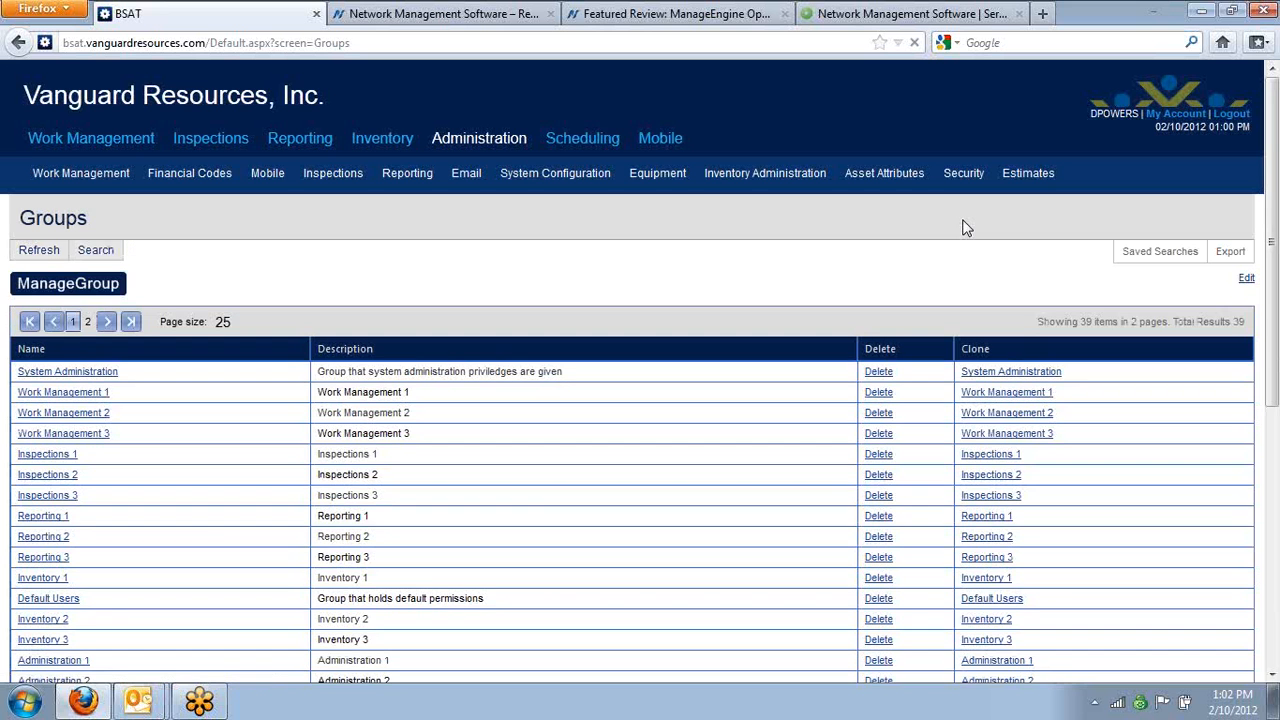
Create a group with both name and description set to Boeing People, save it, and dismiss the e-mail notification
{"action": "left_click", "coordinate": [85, 287]}
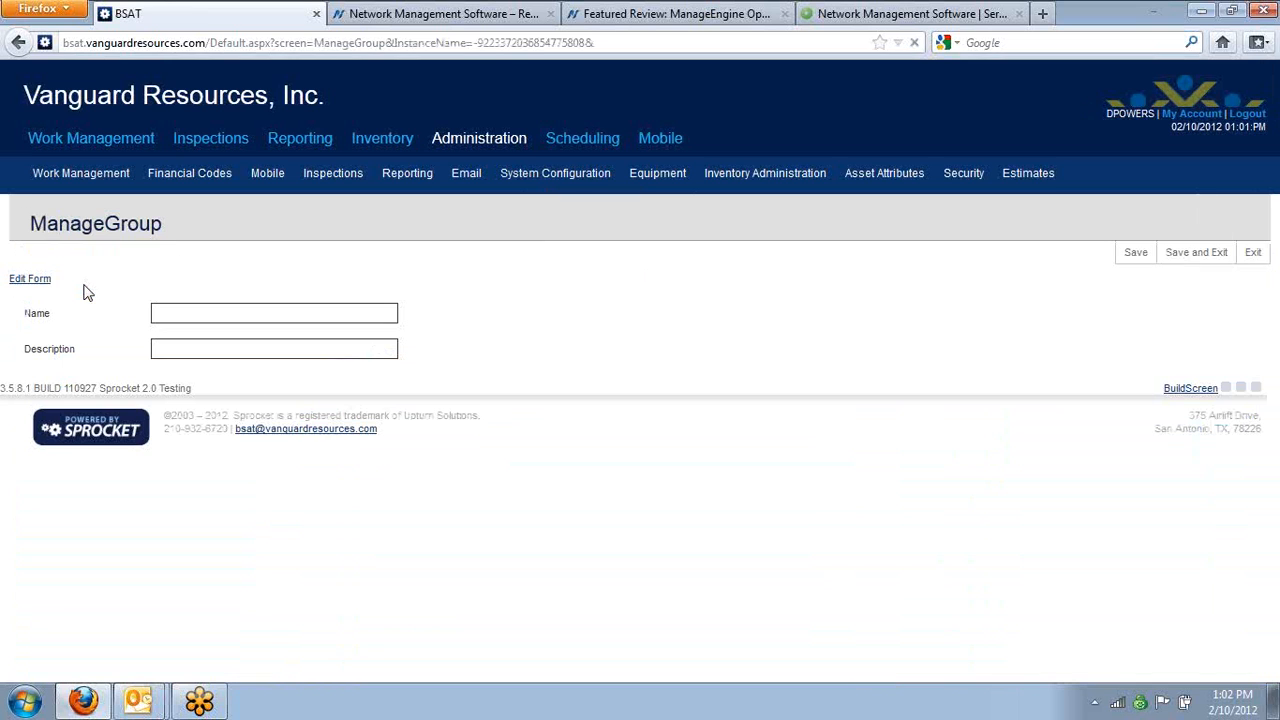
{"action": "left_click", "coordinate": [197, 314]}
{"action": "type", "text": "Boeing People"}
{"action": "key", "text": "Tab"}
{"action": "type", "text": "Boeing People"}
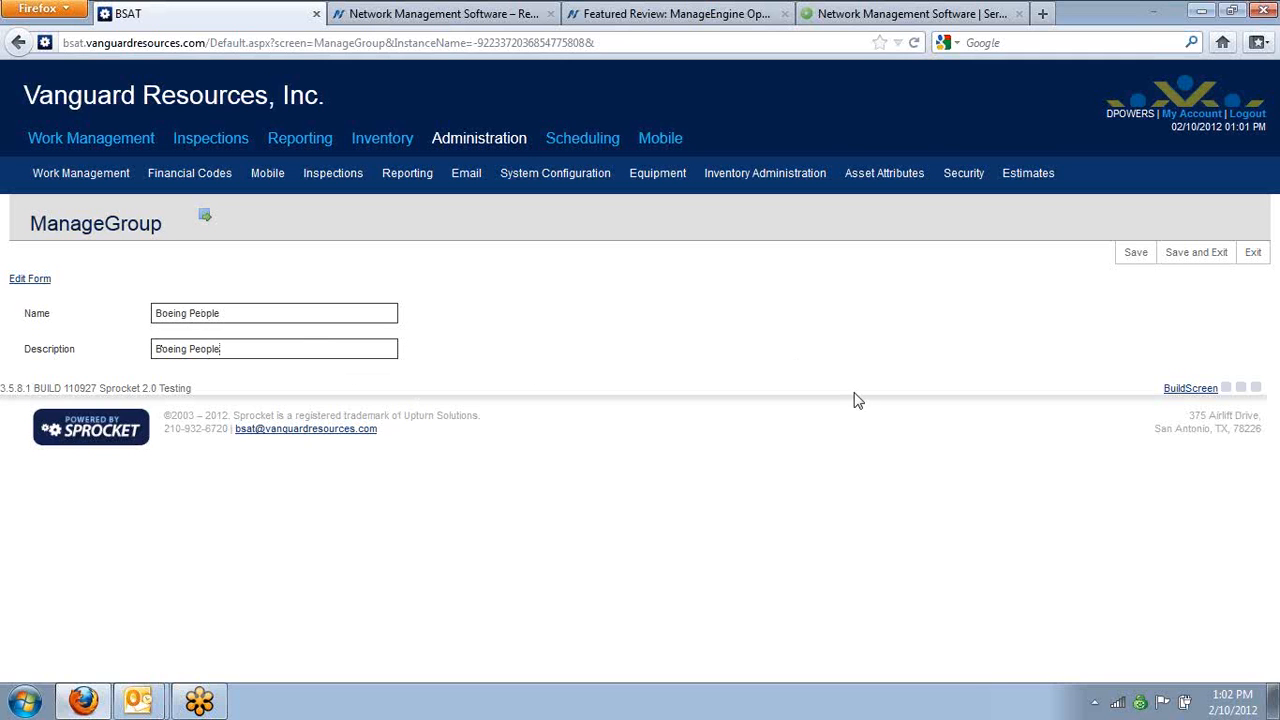
{"action": "left_click", "coordinate": [1123, 257]}
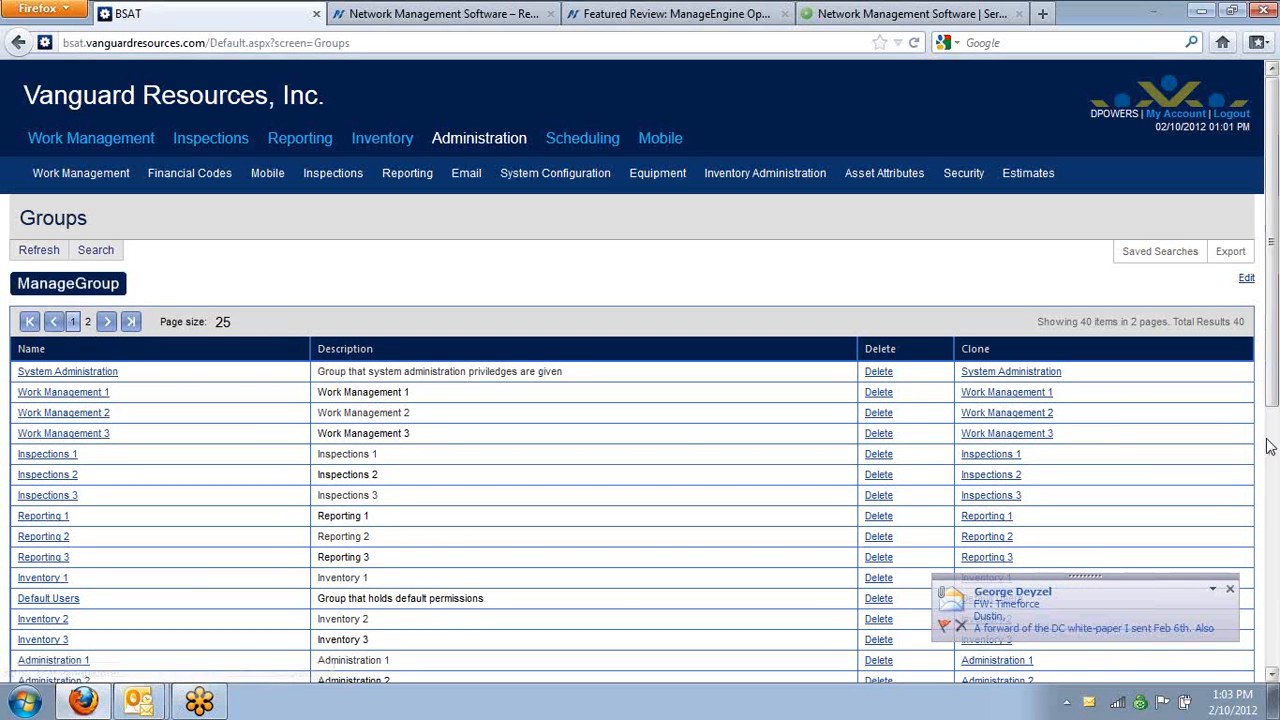
{"action": "left_click", "coordinate": [1230, 589]}
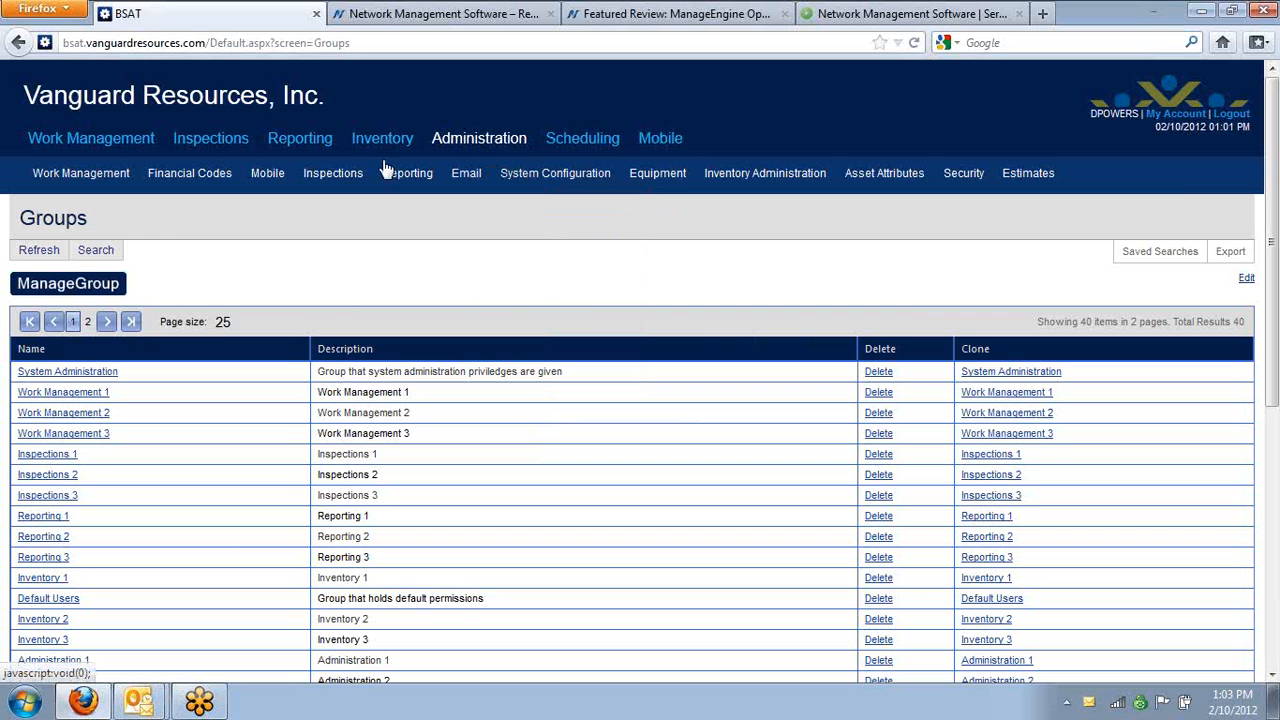
Create a new person in the Work Management People list with the user name test, and save the record
{"action": "mouse_move", "coordinate": [75, 173]}
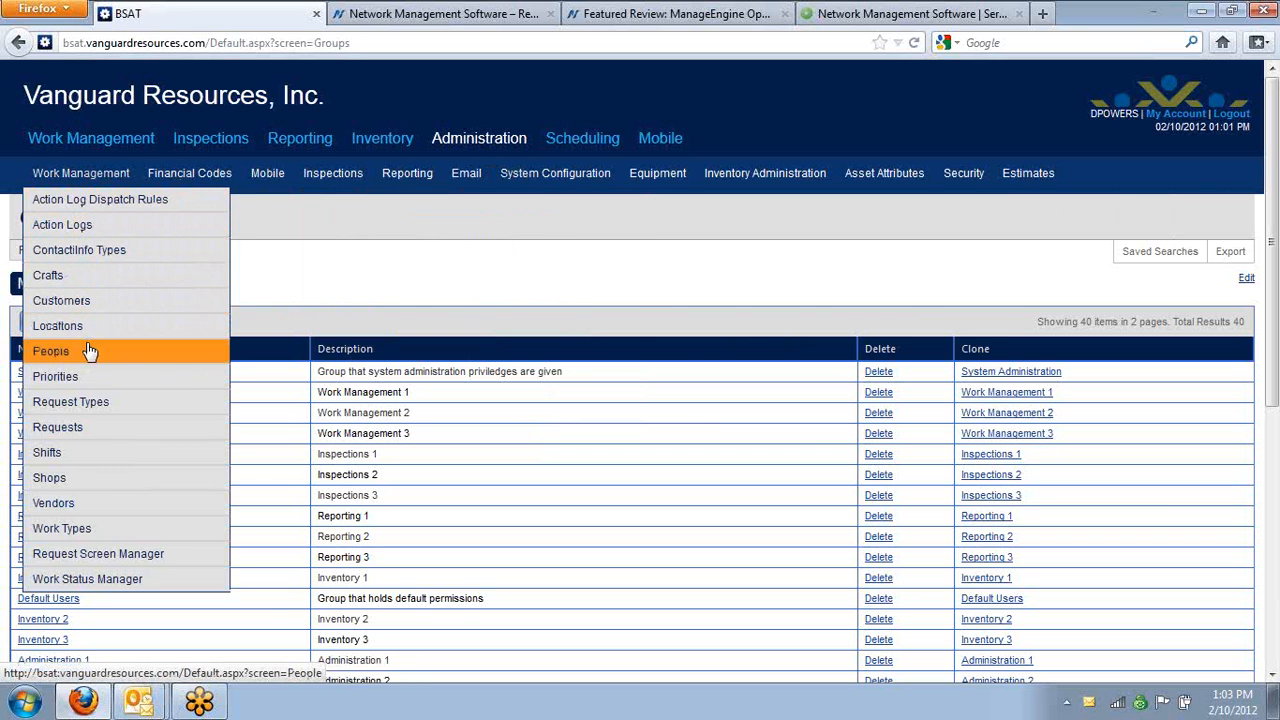
{"action": "left_click", "coordinate": [50, 351]}
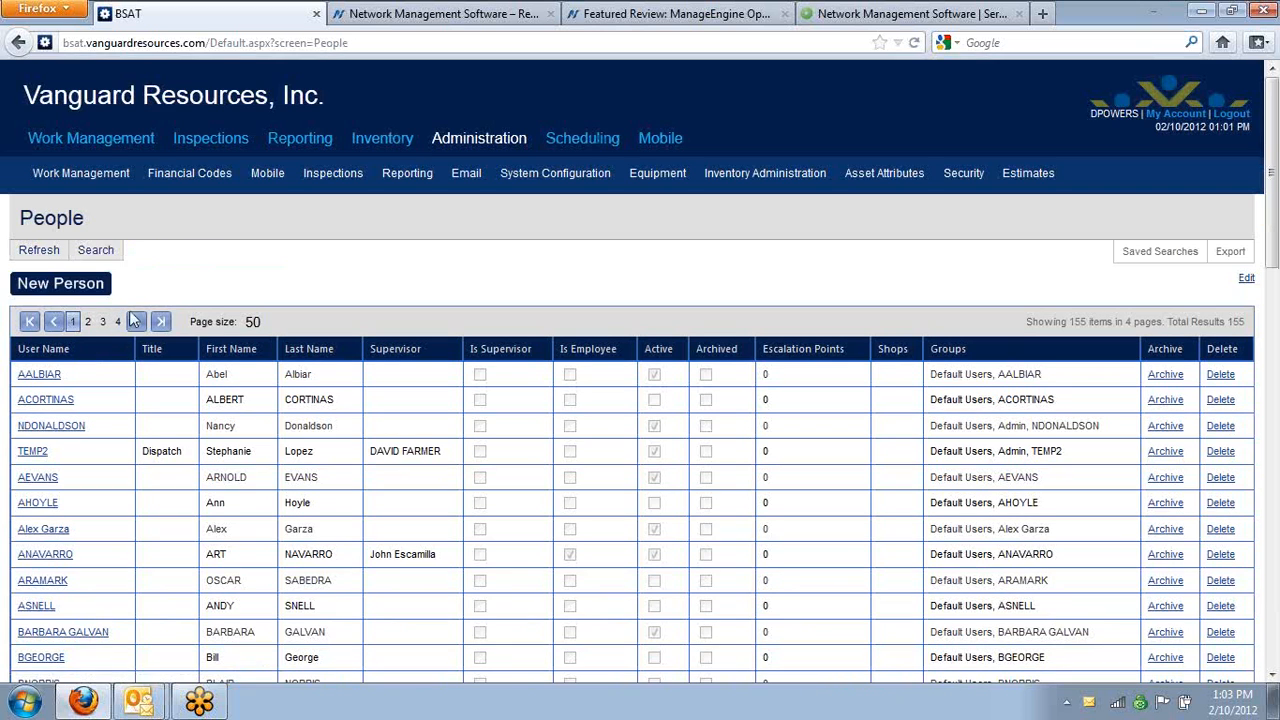
{"action": "left_click", "coordinate": [66, 288]}
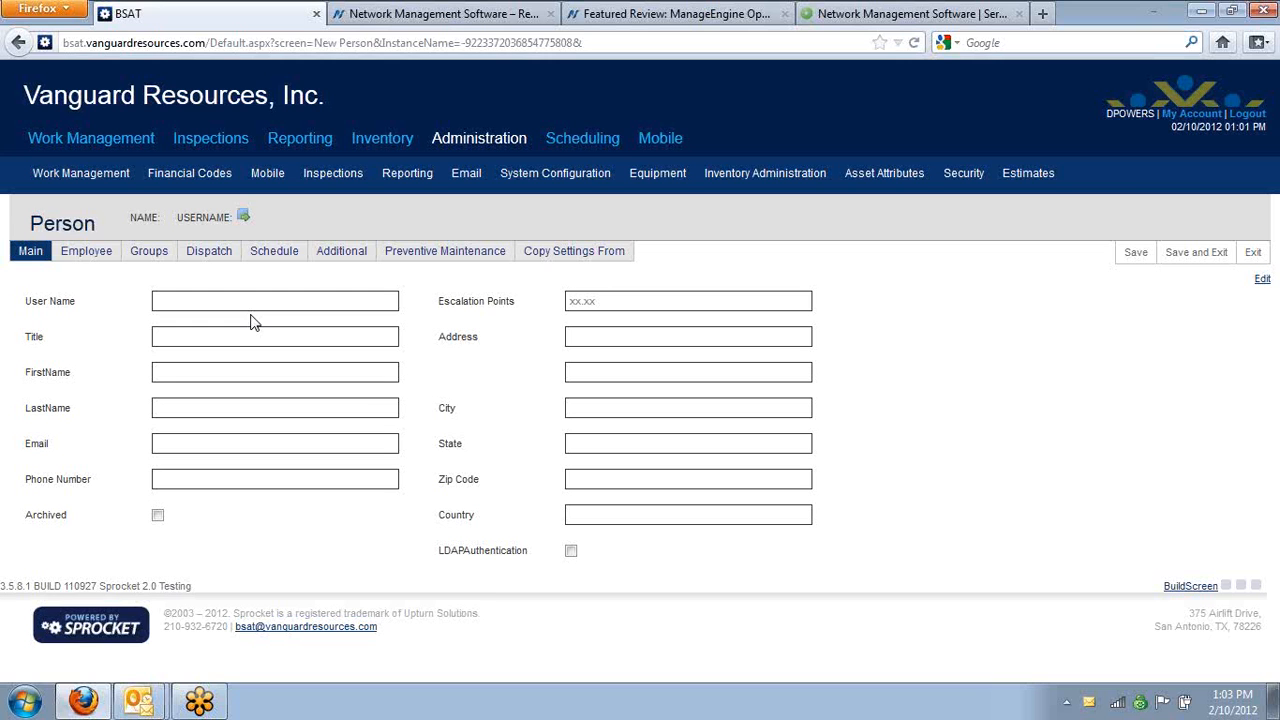
{"action": "left_click", "coordinate": [259, 306]}
{"action": "type", "text": "test"}
{"action": "key", "text": "BackSpace"}
{"action": "key", "text": "Tab"}
{"action": "left_click", "coordinate": [1137, 252]}
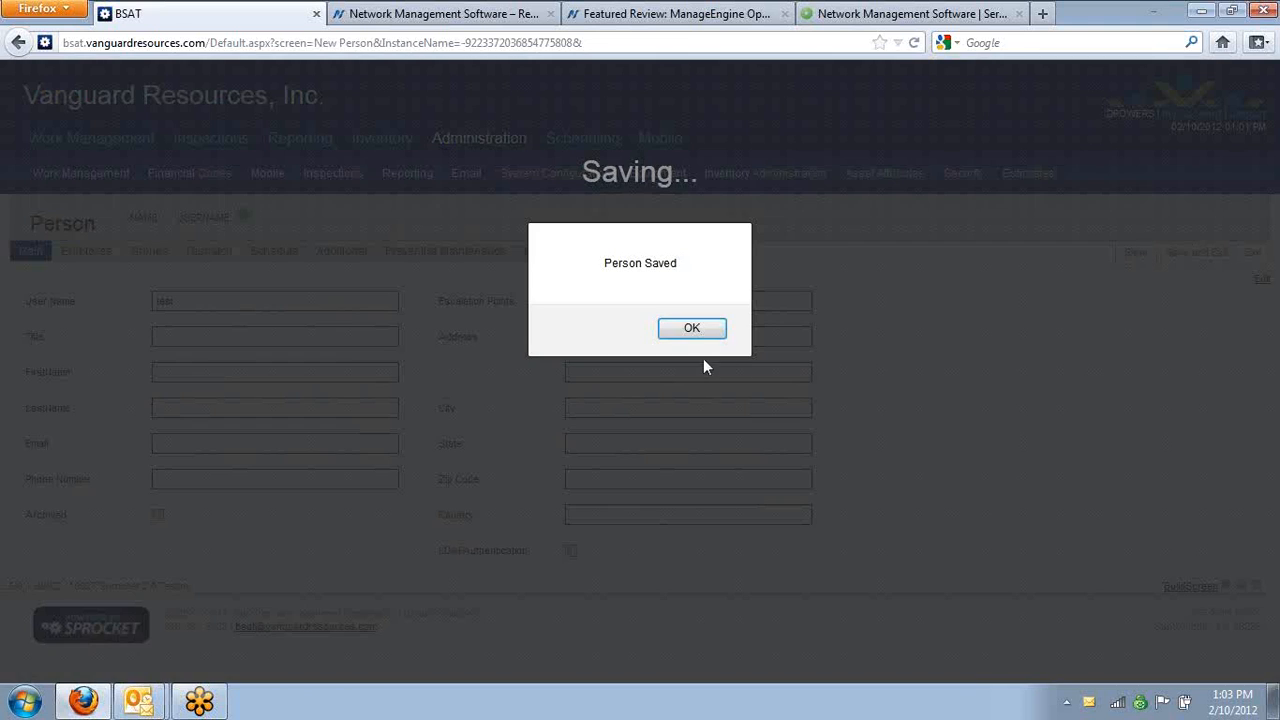
{"action": "left_click", "coordinate": [703, 329]}
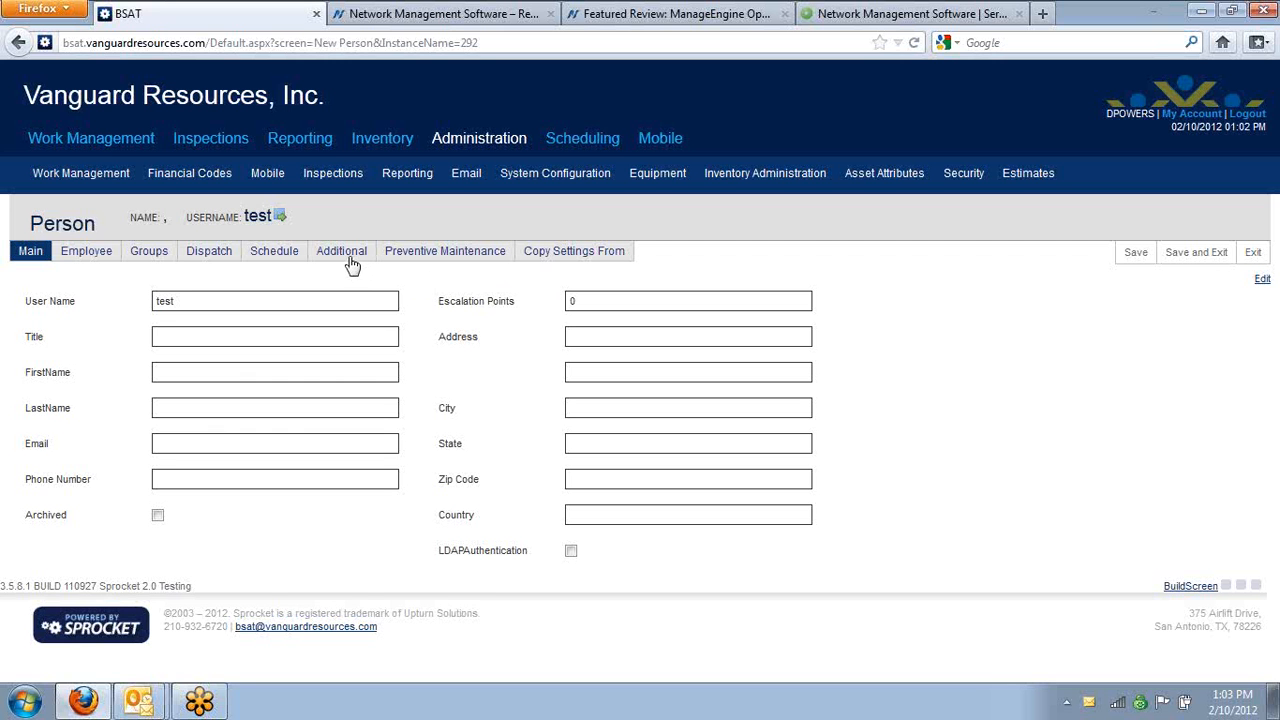
Enter and confirm the account password in the test person's additional settings, and save the record
{"action": "left_click", "coordinate": [349, 258]}
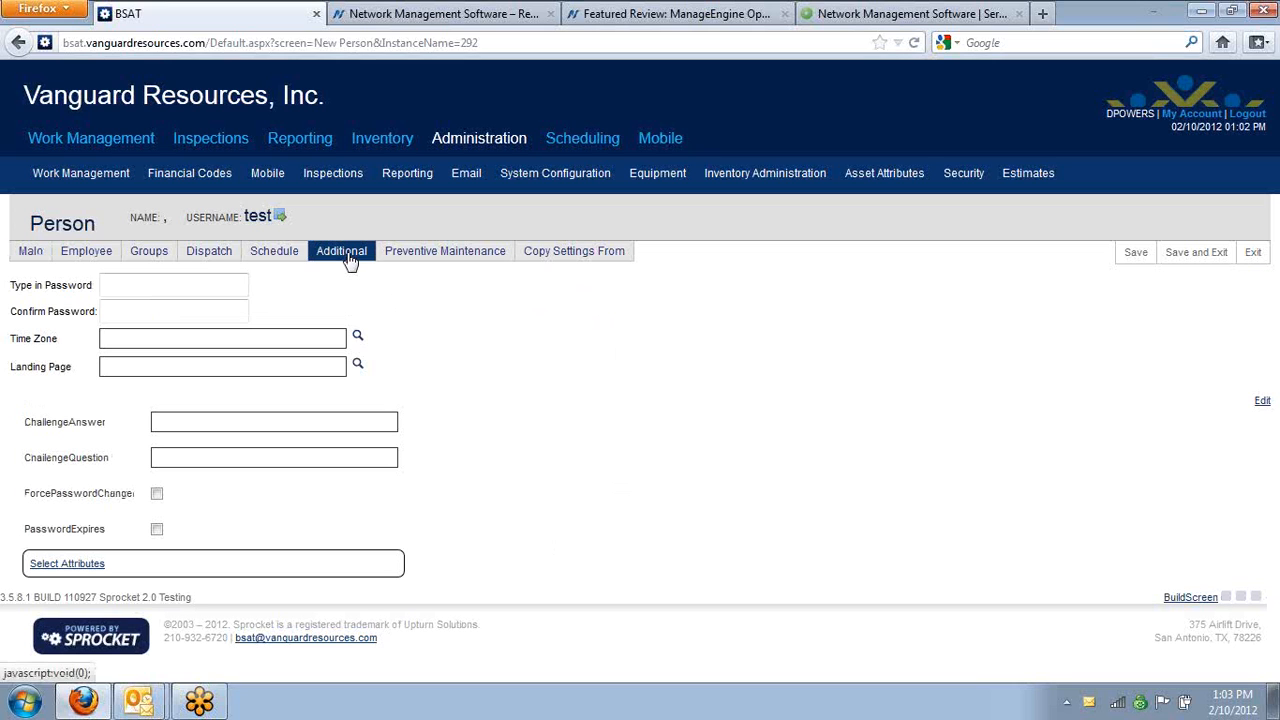
{"action": "left_click", "coordinate": [191, 279]}
{"action": "type", "text": "test"}
{"action": "key", "text": "Tab"}
{"action": "type", "text": "test"}
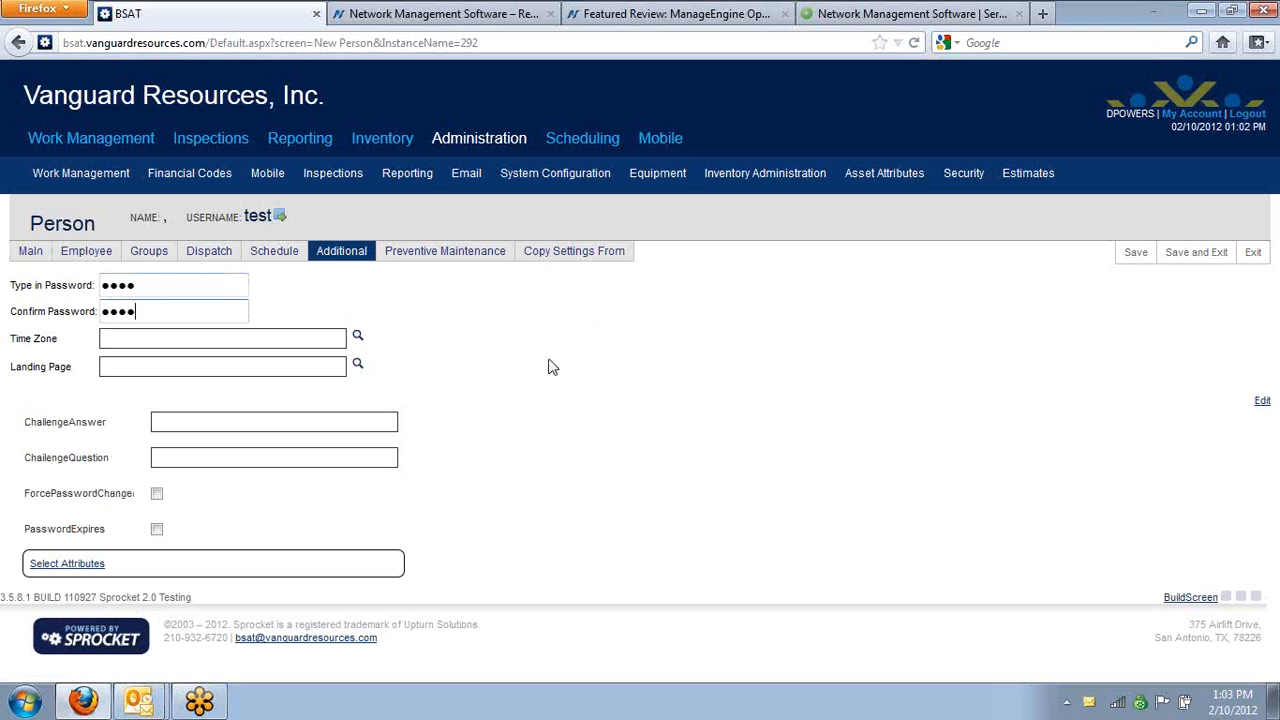
{"action": "left_click", "coordinate": [1136, 255]}
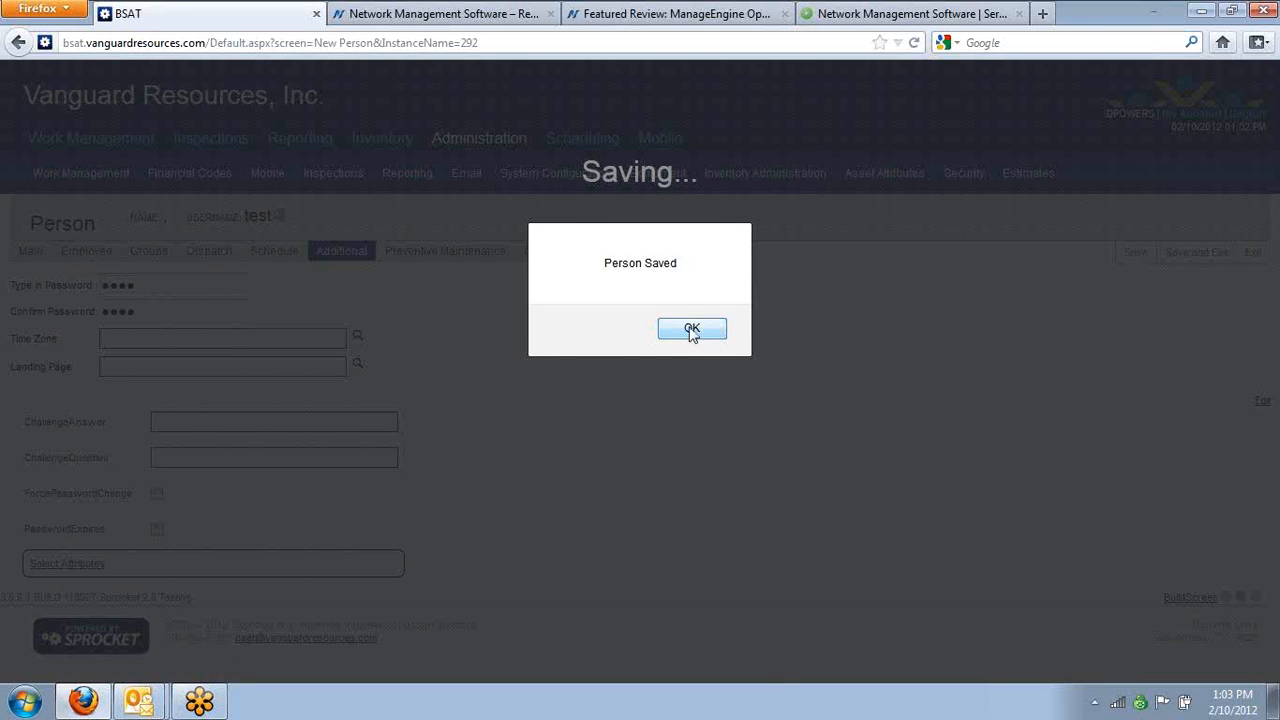
{"action": "left_click", "coordinate": [692, 330]}
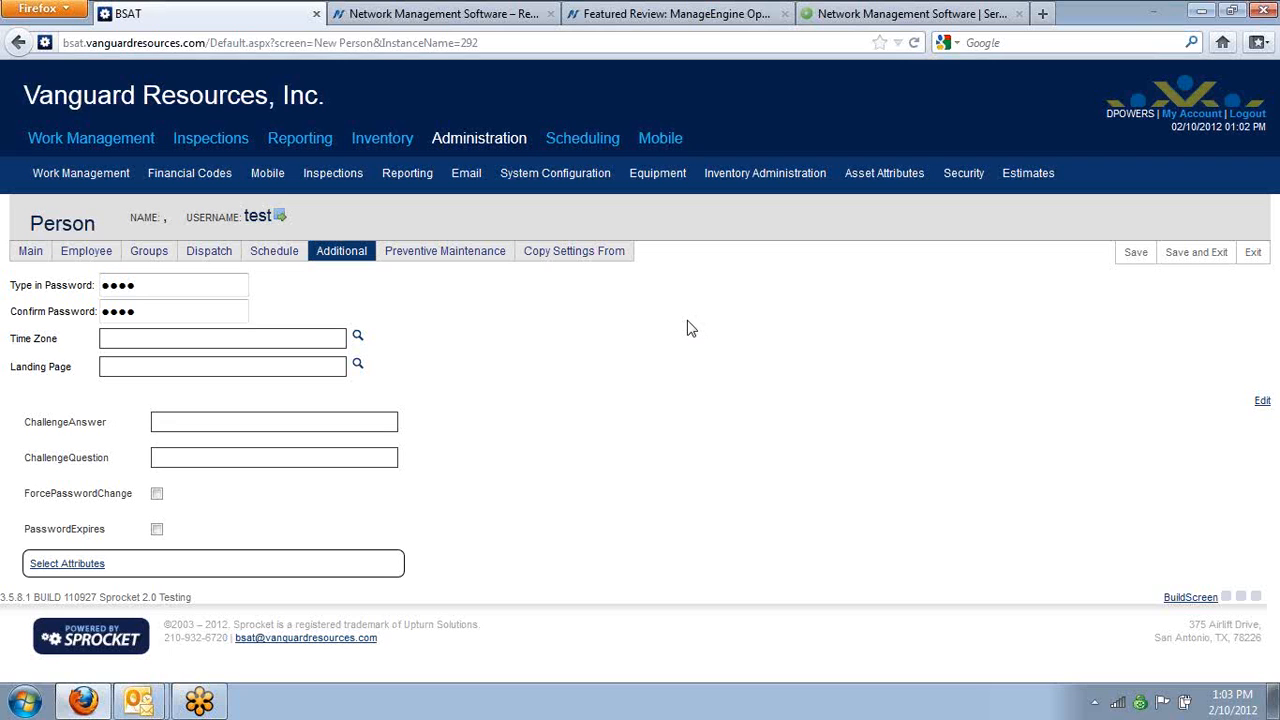
Assign the Boeing People group to the test person, then save and exit the record
{"action": "left_click", "coordinate": [160, 259]}
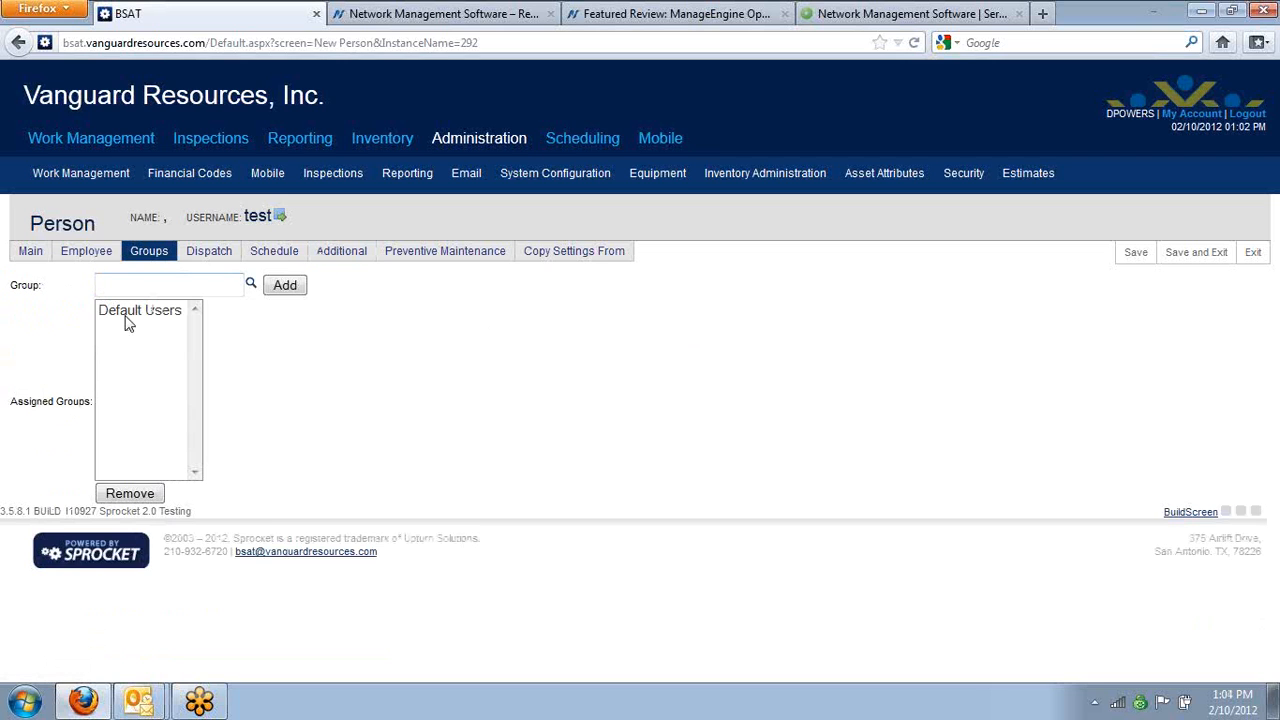
{"action": "left_click", "coordinate": [186, 286]}
{"action": "type", "text": "boeing "}
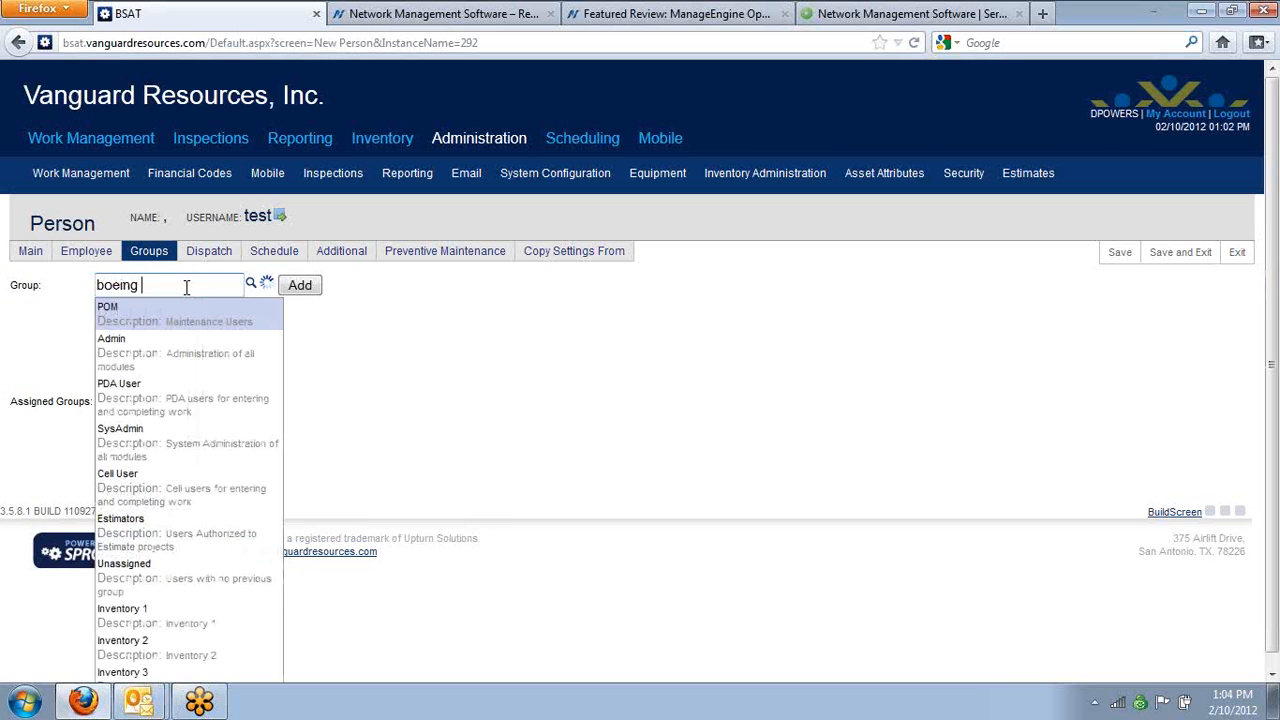
{"action": "type", "text": "people"}
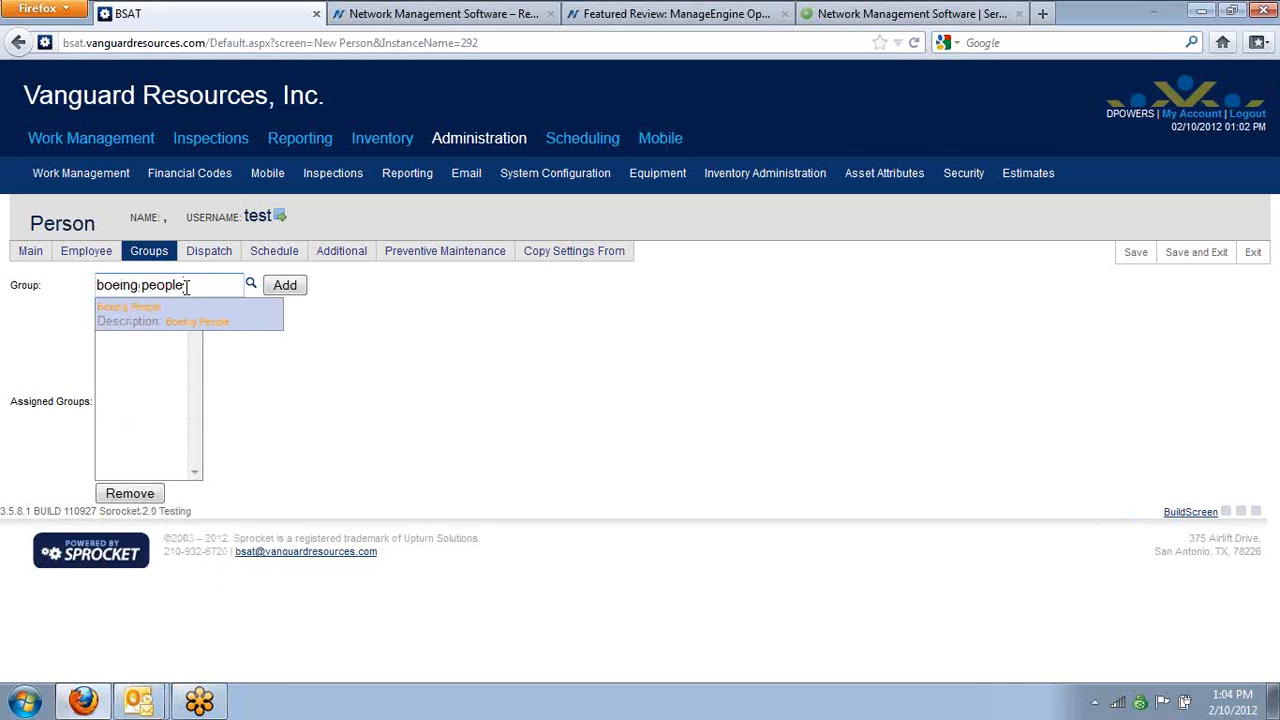
{"action": "left_click", "coordinate": [186, 314]}
{"action": "left_click", "coordinate": [290, 290]}
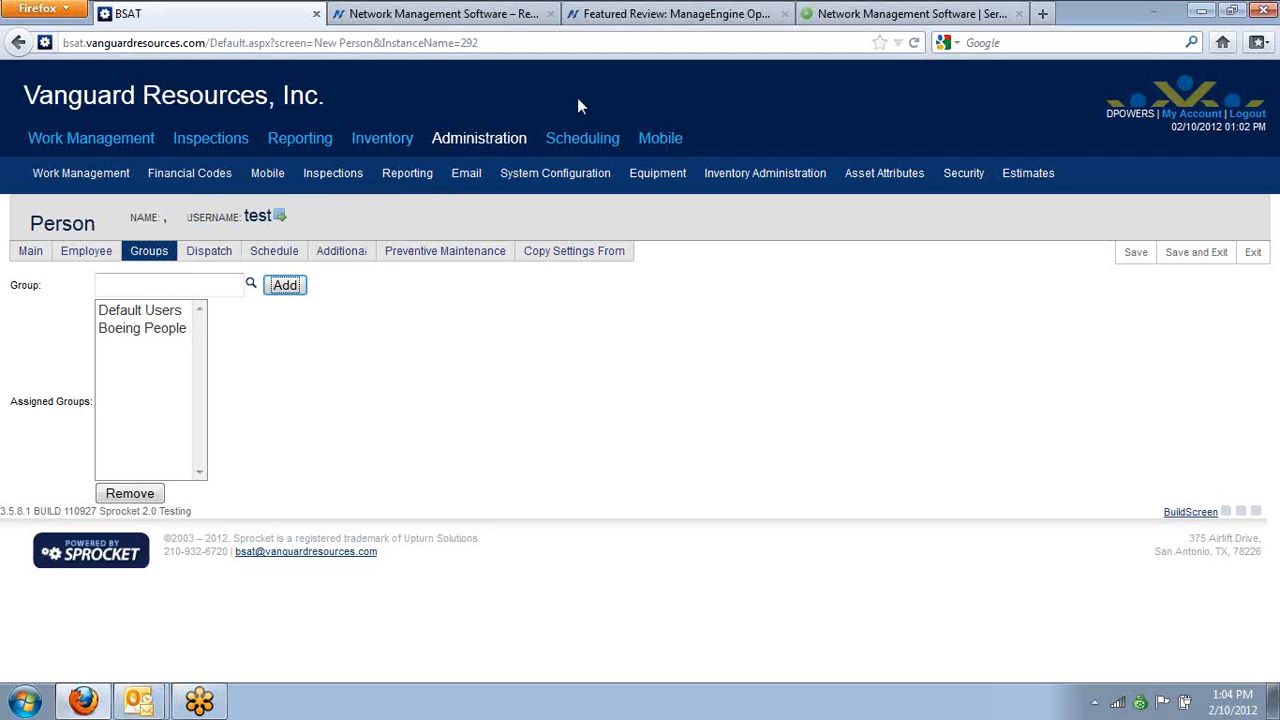
{"action": "mouse_move", "coordinate": [267, 175]}
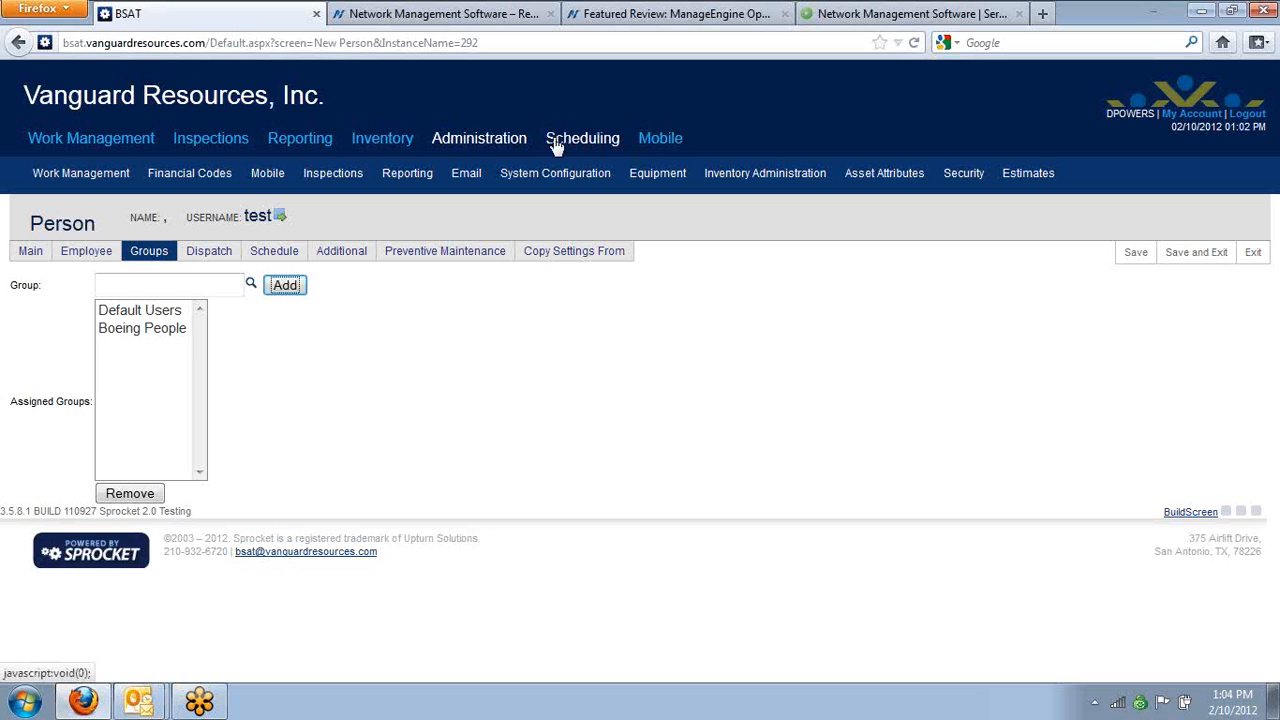
{"action": "mouse_move", "coordinate": [189, 173]}
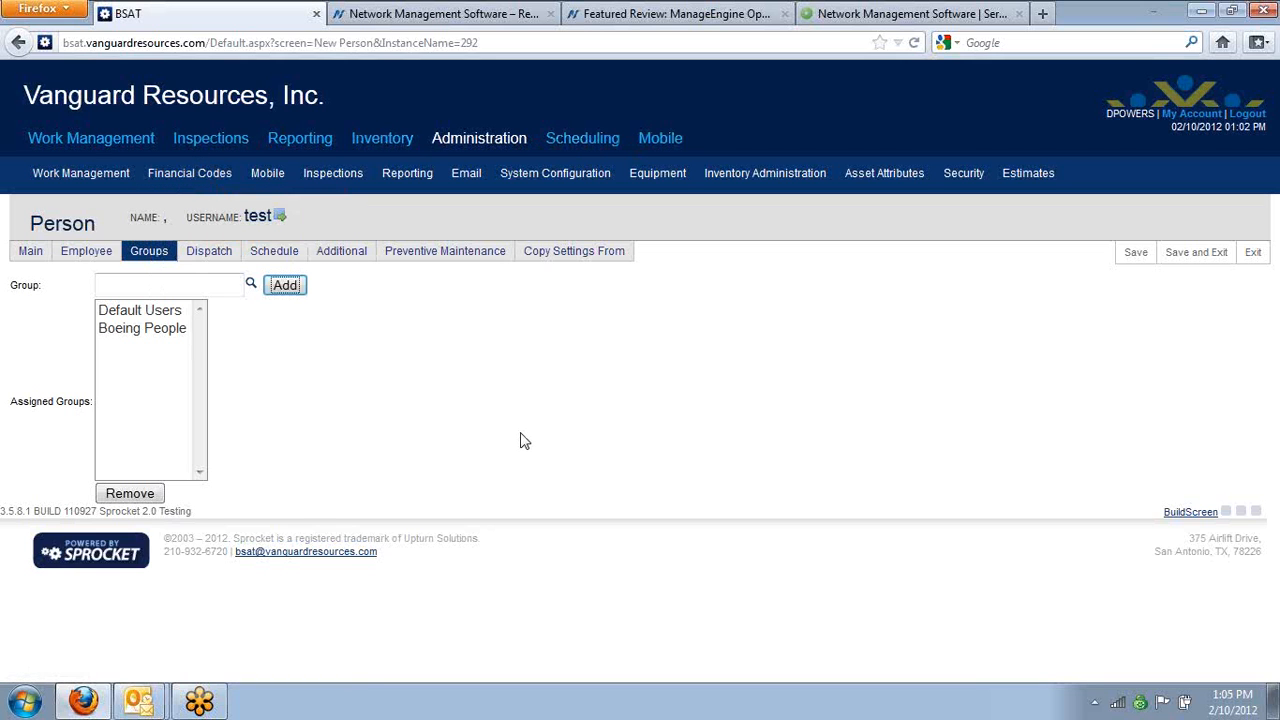
{"action": "left_click", "coordinate": [1184, 260]}
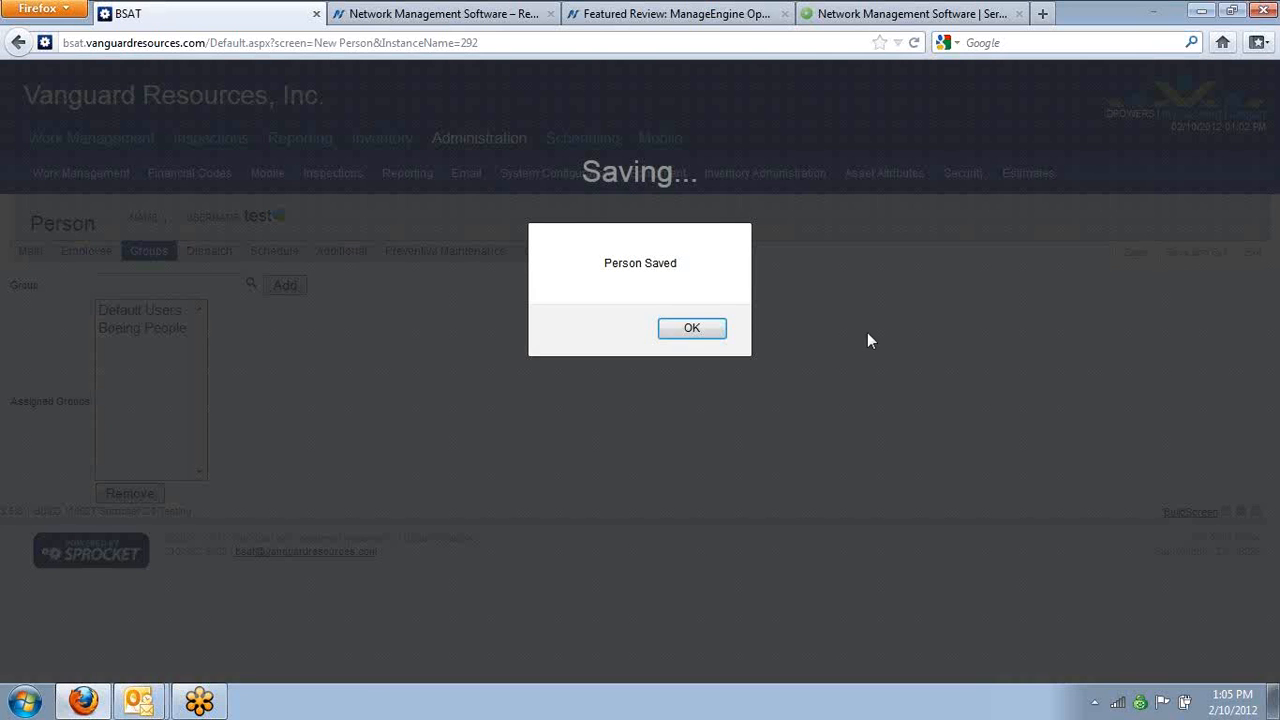
{"action": "left_click", "coordinate": [712, 328]}
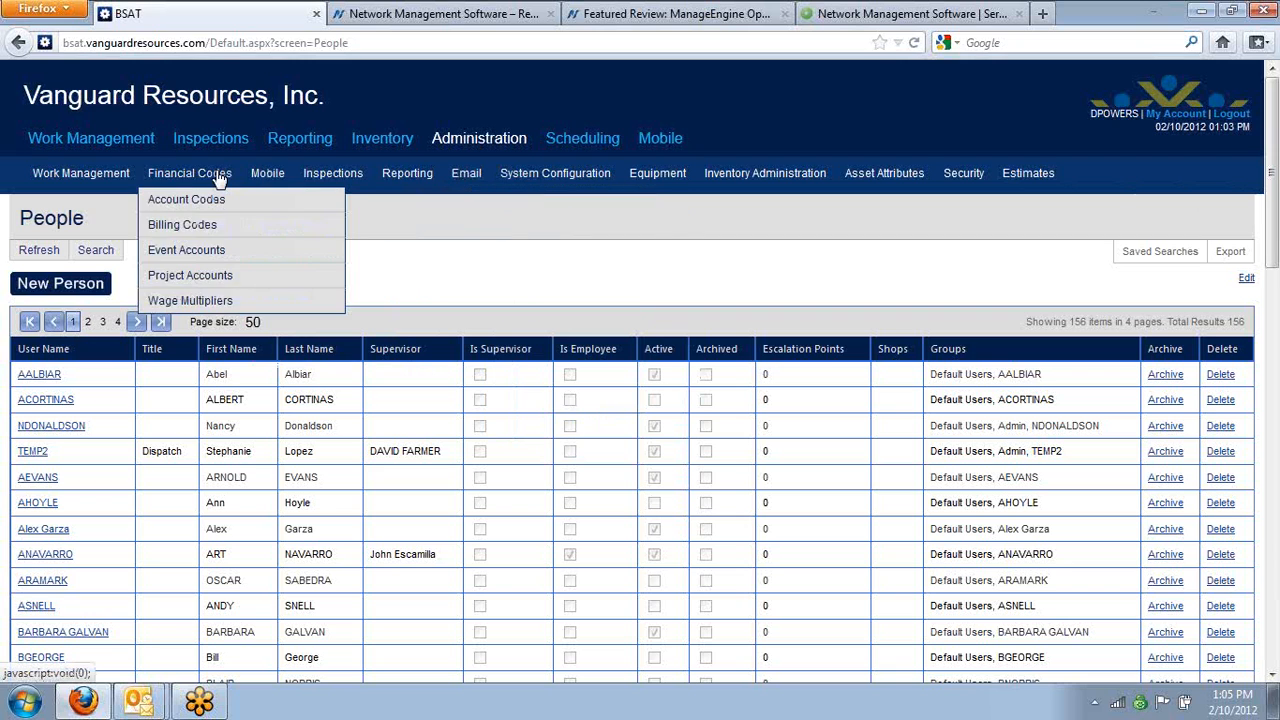
Load the Work Order request's screen settings for the Work Order request type in the Request Screen Manager
{"action": "mouse_move", "coordinate": [108, 184]}
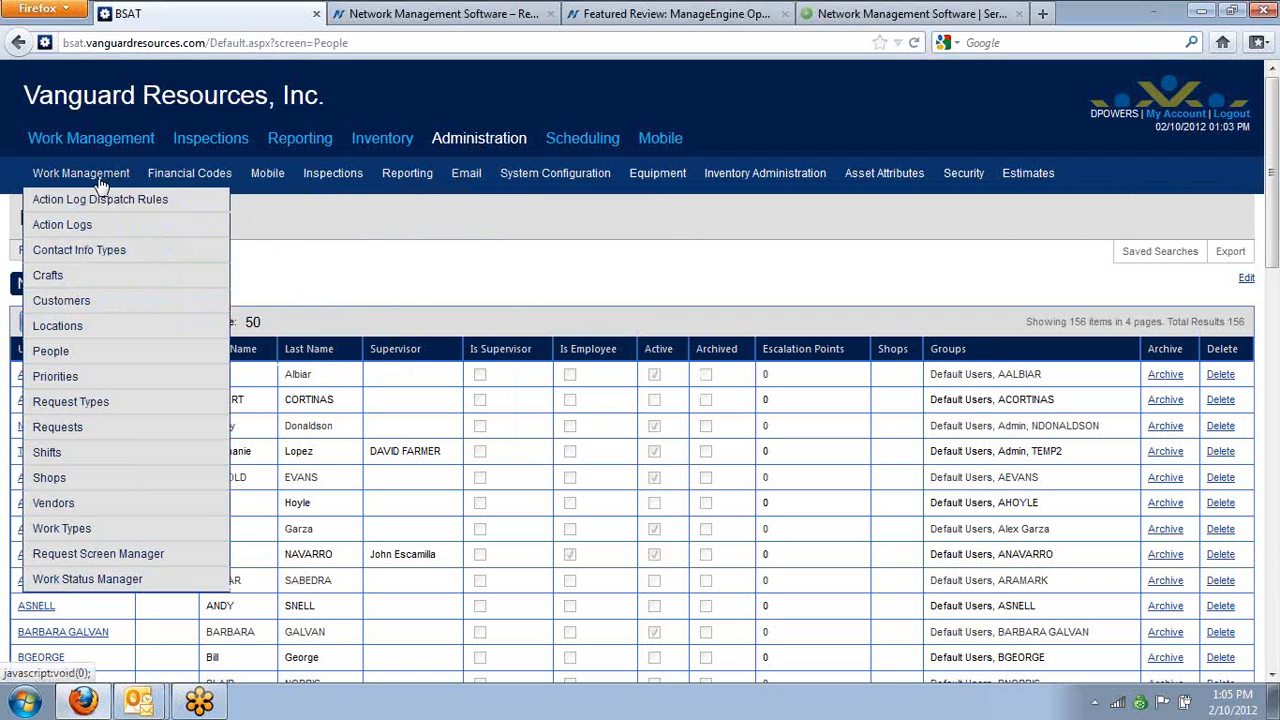
{"action": "left_click", "coordinate": [140, 556]}
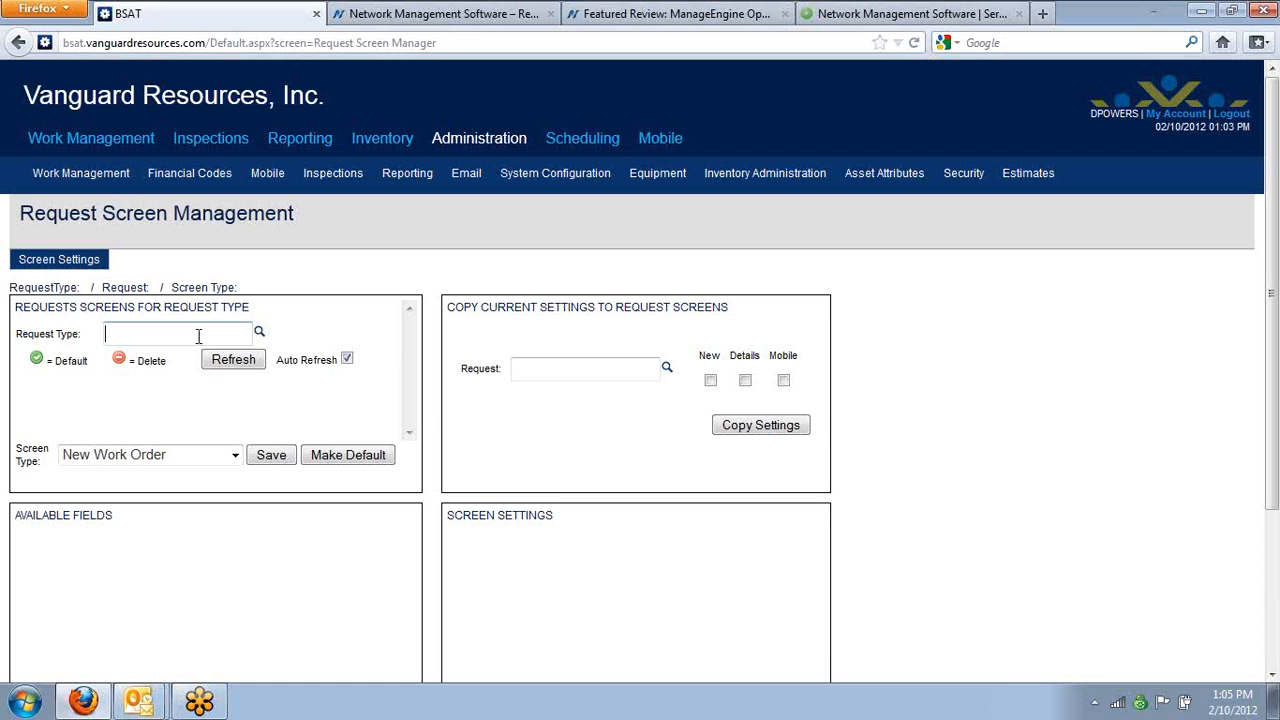
{"action": "left_click", "coordinate": [198, 336]}
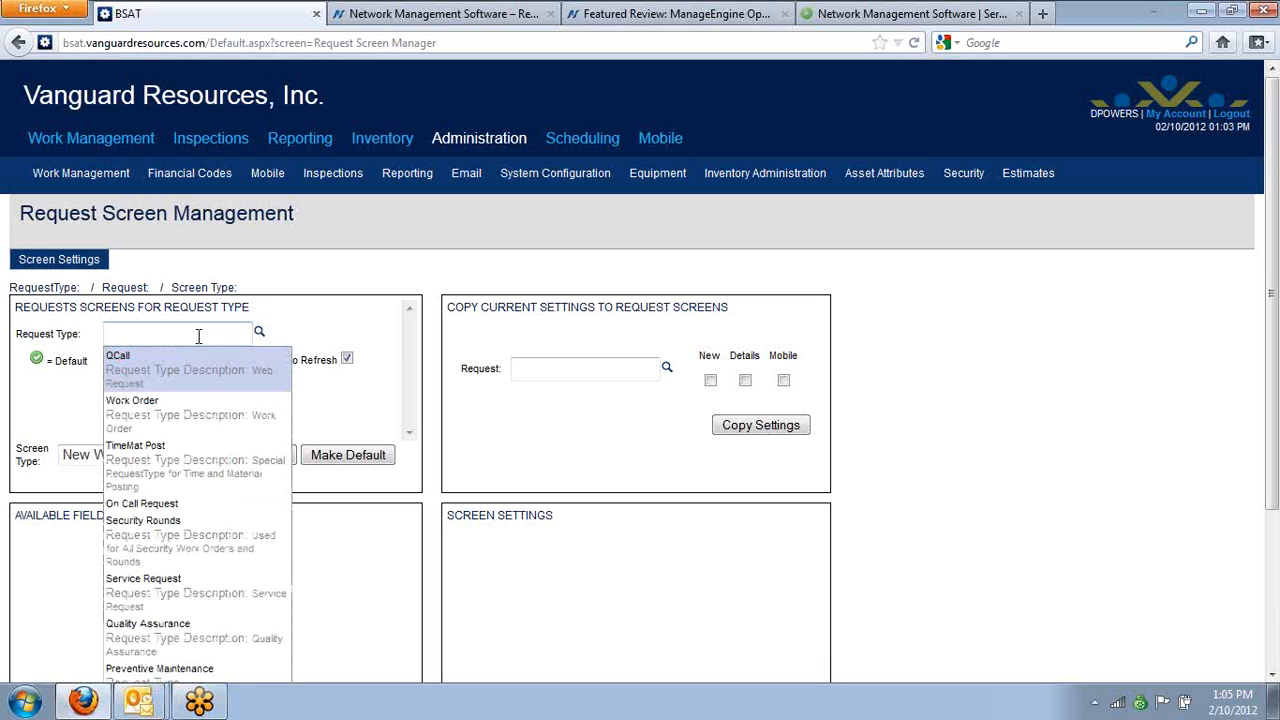
{"action": "type", "text": "wor"}
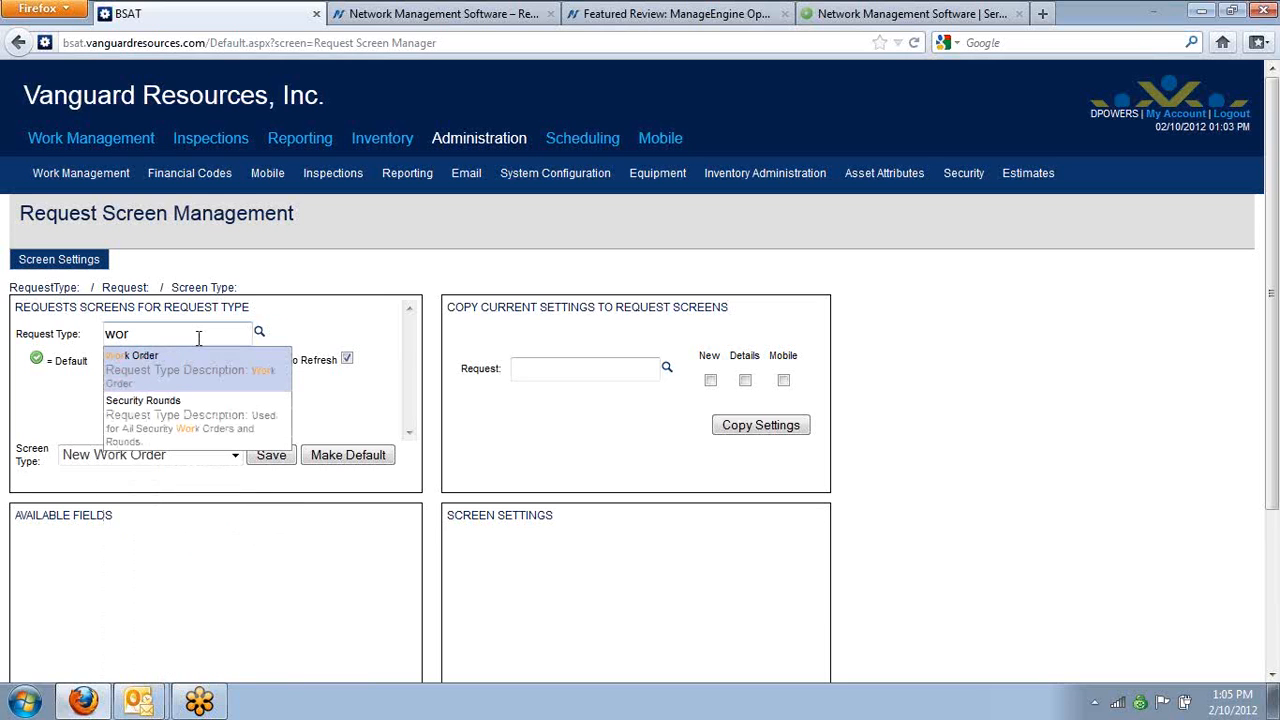
{"action": "left_click", "coordinate": [200, 365]}
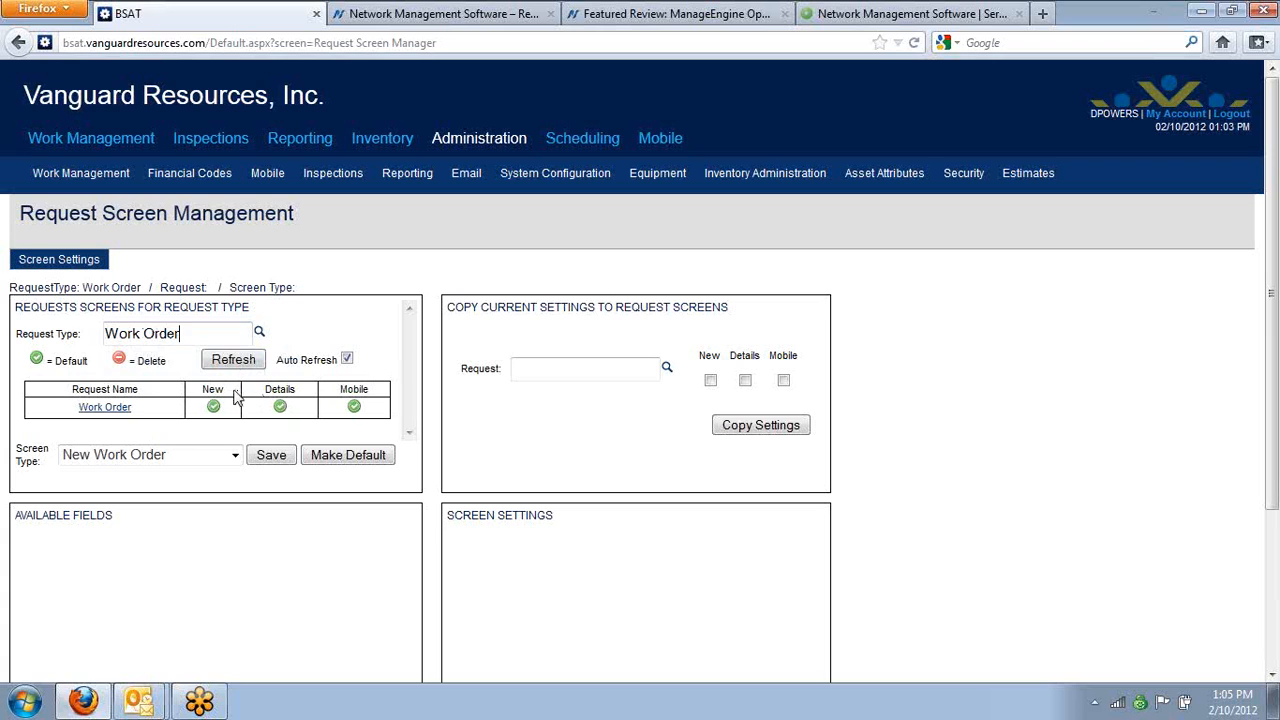
{"action": "left_click", "coordinate": [127, 409]}
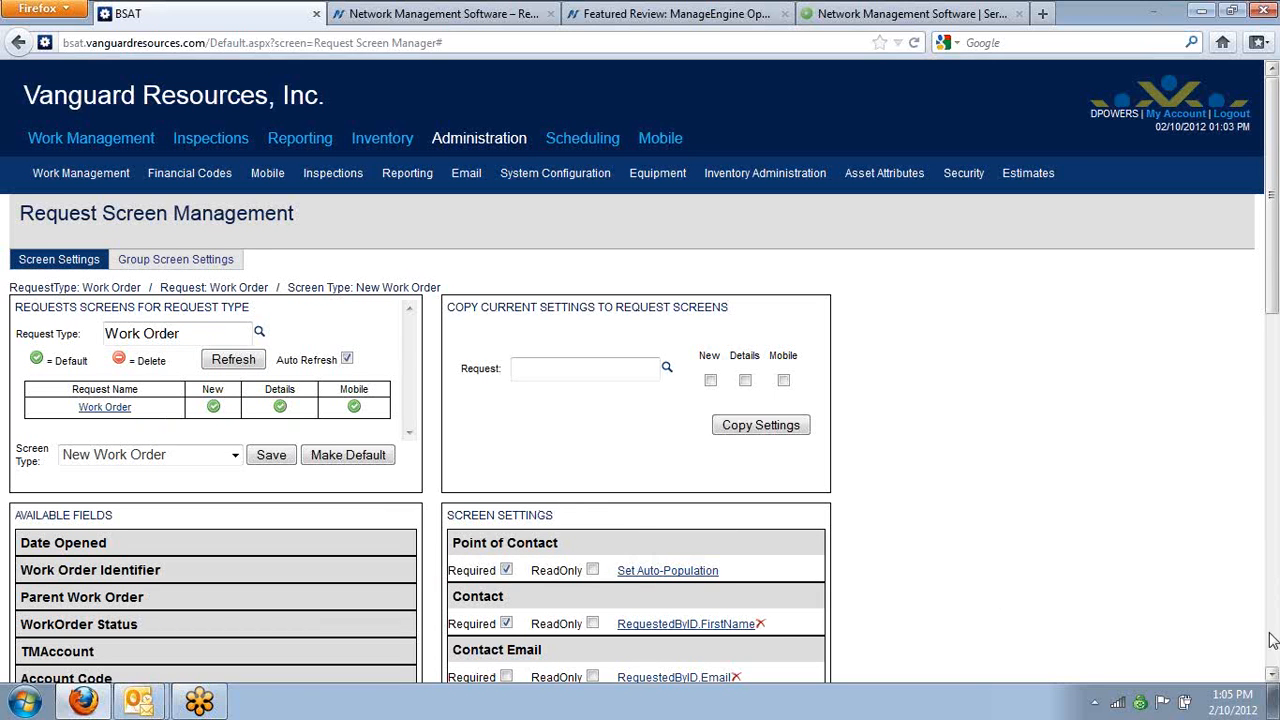
Add the Boeing People group to the New Work Order group screen settings, with Priority and Target Start Date hidden
{"action": "left_click_drag", "start_coordinate": [1273, 677], "coordinate": [1273, 677]}
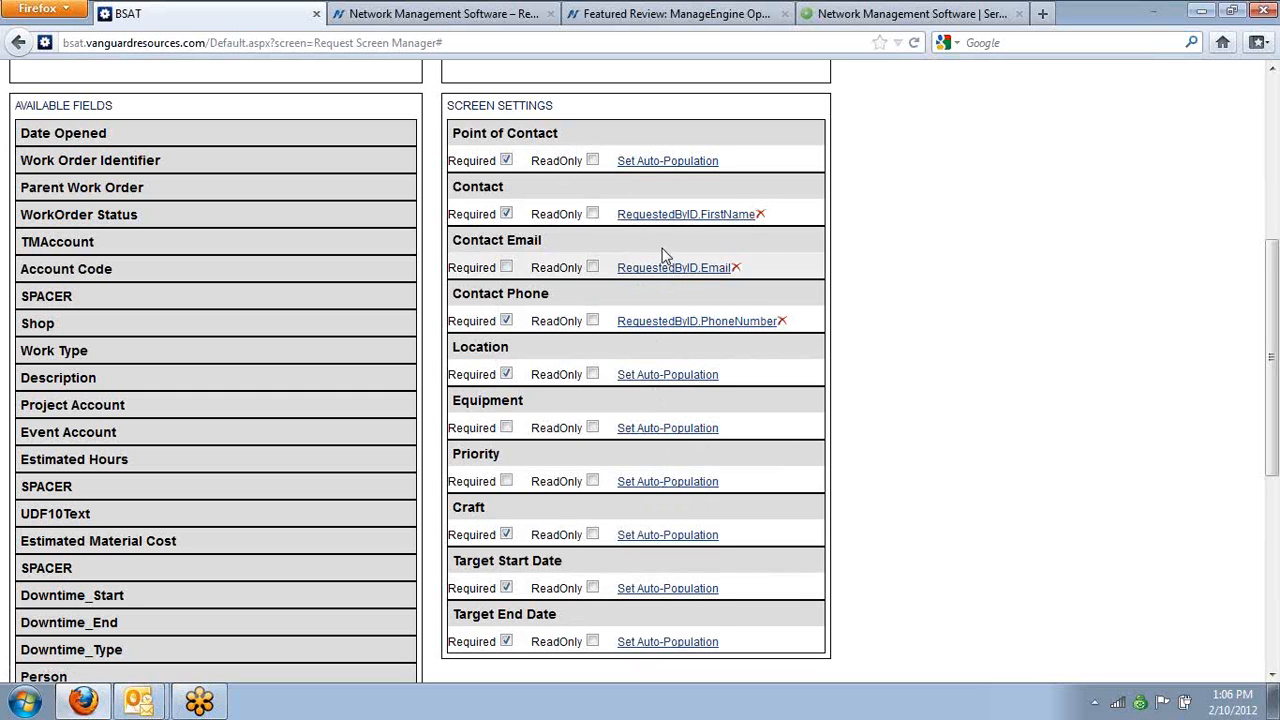
{"action": "left_click_drag", "start_coordinate": [1274, 447], "coordinate": [1274, 290]}
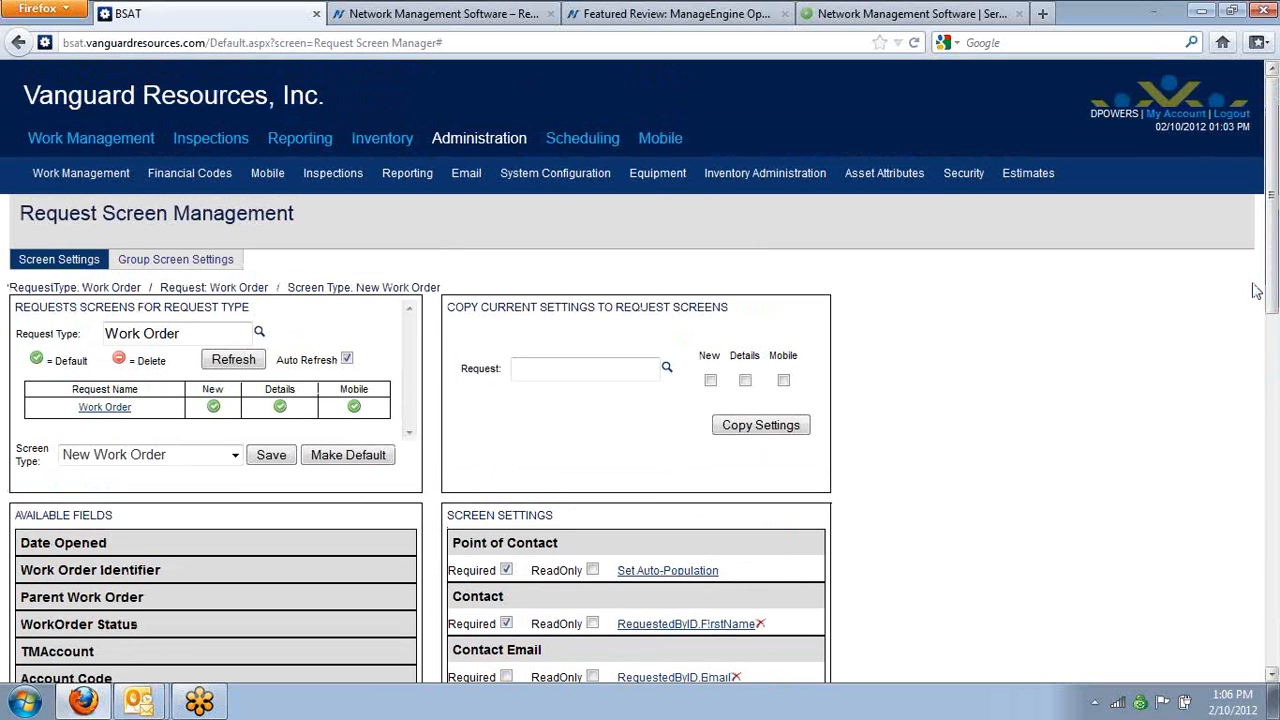
{"action": "left_click", "coordinate": [198, 262]}
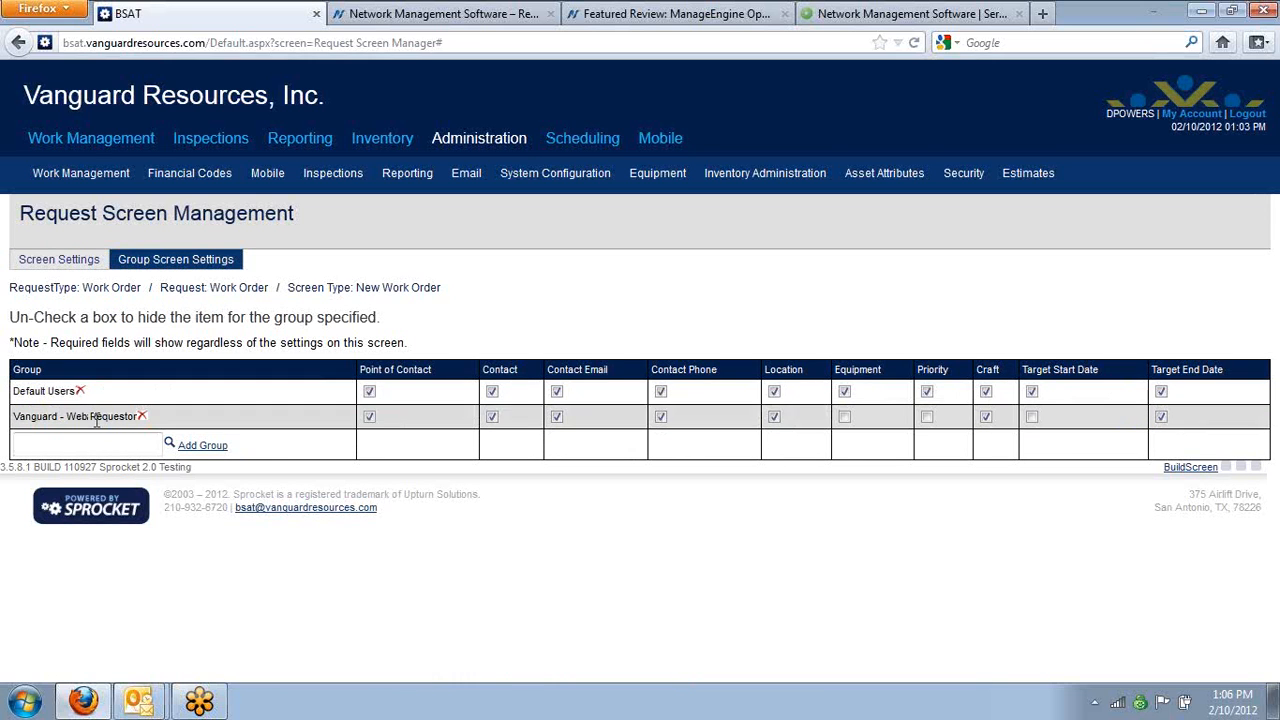
{"action": "left_click", "coordinate": [75, 446]}
{"action": "type", "text": "boein"}
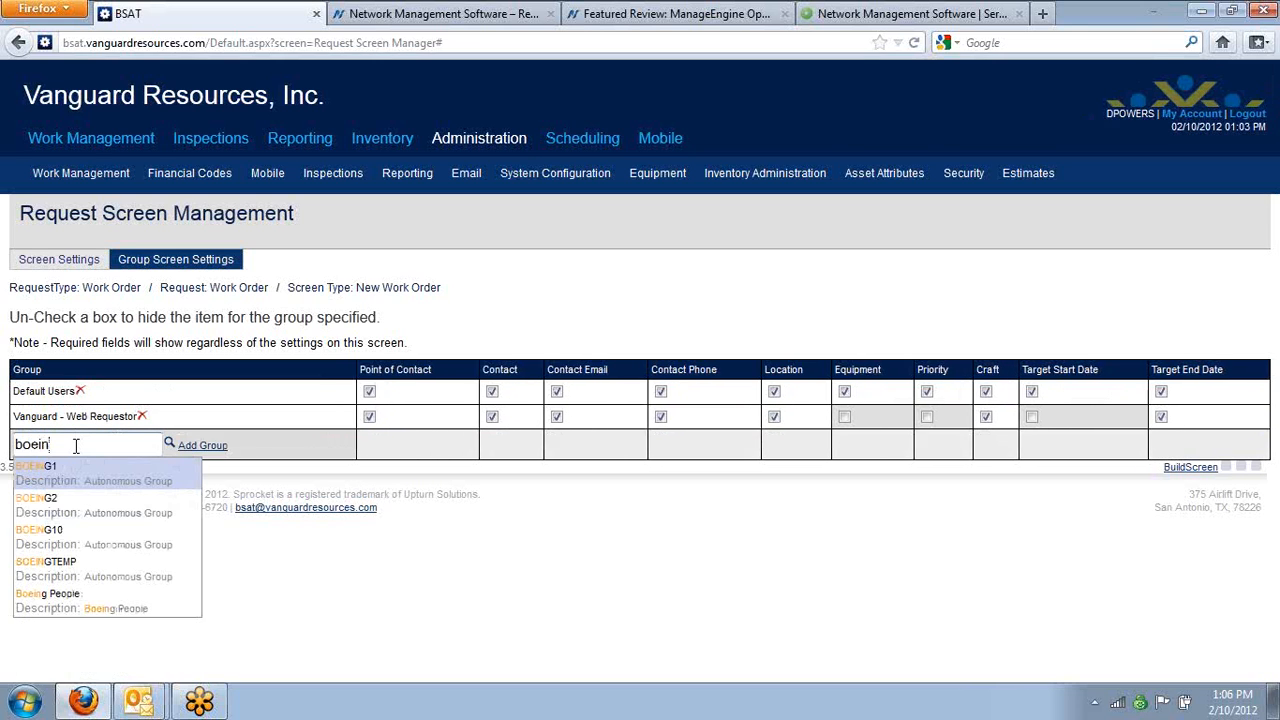
{"action": "left_click", "coordinate": [106, 603]}
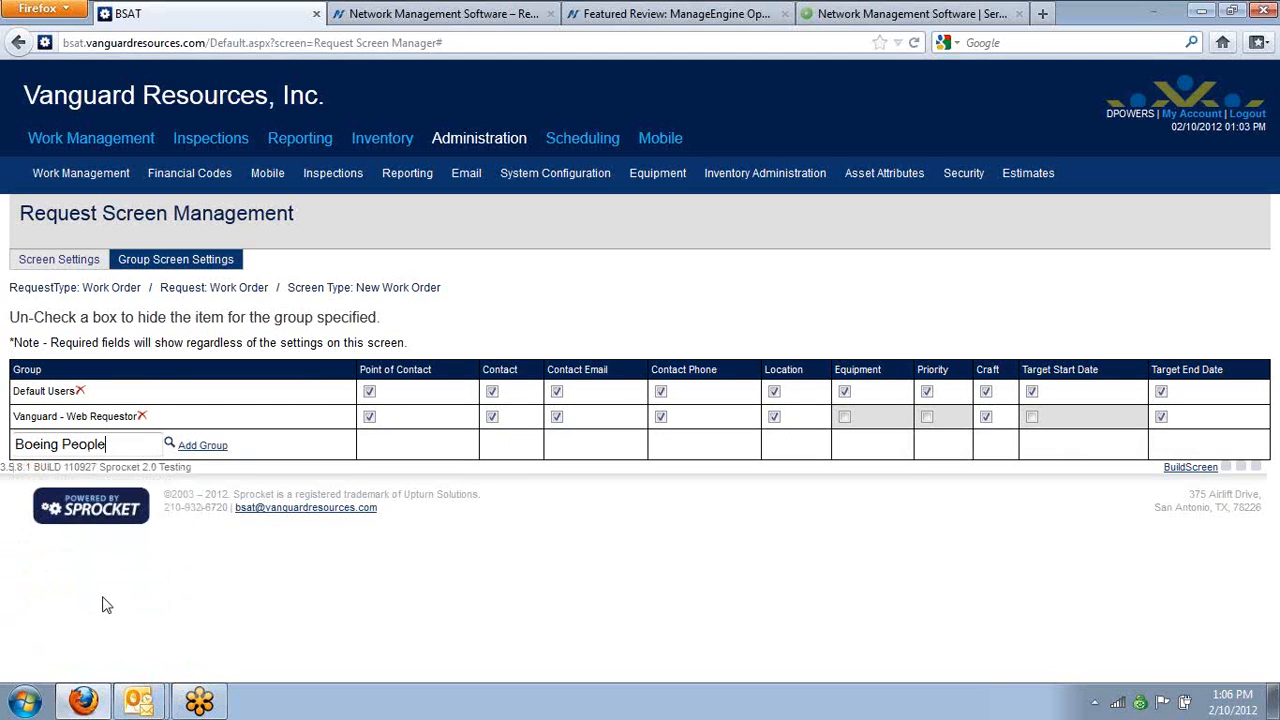
{"action": "left_click", "coordinate": [199, 447]}
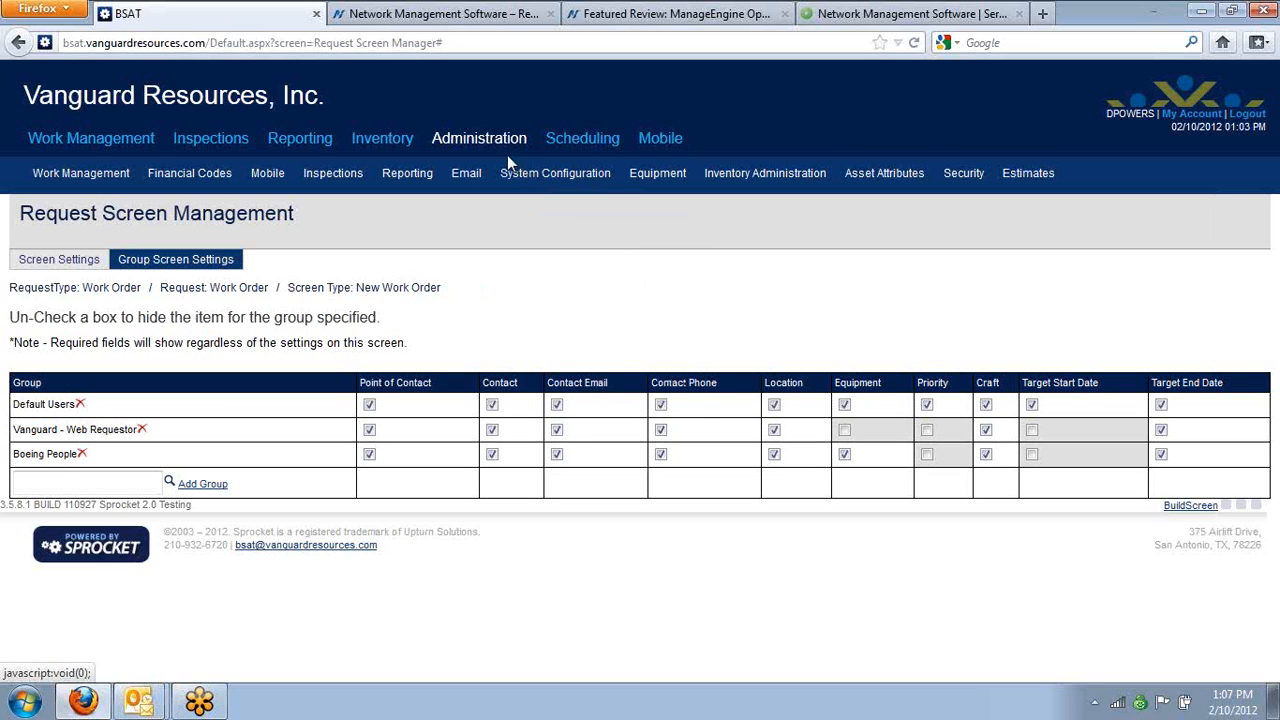
Open Master Security and load the screen security settings of the Inspection Module in the Inspections console
{"action": "mouse_move", "coordinate": [716, 176]}
{"action": "mouse_move", "coordinate": [962, 180]}
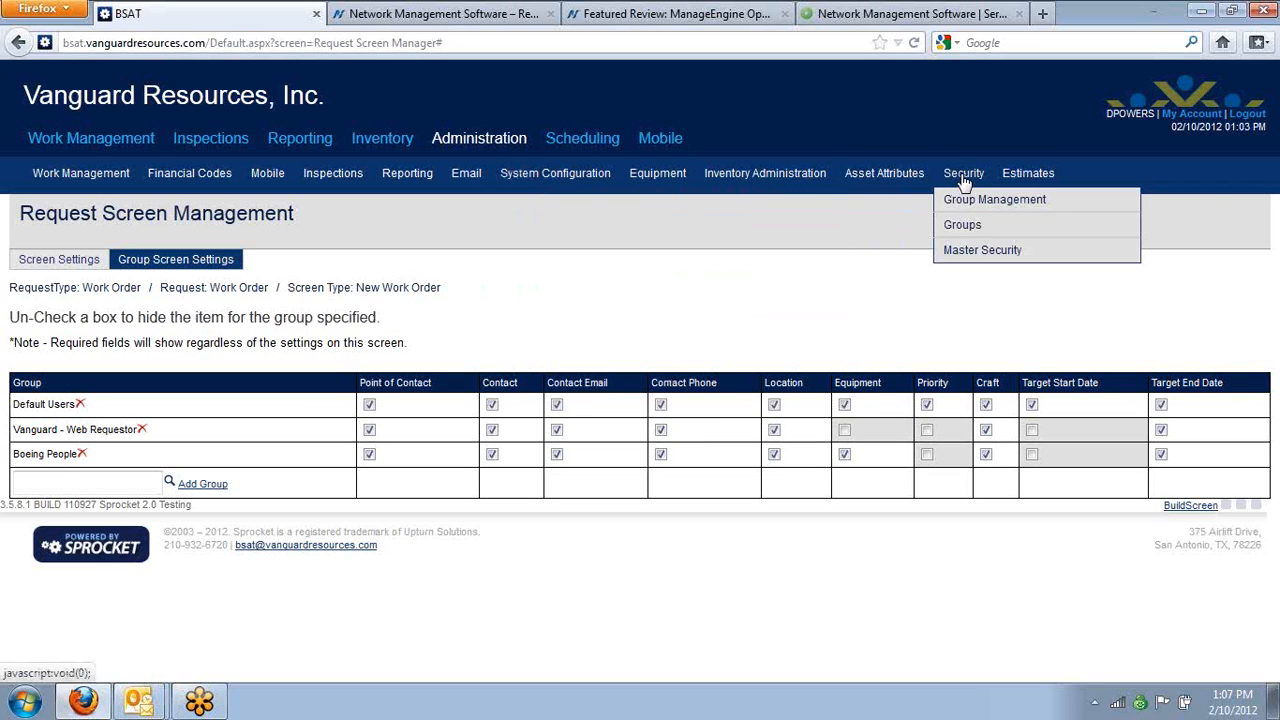
{"action": "left_click", "coordinate": [970, 250]}
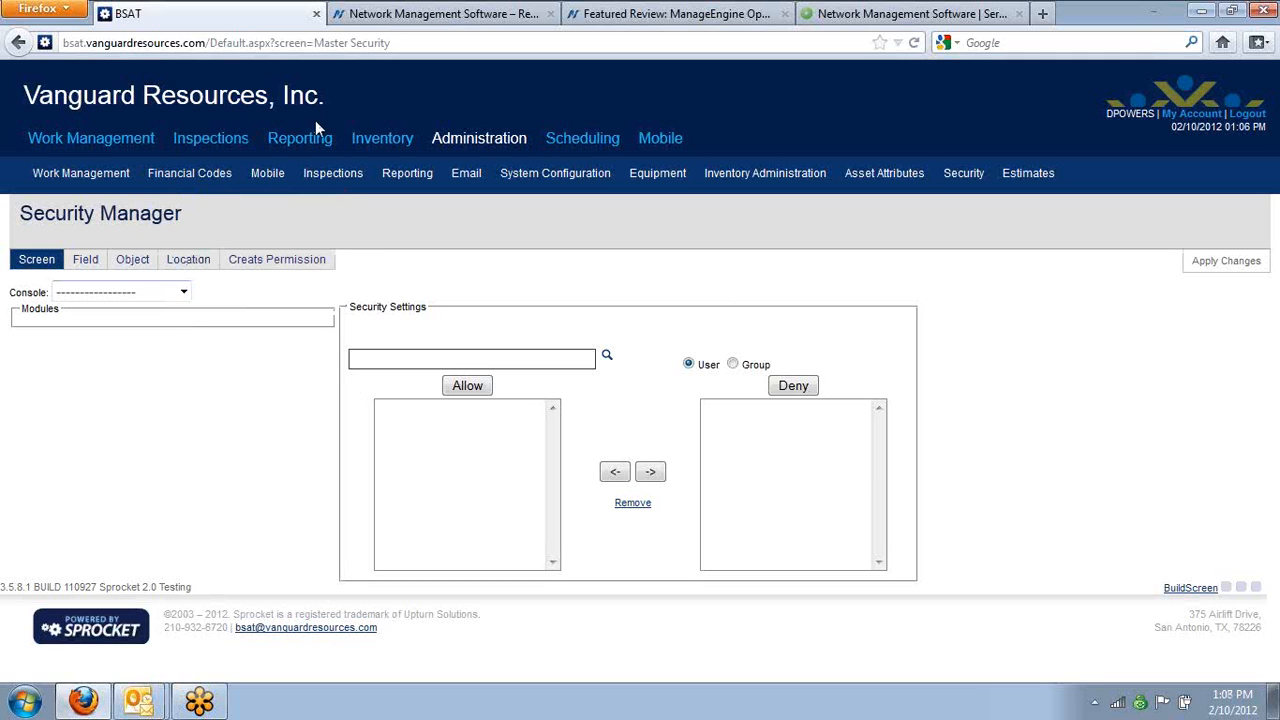
{"action": "left_click", "coordinate": [184, 294]}
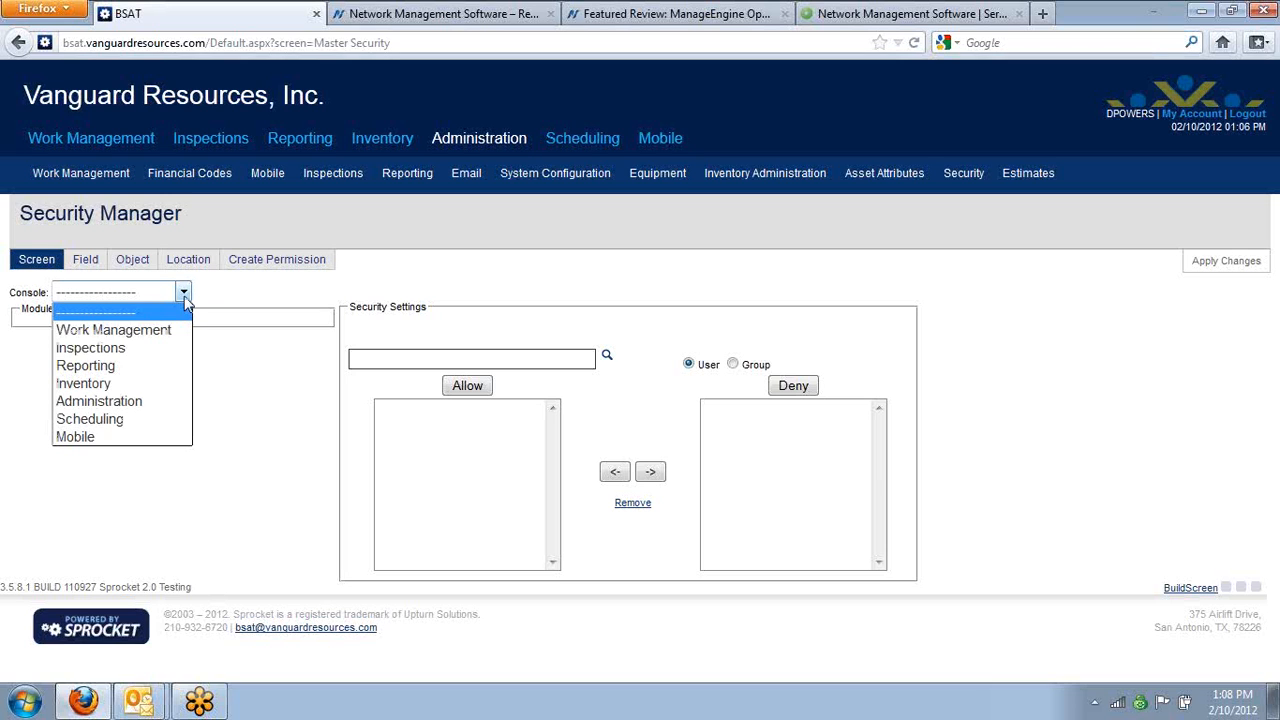
{"action": "left_click", "coordinate": [168, 350]}
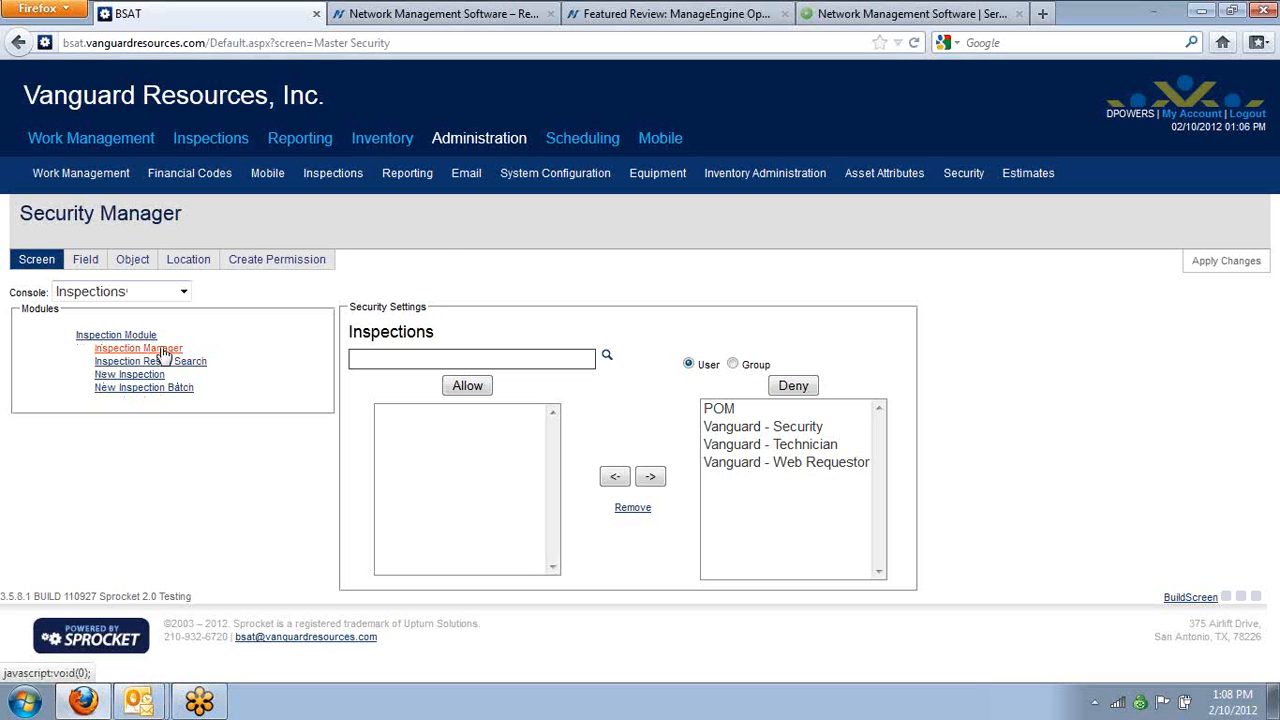
{"action": "mouse_move", "coordinate": [228, 143]}
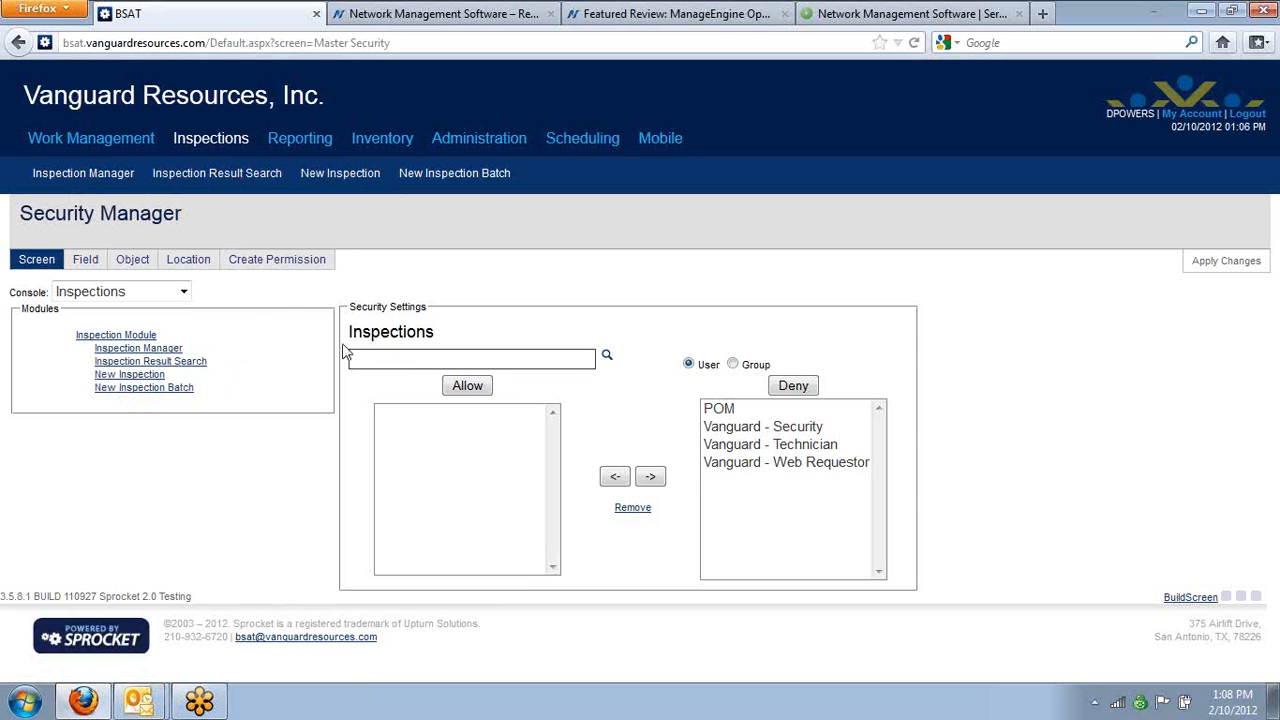
{"action": "left_click", "coordinate": [127, 336]}
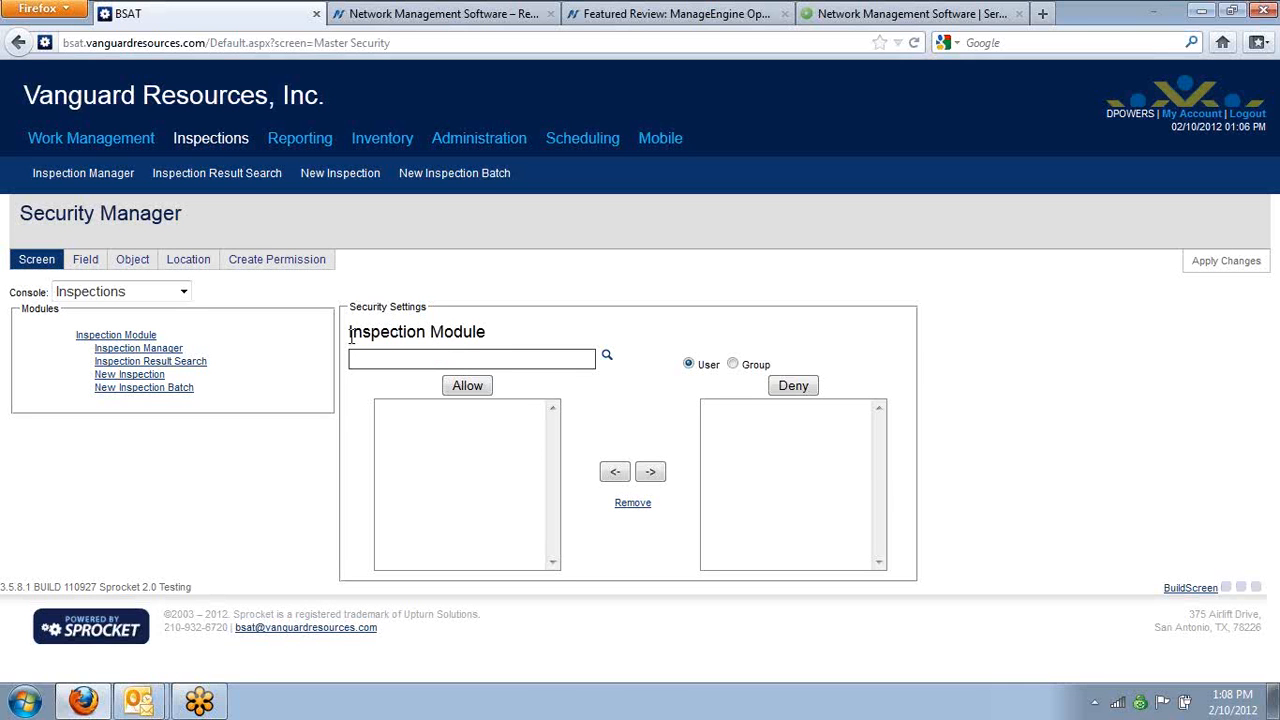
Find the Boeing People group and deny it access to the Inspection Module
{"action": "left_click", "coordinate": [474, 357]}
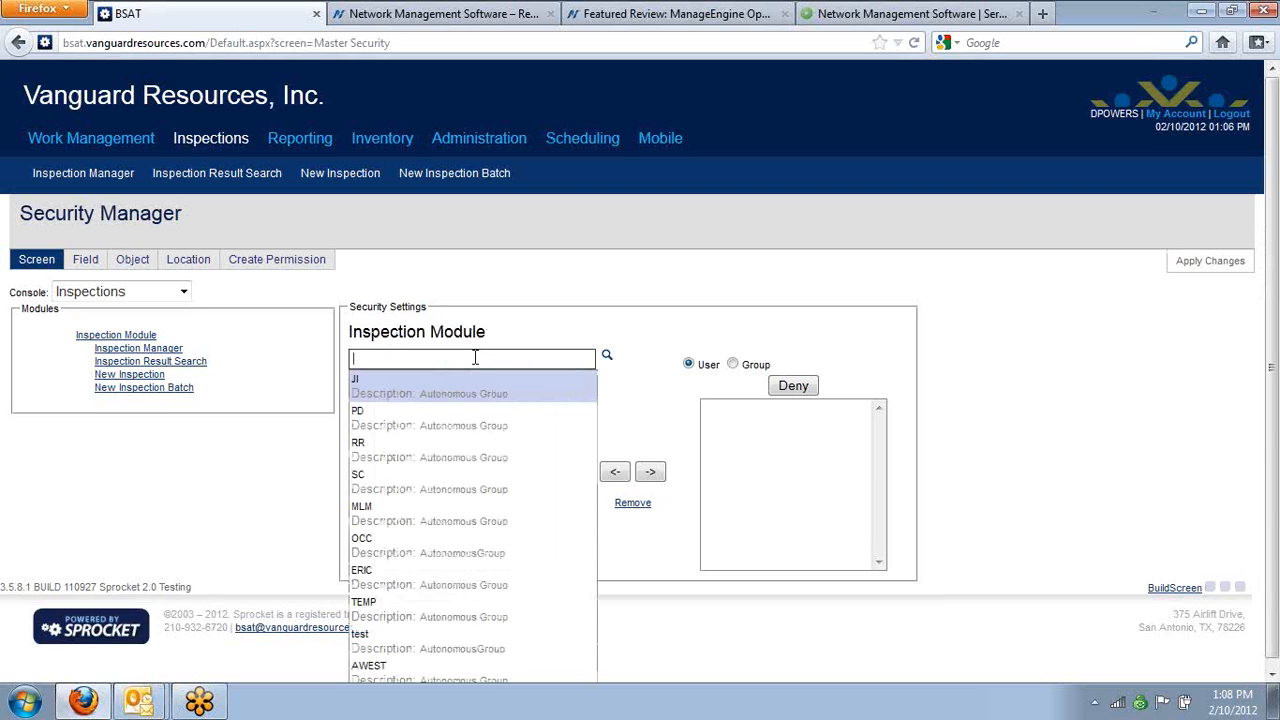
{"action": "type", "text": "boe"}
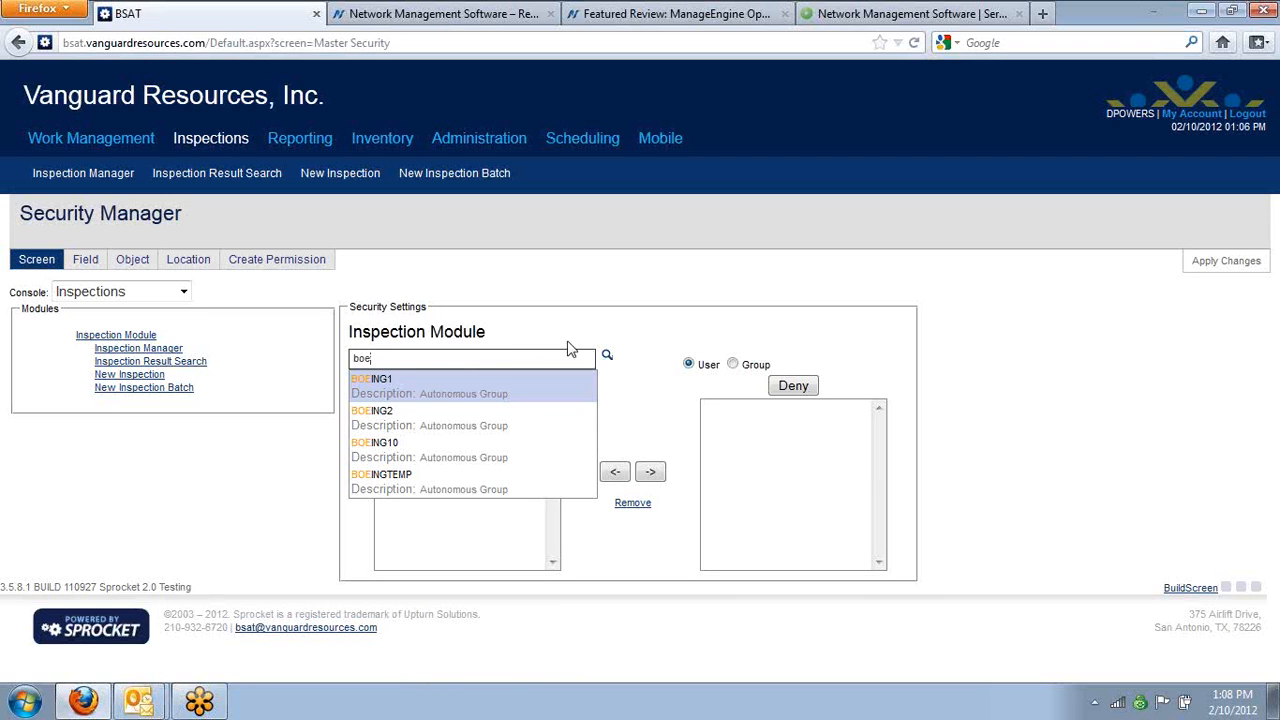
{"action": "left_click", "coordinate": [734, 366]}
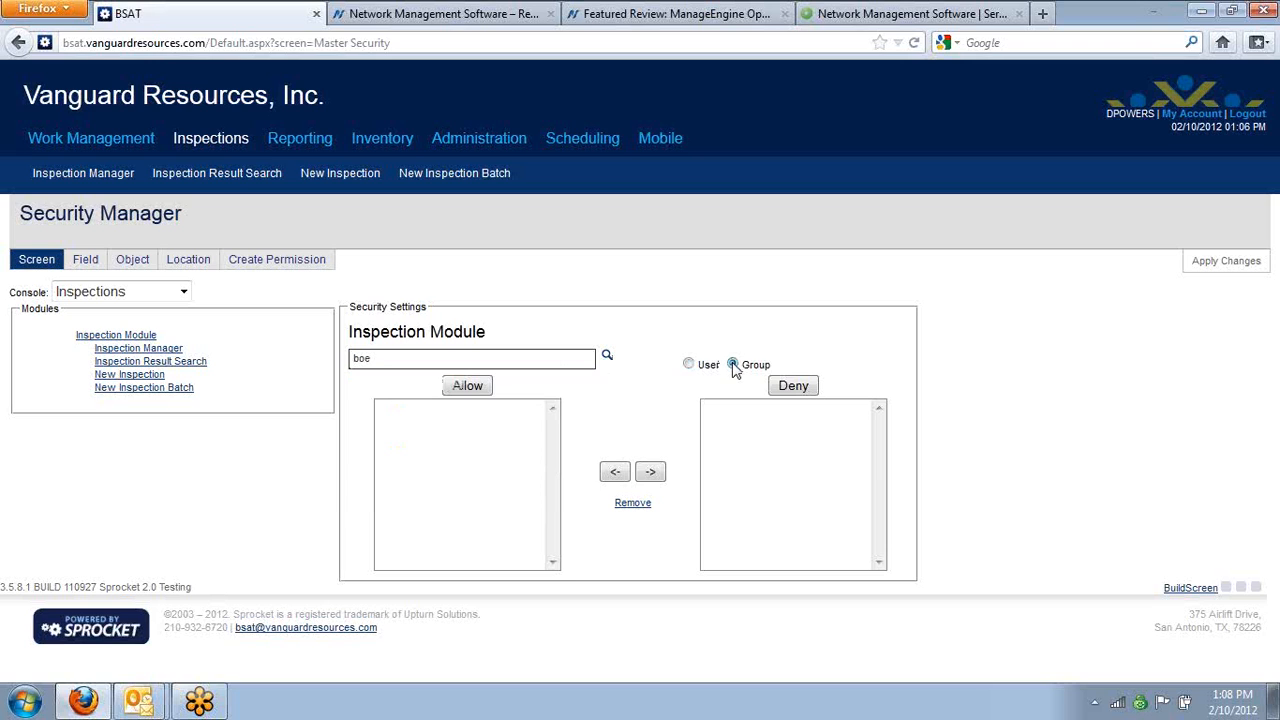
{"action": "left_click", "coordinate": [481, 362]}
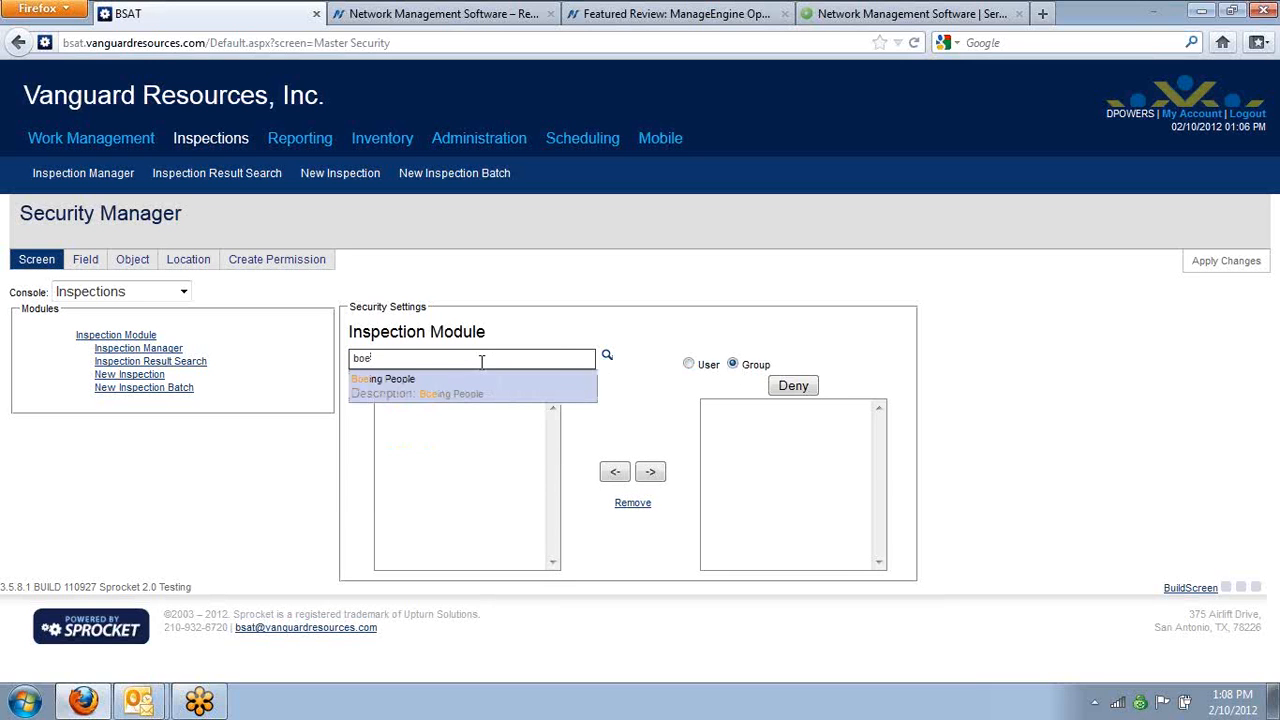
{"action": "left_click", "coordinate": [486, 390]}
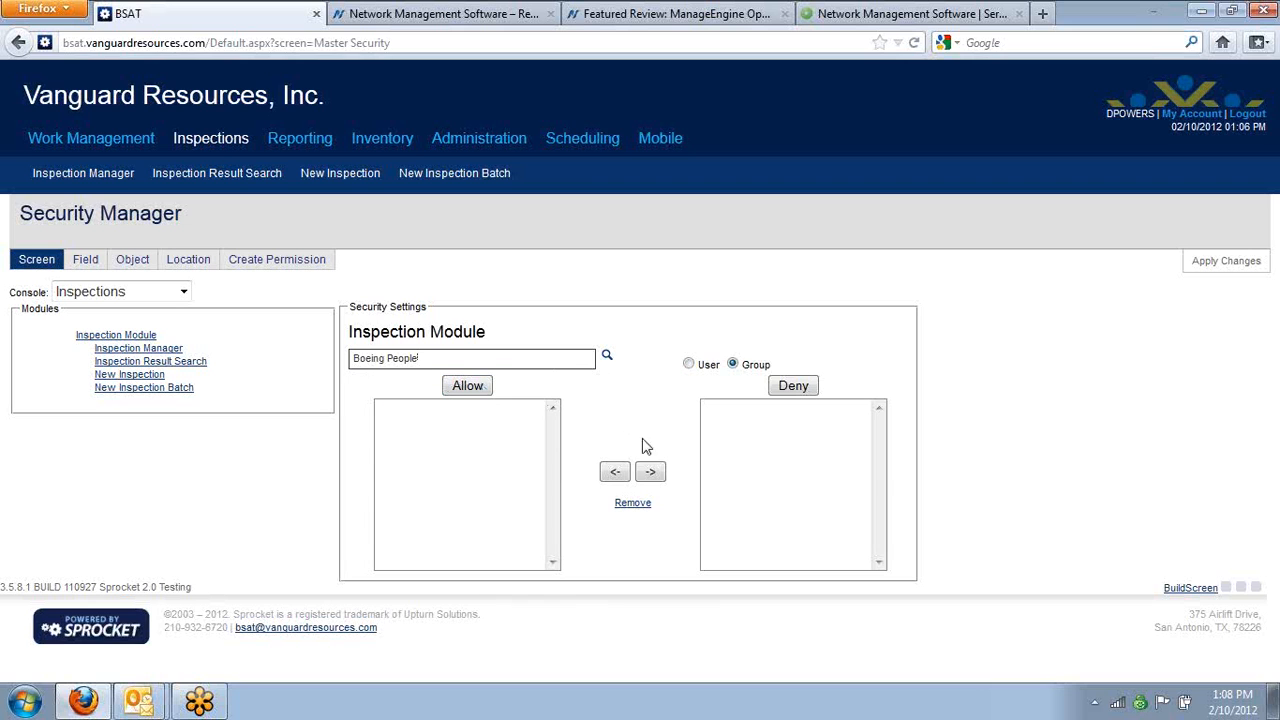
{"action": "left_click", "coordinate": [795, 389]}
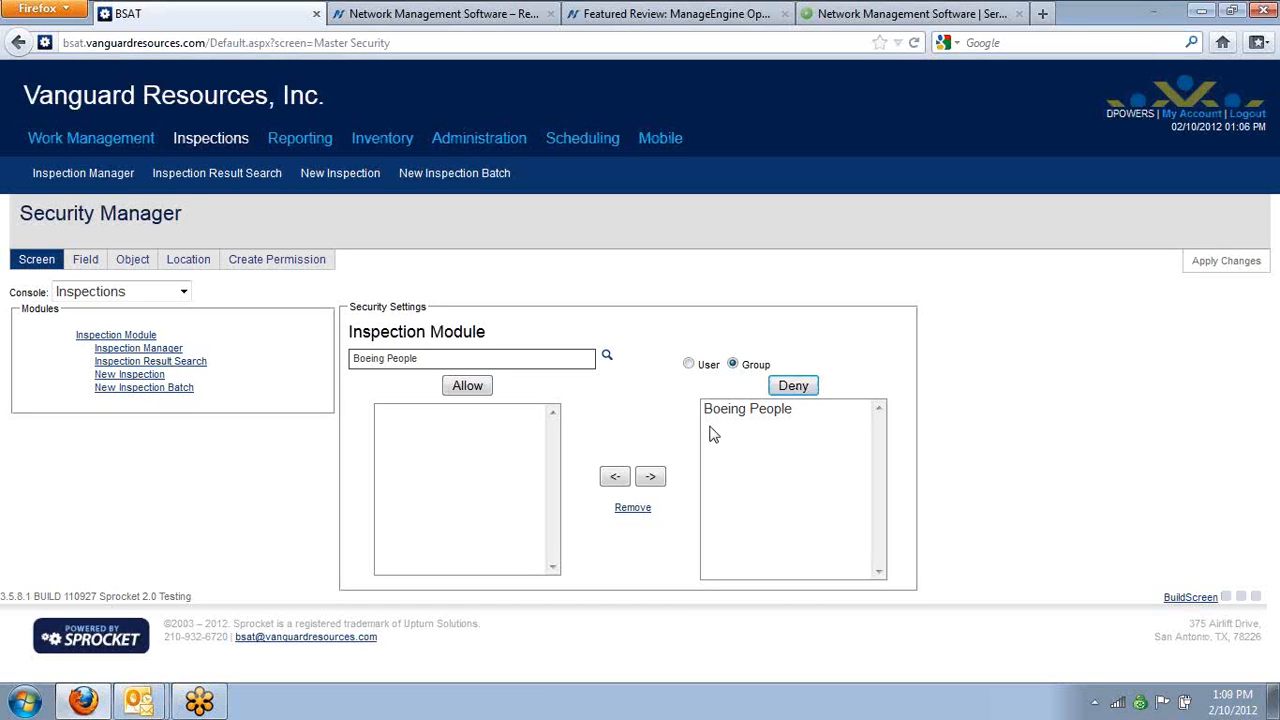
Deny the Boeing People group access to the Inventory and Administration consoles
{"action": "left_click", "coordinate": [183, 292]}
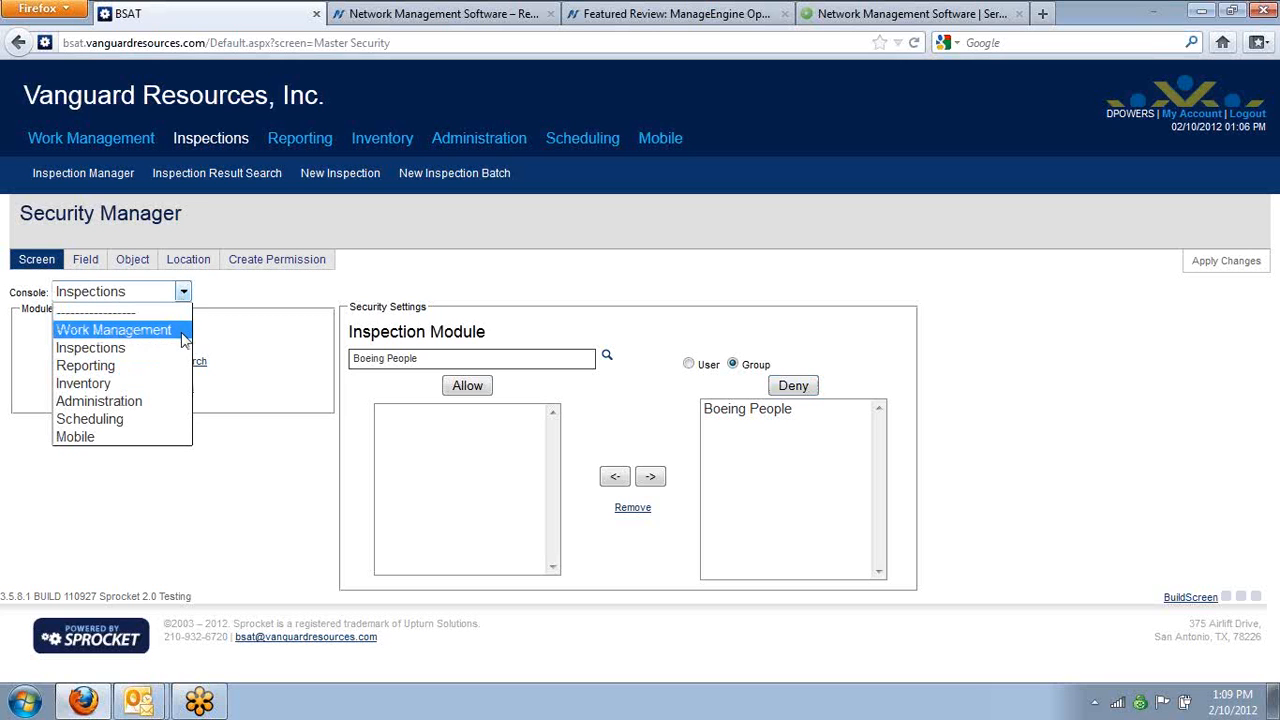
{"action": "left_click", "coordinate": [168, 386]}
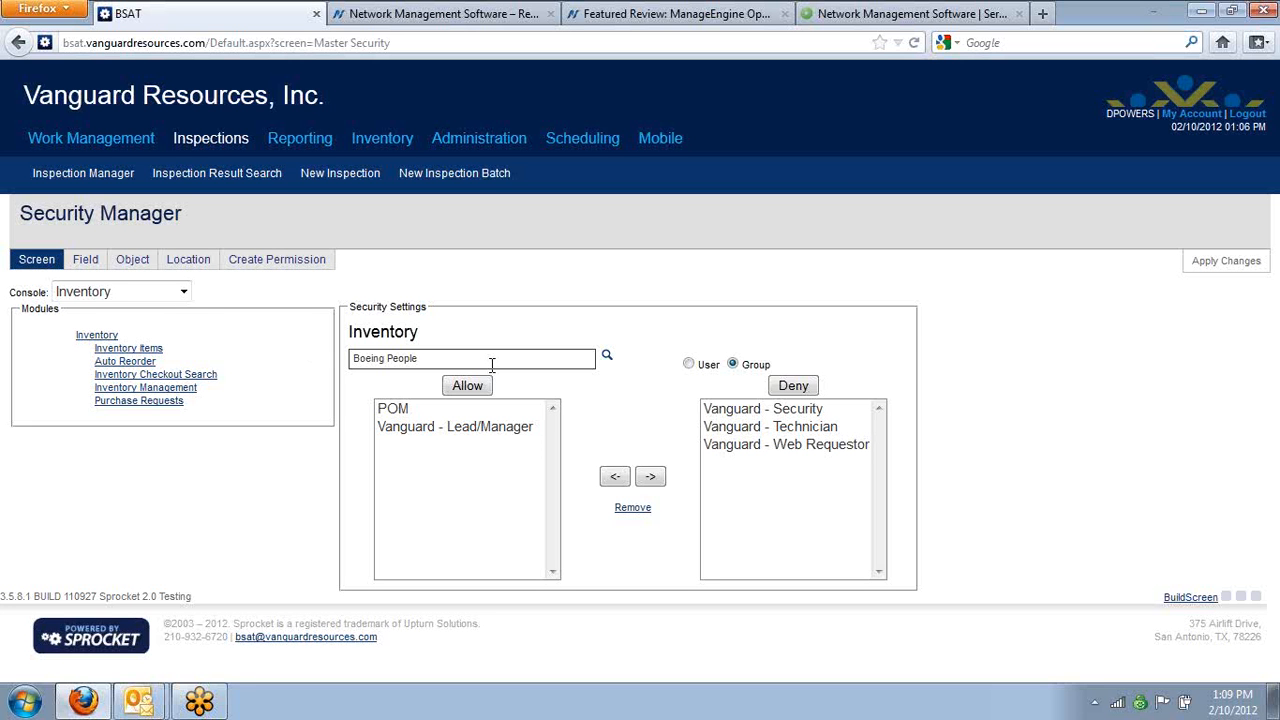
{"action": "left_click", "coordinate": [791, 386]}
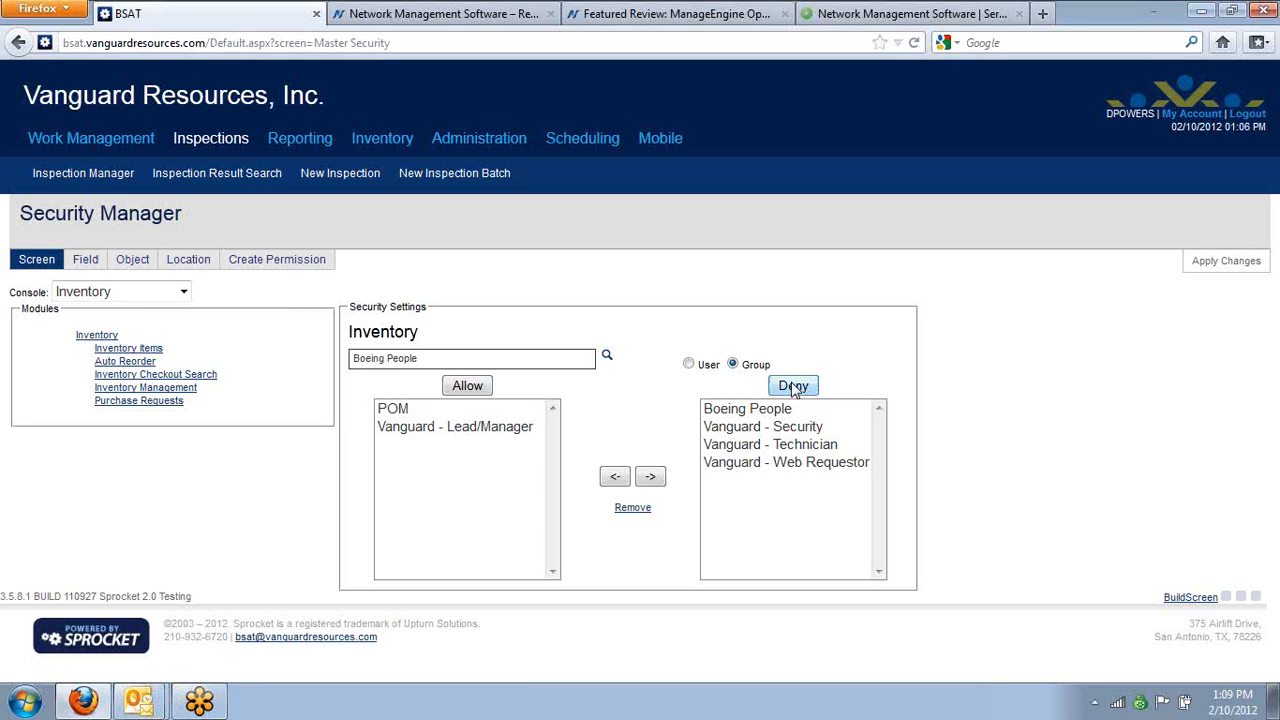
{"action": "left_click", "coordinate": [184, 292]}
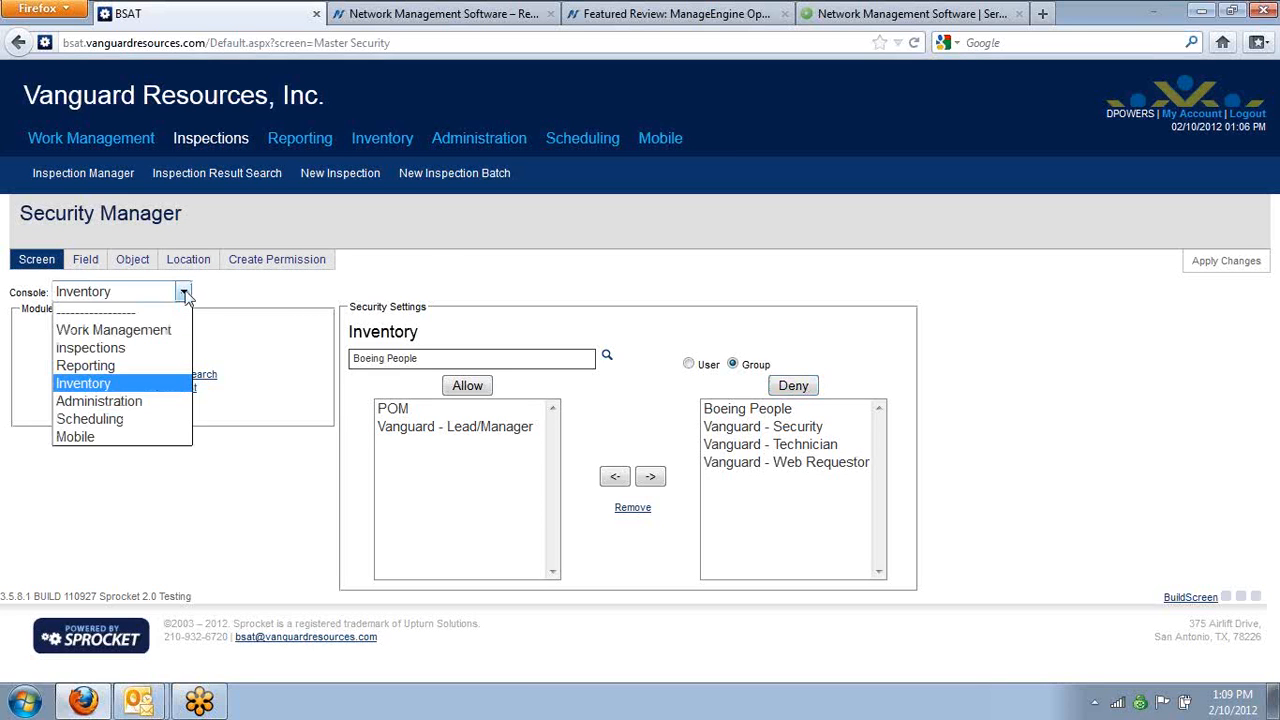
{"action": "left_click", "coordinate": [166, 401]}
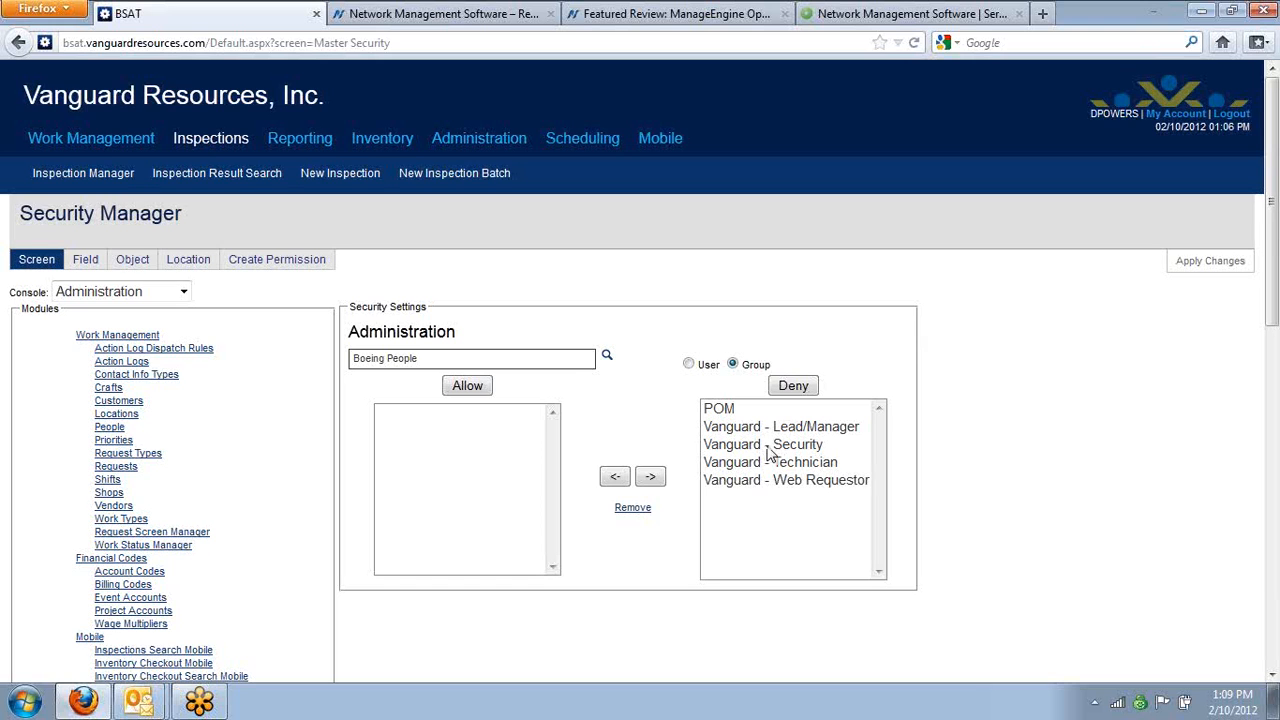
{"action": "left_click", "coordinate": [794, 386]}
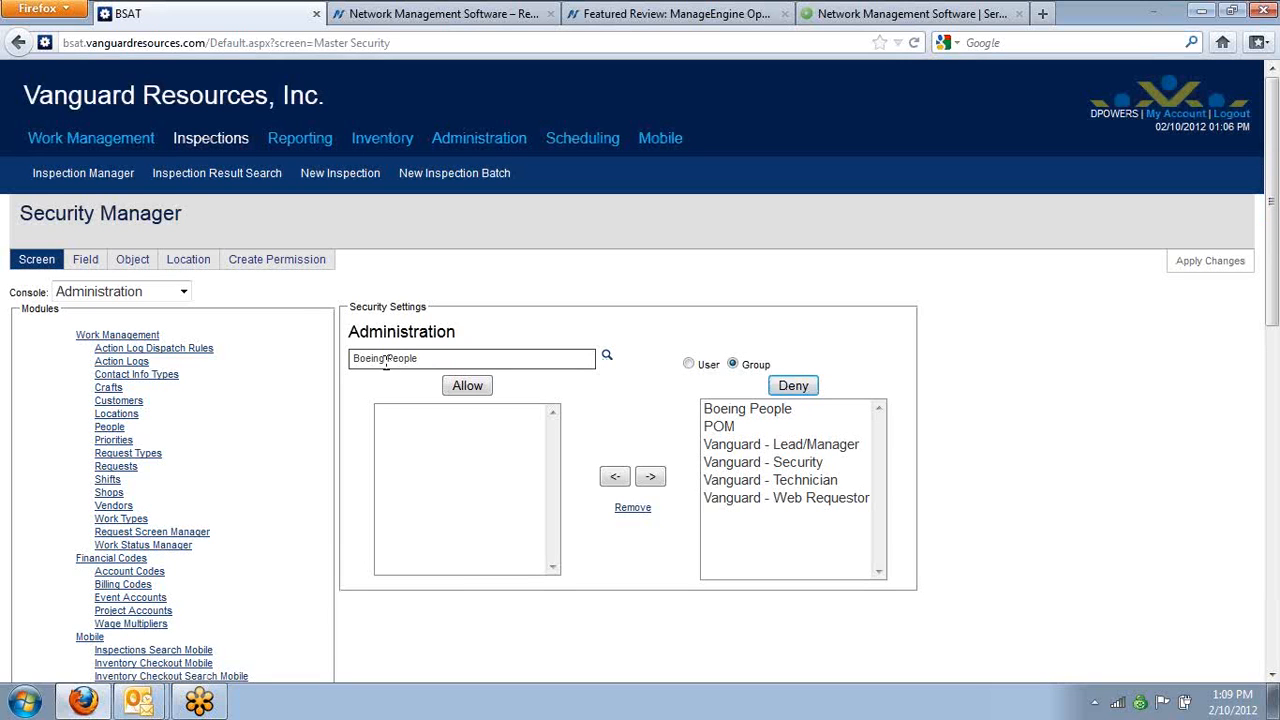
Deny the Boeing People group access to the Scheduling and Mobile consoles, and apply the security changes
{"action": "left_click", "coordinate": [184, 291]}
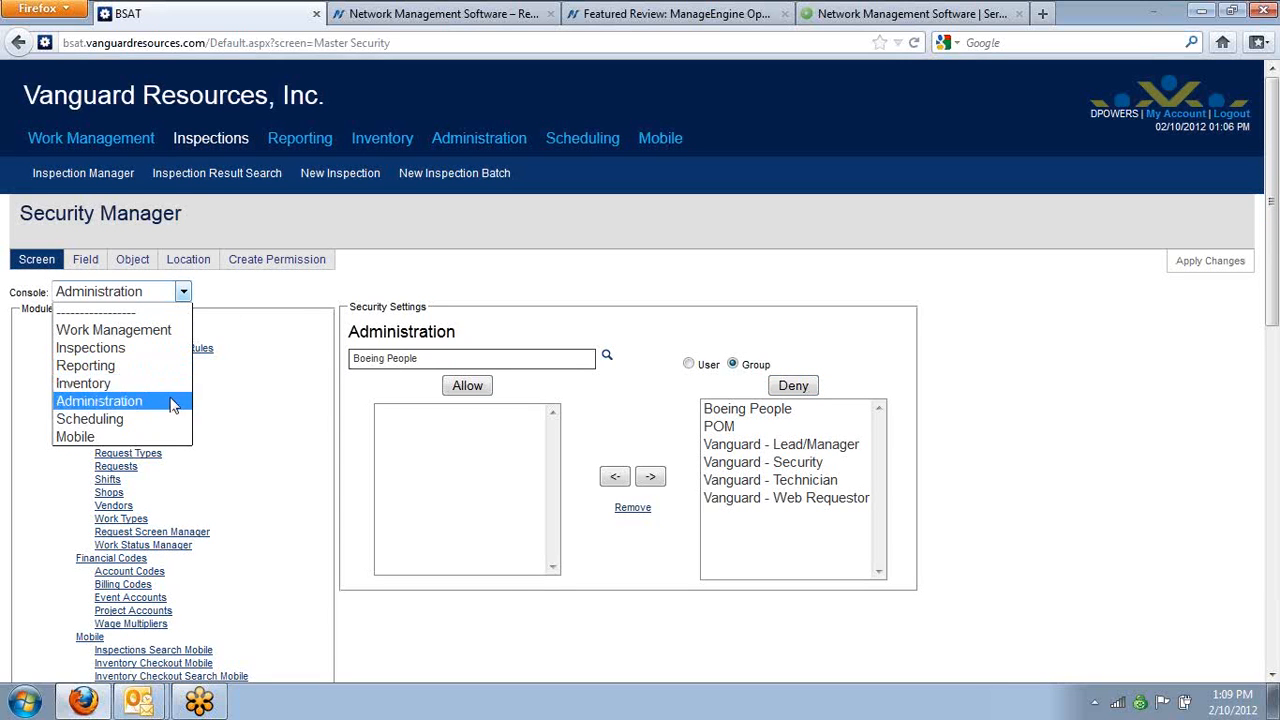
{"action": "left_click", "coordinate": [168, 419]}
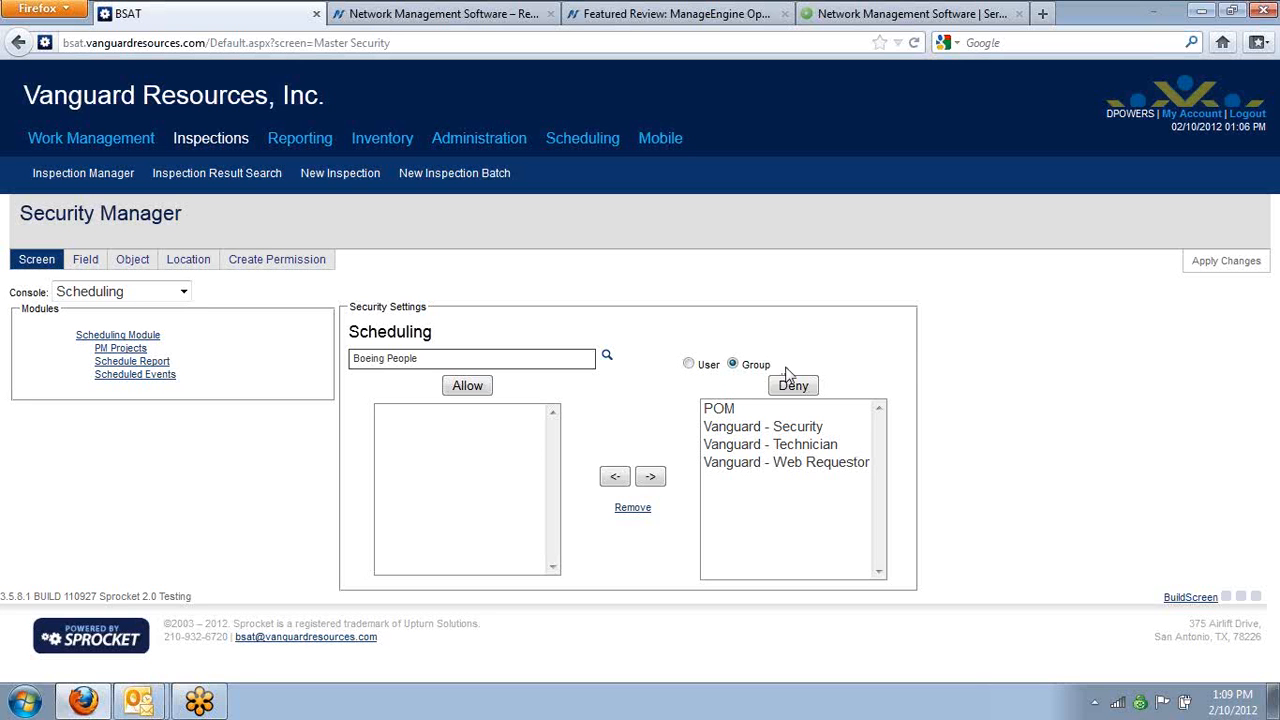
{"action": "left_click", "coordinate": [791, 386]}
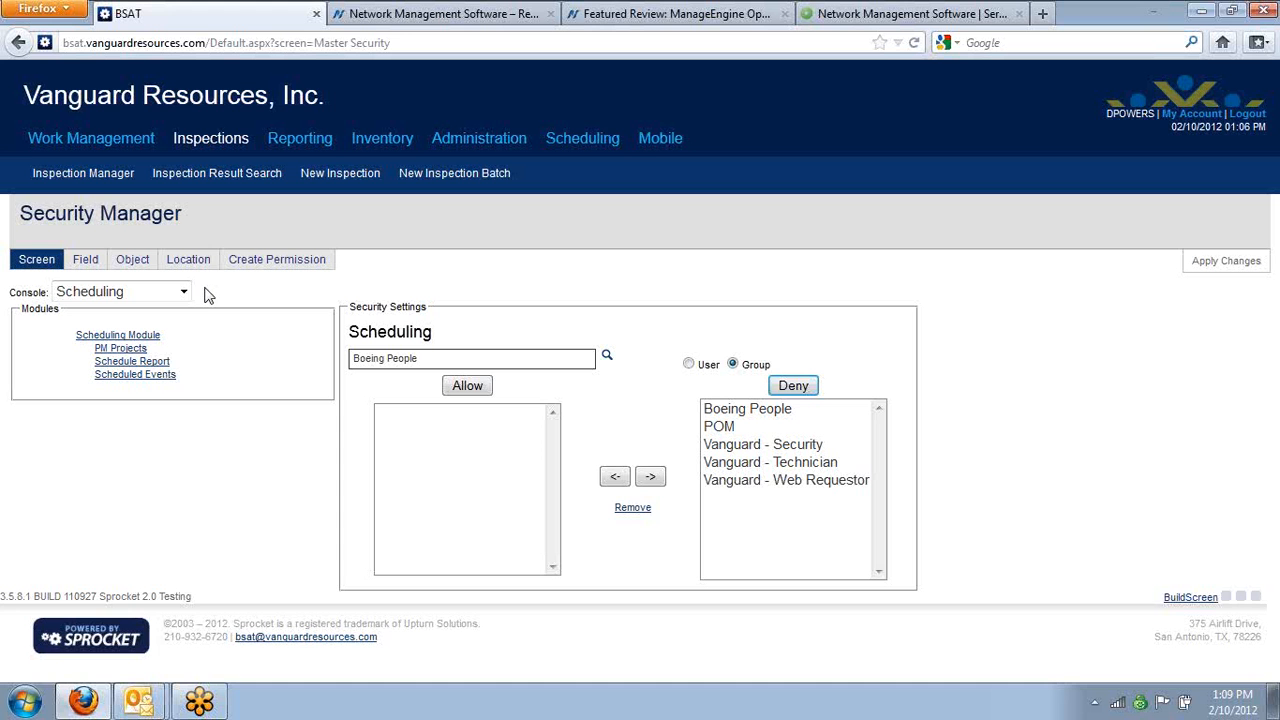
{"action": "left_click", "coordinate": [185, 291]}
{"action": "left_click", "coordinate": [160, 438]}
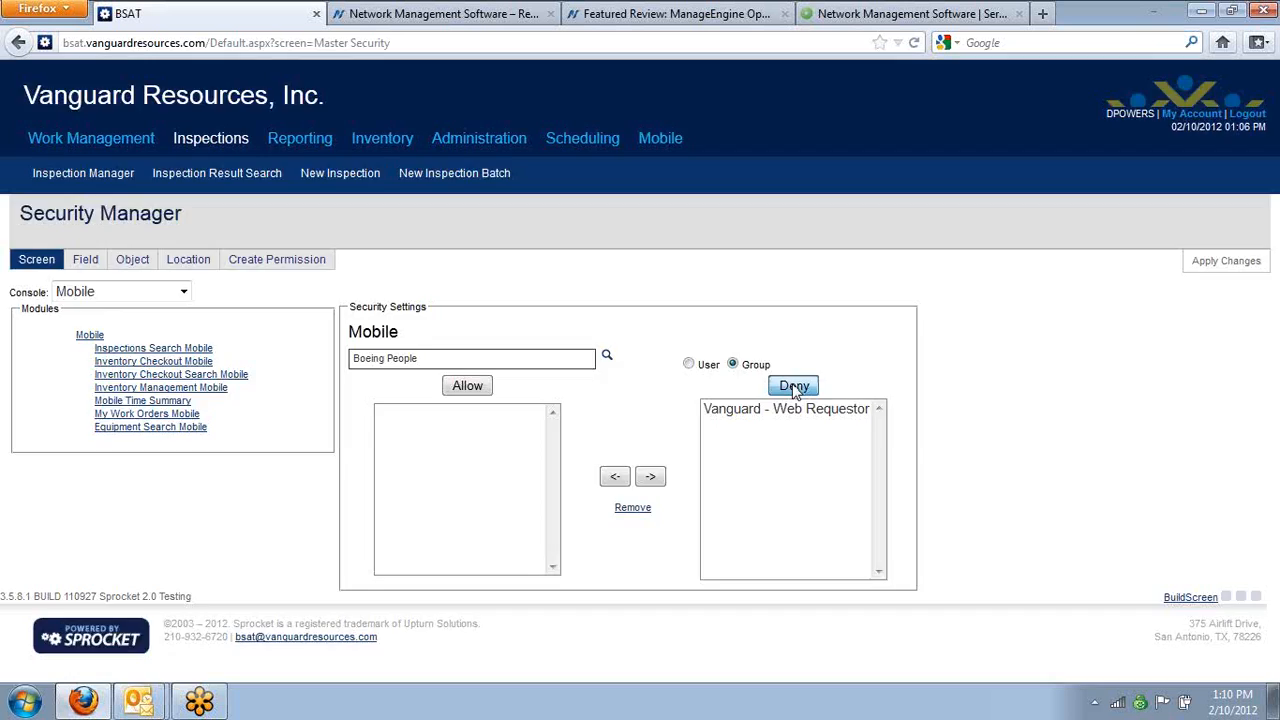
{"action": "left_click", "coordinate": [792, 386]}
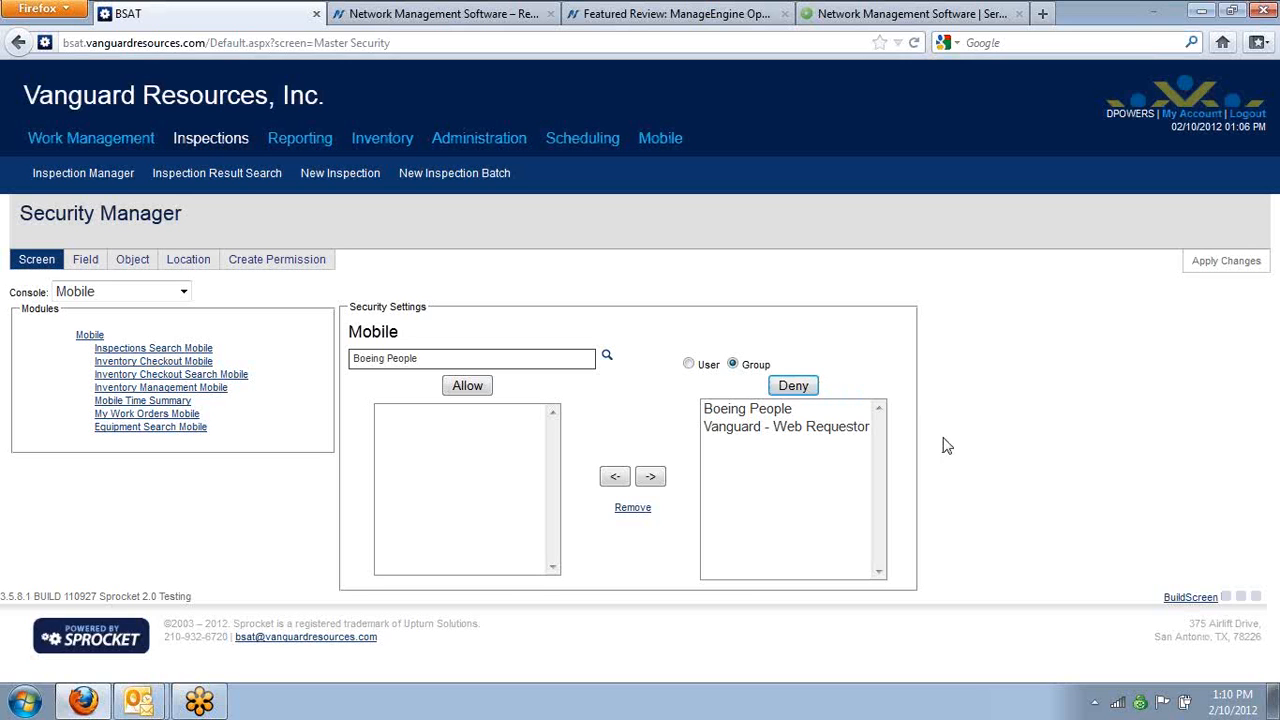
{"action": "left_click", "coordinate": [1226, 262]}
Log out of the current account and try to log in with the user name temp and the account password
{"action": "left_click", "coordinate": [1240, 116]}
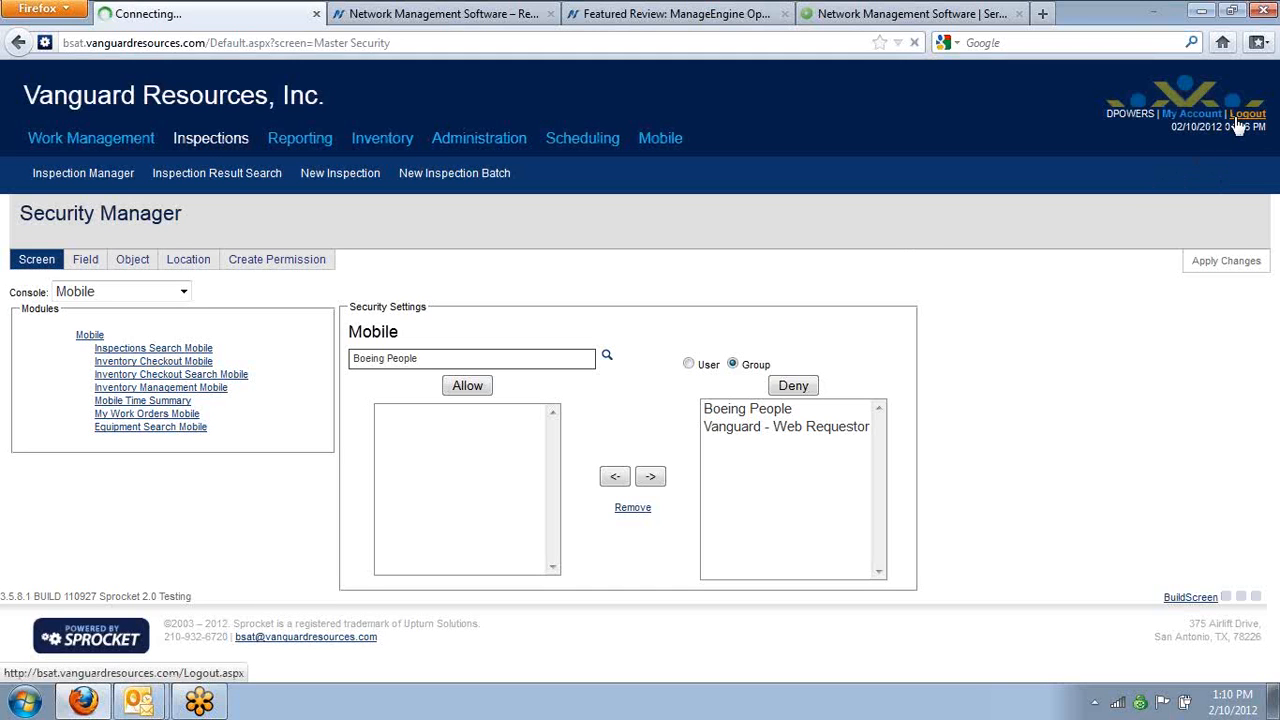
{"action": "type", "text": "temp"}
{"action": "key", "text": "Tab"}
{"action": "type", "text": "temp"}
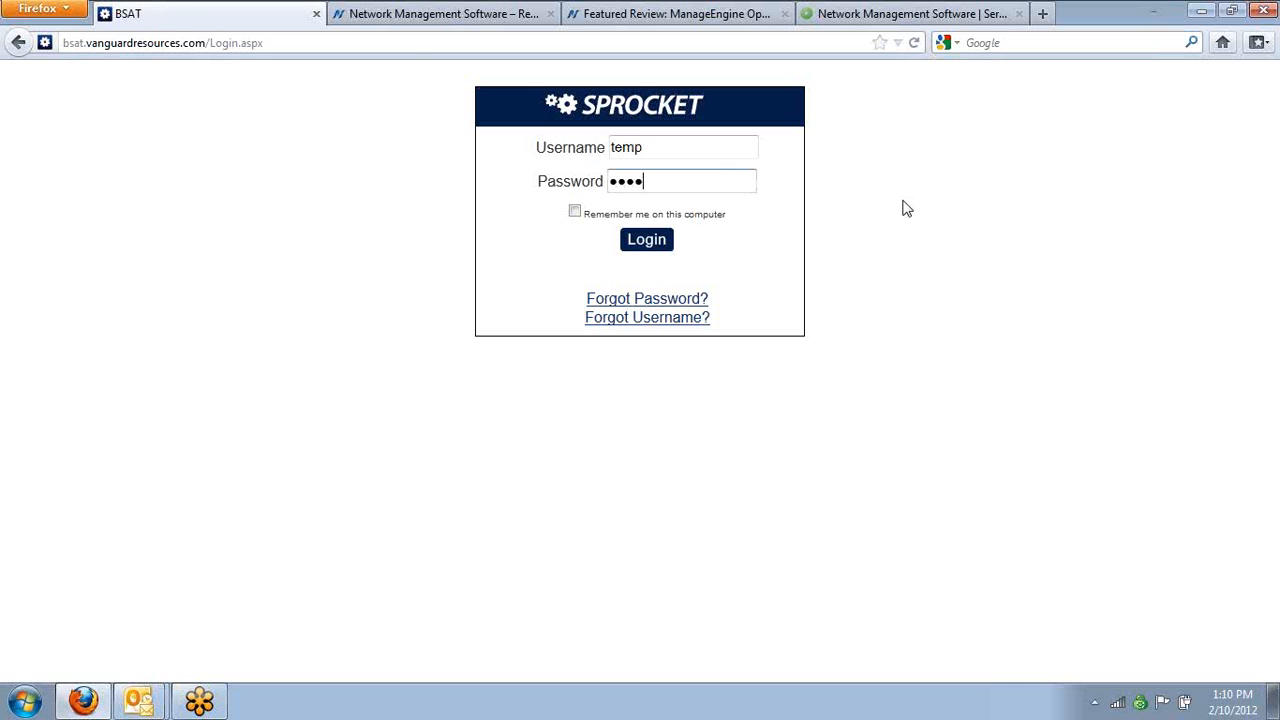
{"action": "key", "text": "Return"}
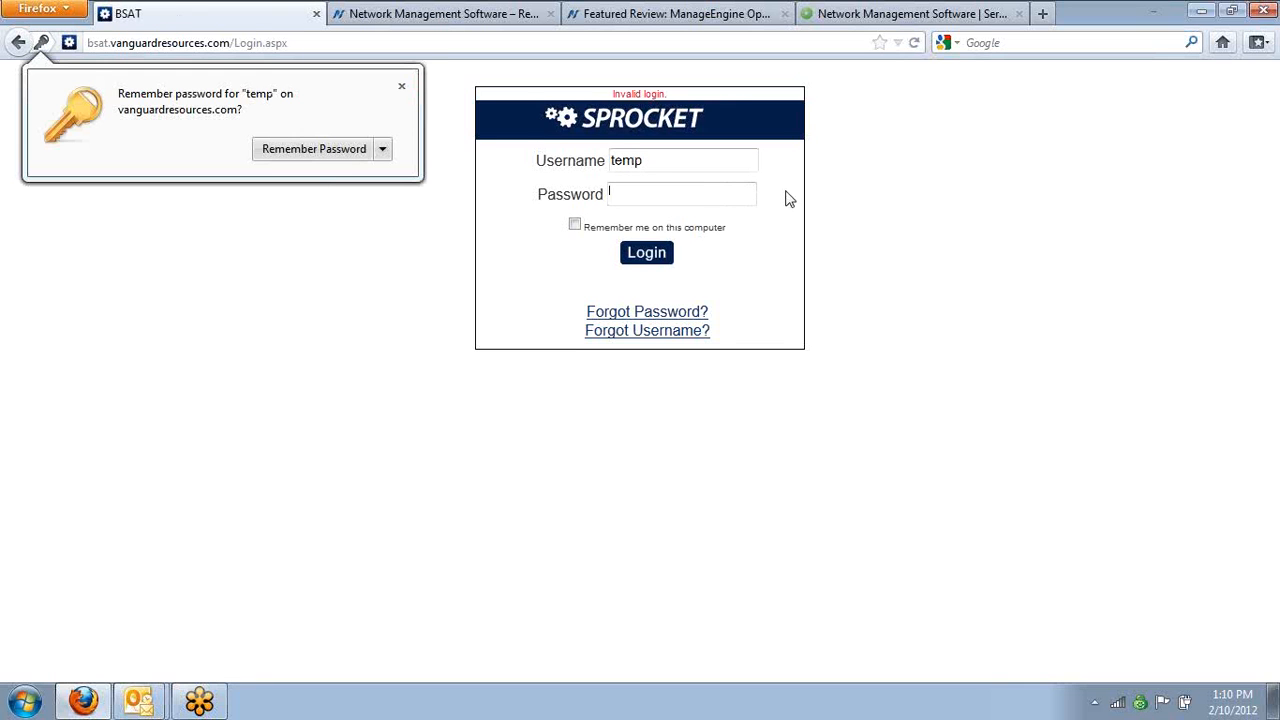
Retry the login for the temp user, re-entering the account password and trying a different one
{"action": "left_click", "coordinate": [742, 194]}
{"action": "type", "text": "temp"}
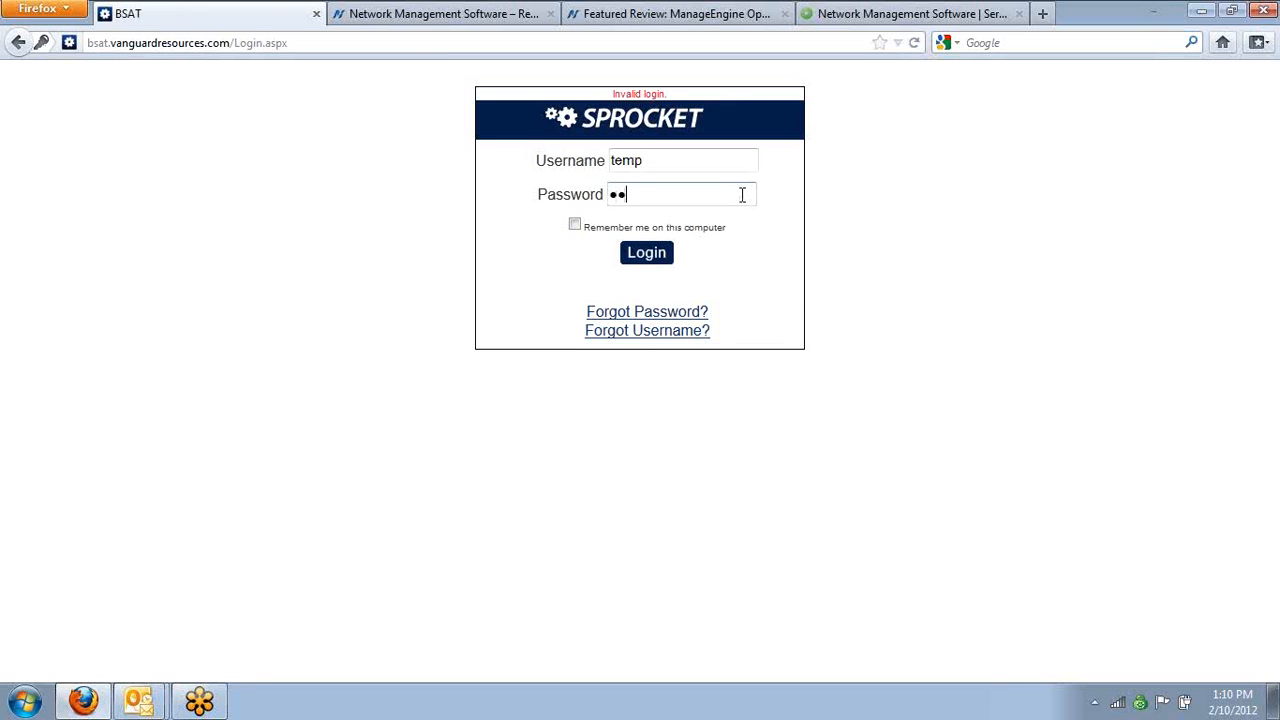
{"action": "key", "text": "Return"}
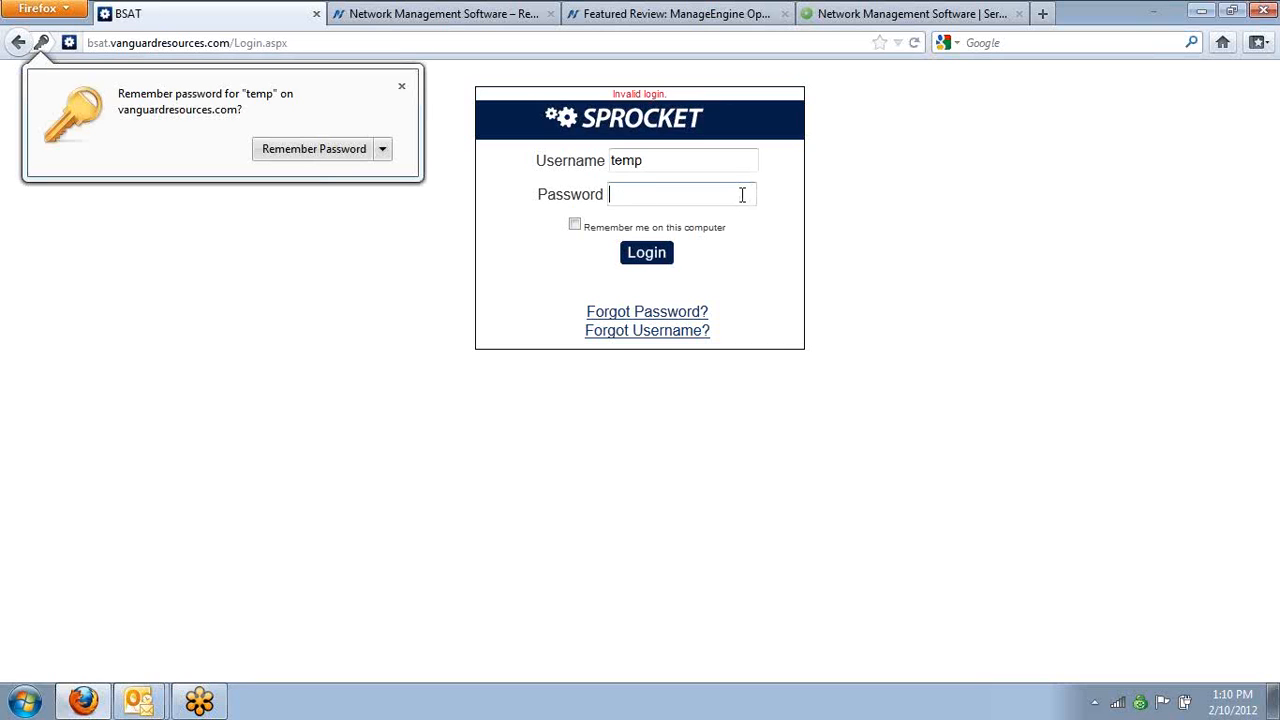
{"action": "type", "text": "temp"}
{"action": "key", "text": "BackSpace"}
{"action": "type", "text": "p1234"}
{"action": "key", "text": "Return"}
Log in to Sprocket with the administrator's user name and account password, and dismiss the browser's offers to remember passwords
{"action": "left_click", "coordinate": [401, 87]}
{"action": "double_click", "coordinate": [640, 160]}
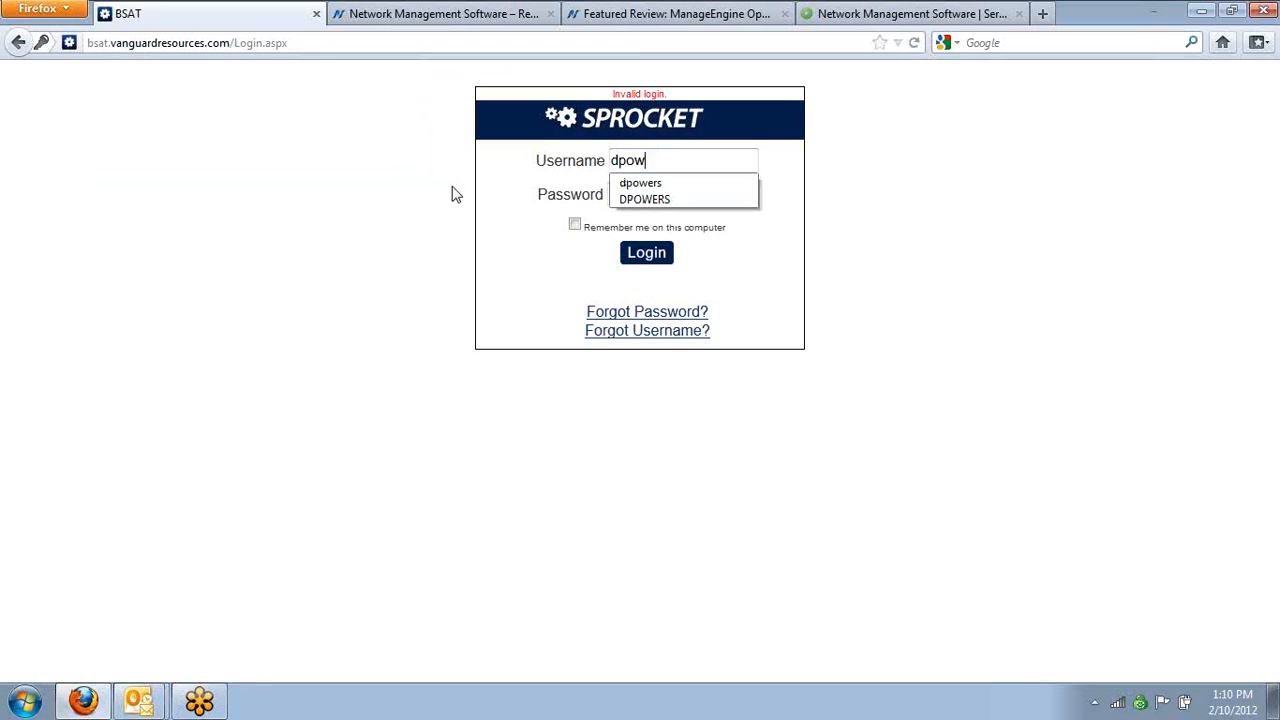
{"action": "key", "text": "Tab"}
{"action": "type", "text": "******"}
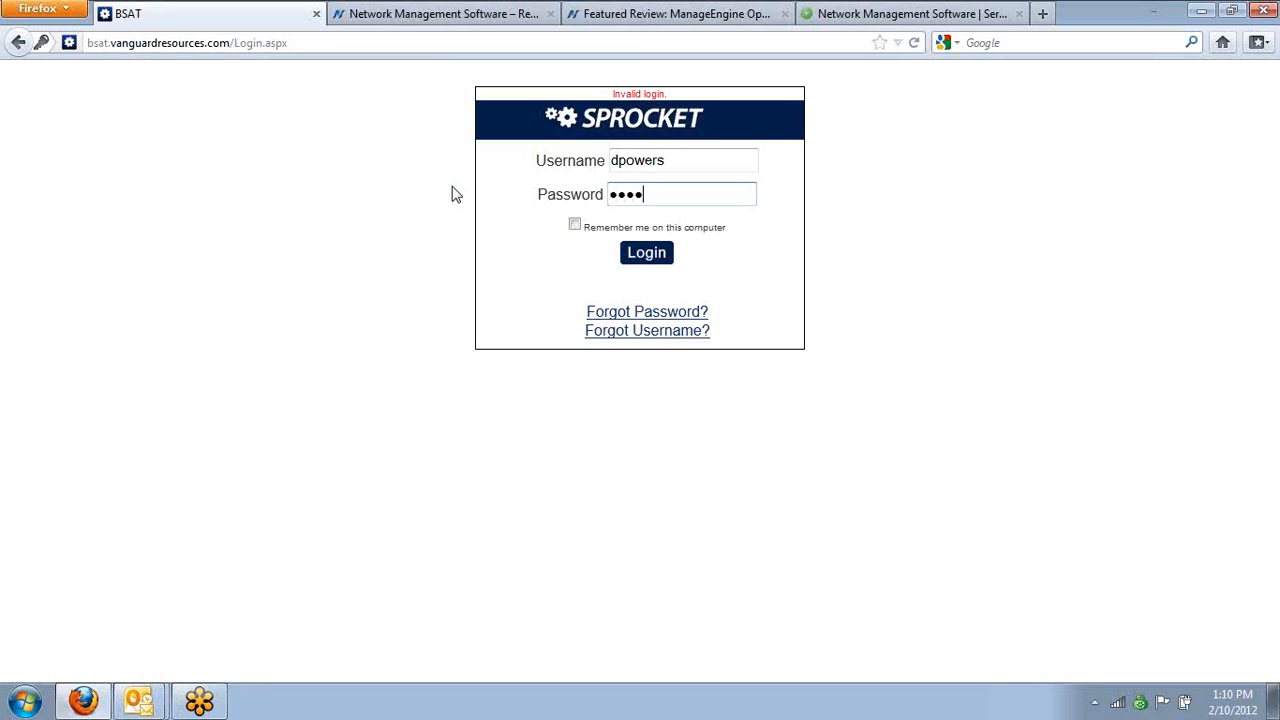
{"action": "key", "text": "Return"}
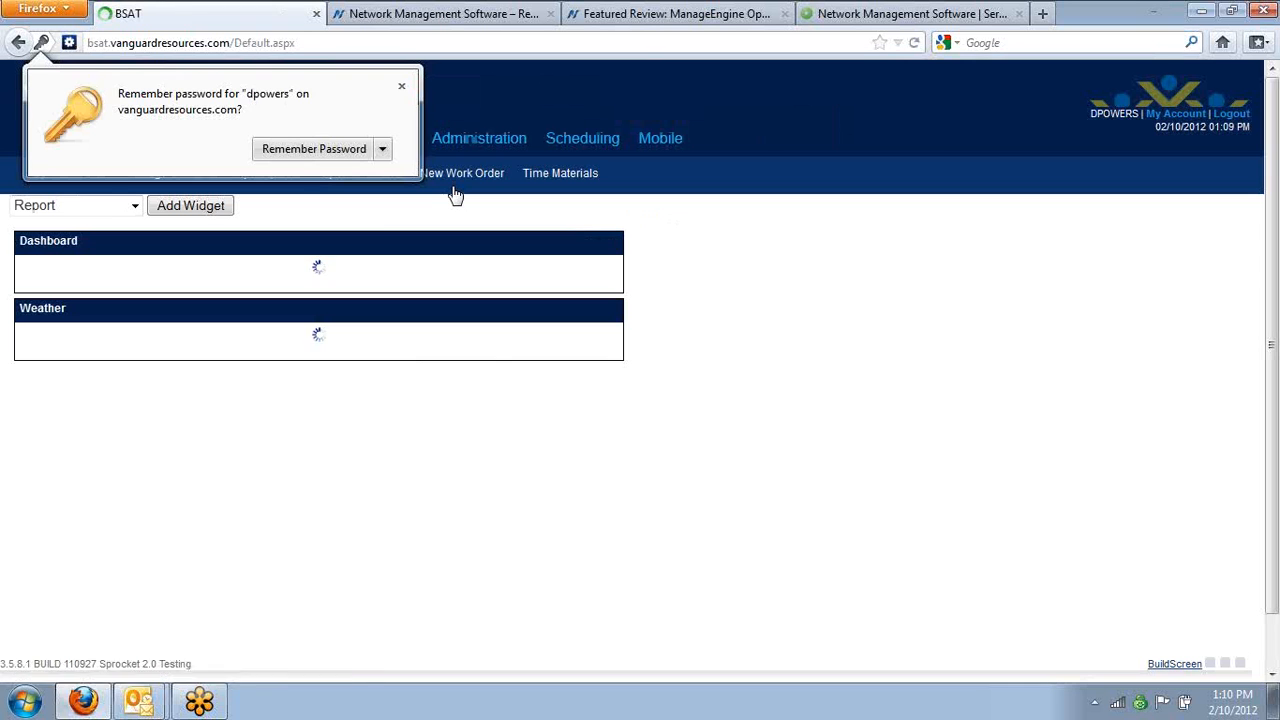
{"action": "left_click", "coordinate": [400, 86]}
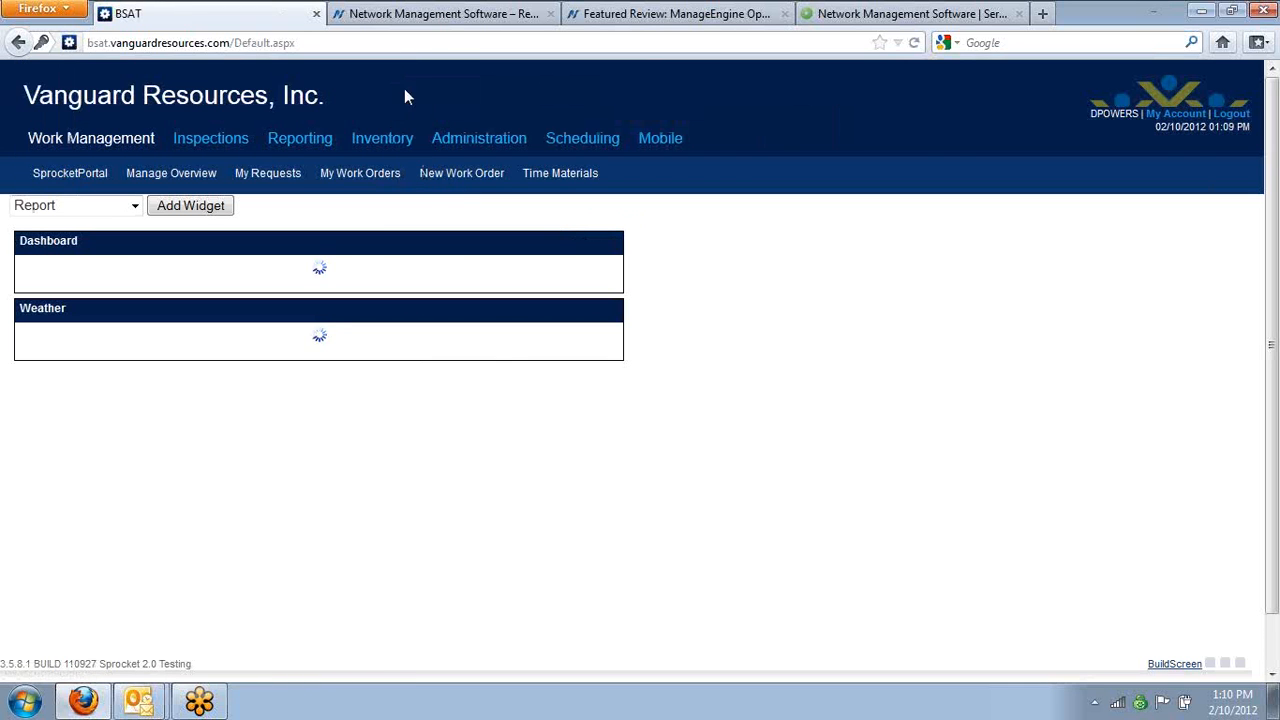
{"action": "left_click", "coordinate": [460, 140]}
{"action": "mouse_move", "coordinate": [115, 190]}
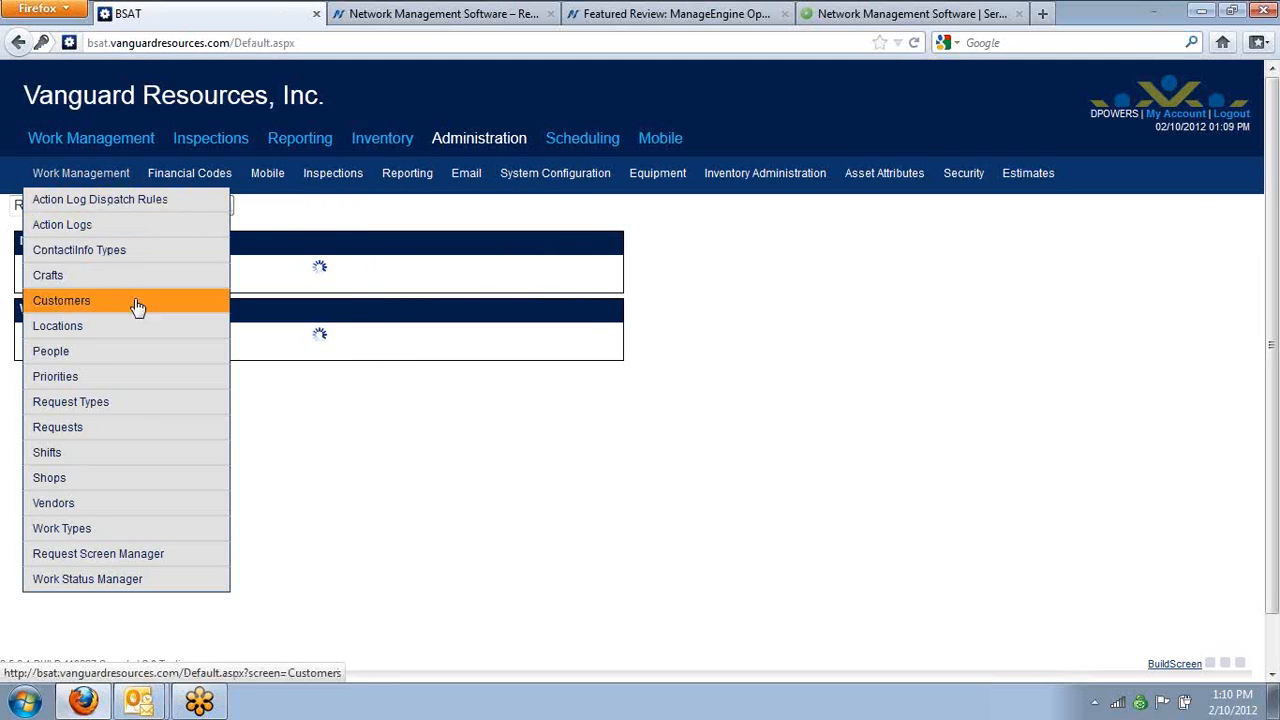
{"action": "left_click", "coordinate": [129, 358]}
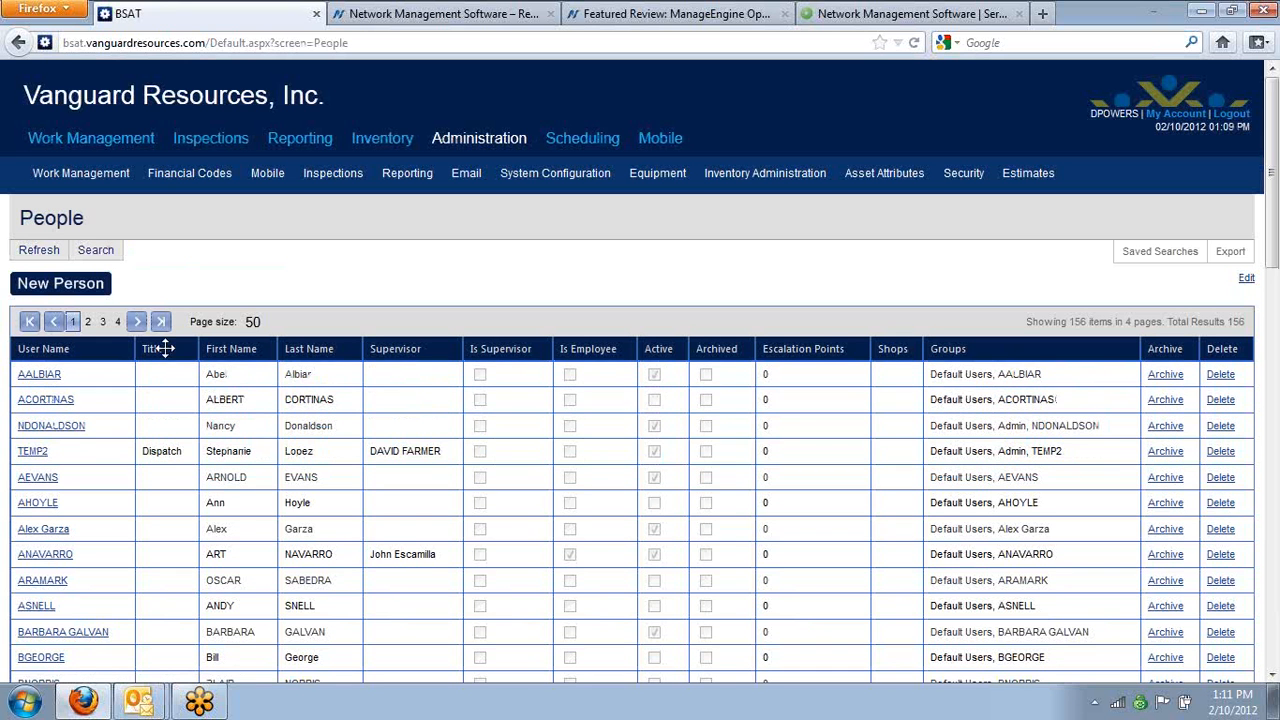
{"action": "left_click", "coordinate": [70, 282]}
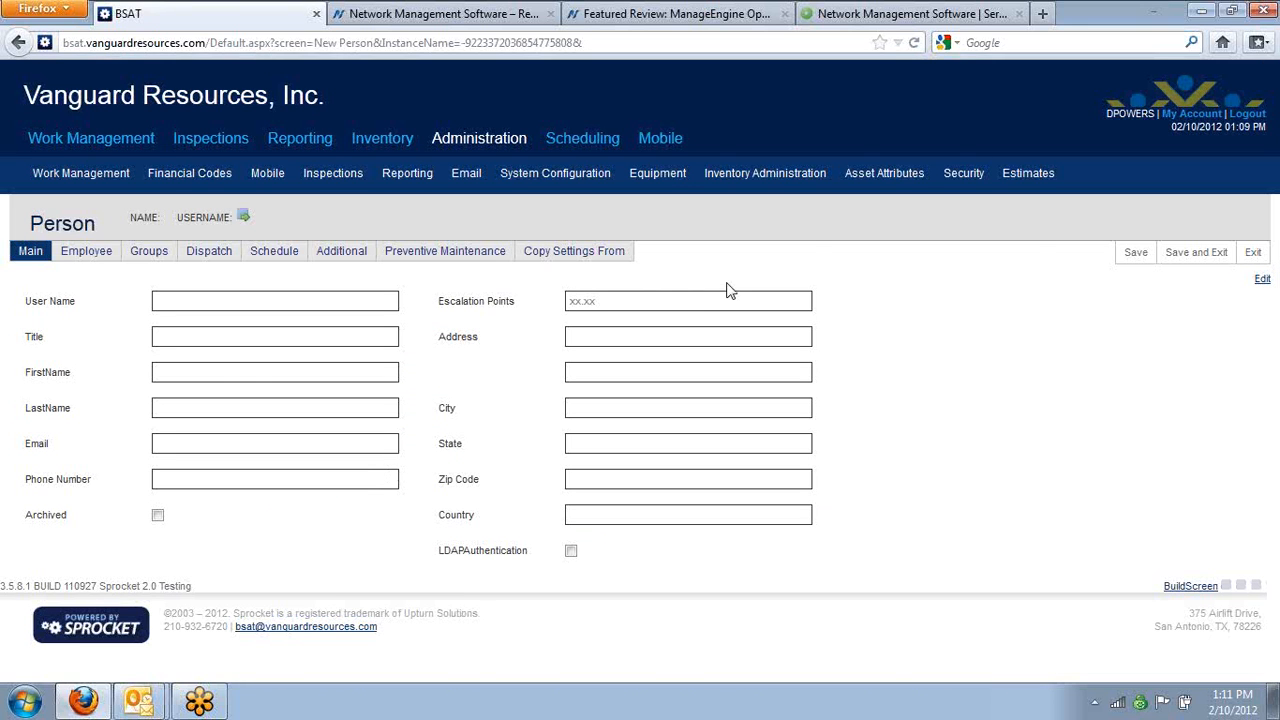
Log out and log in with the user name test and the account password, without saving the password in the browser
{"action": "left_click", "coordinate": [1247, 114]}
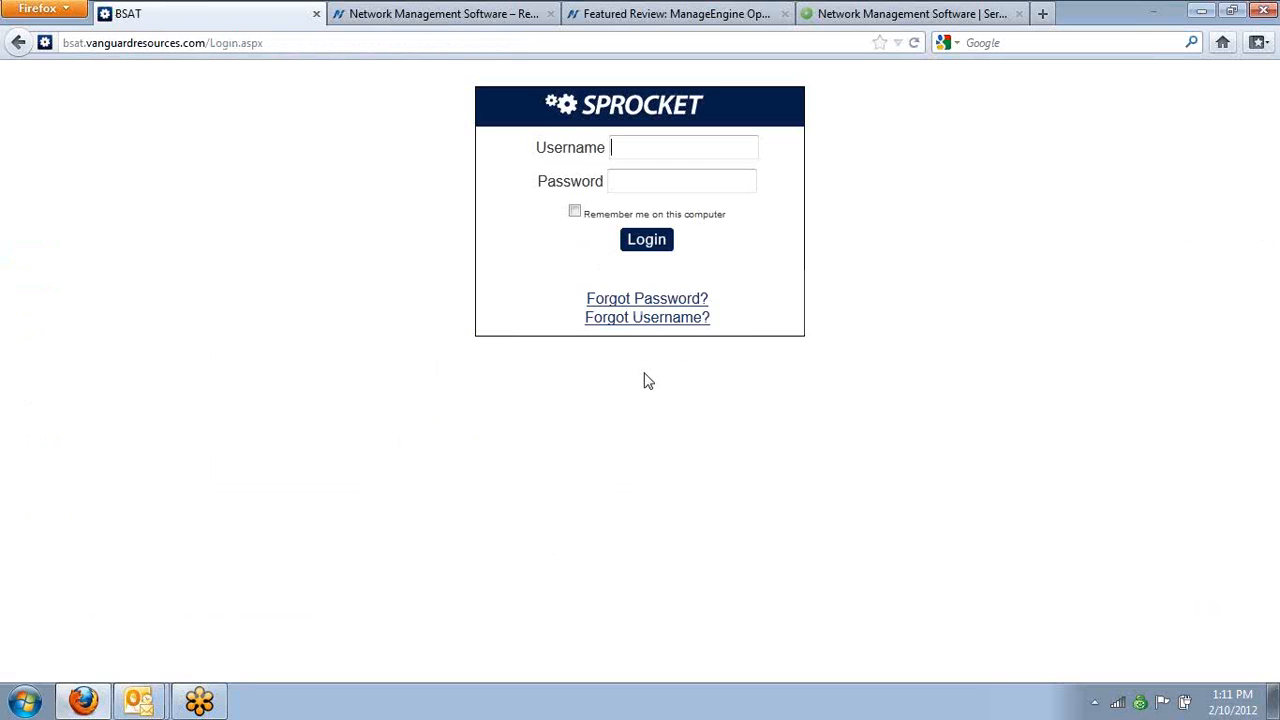
{"action": "type", "text": "t"}
{"action": "key", "text": "Tab"}
{"action": "type", "text": "test"}
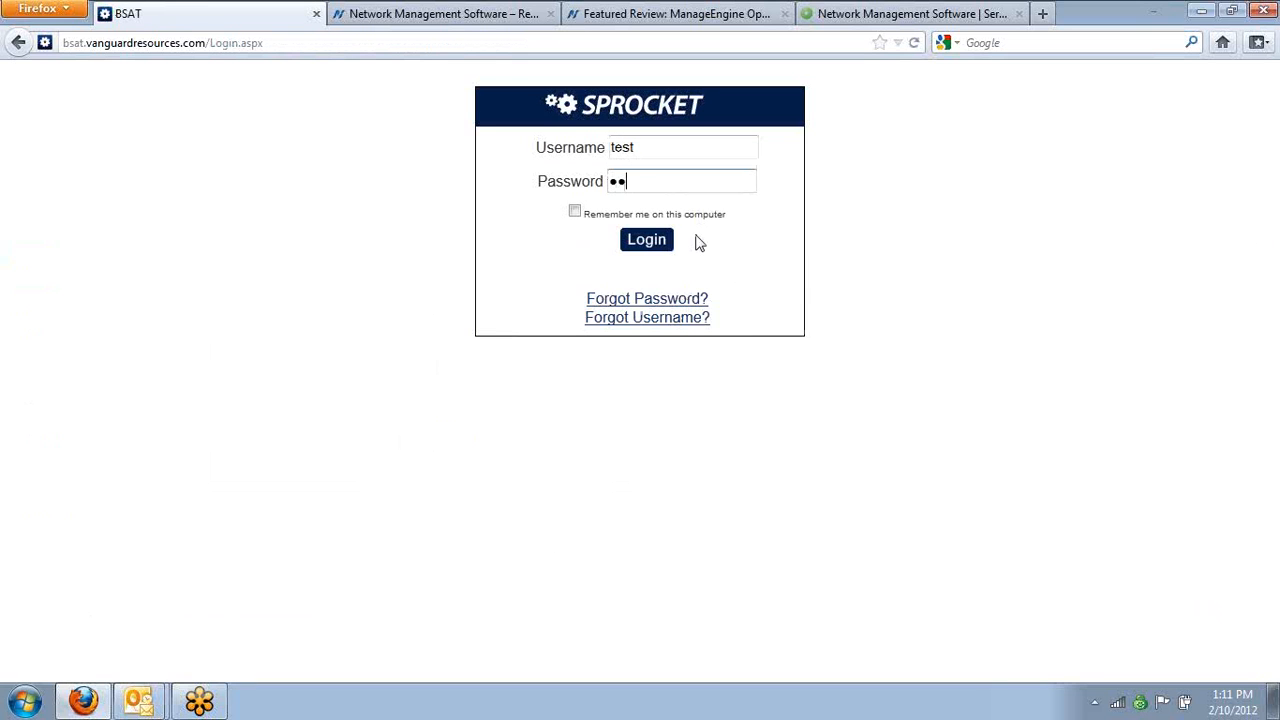
{"action": "key", "text": "Return"}
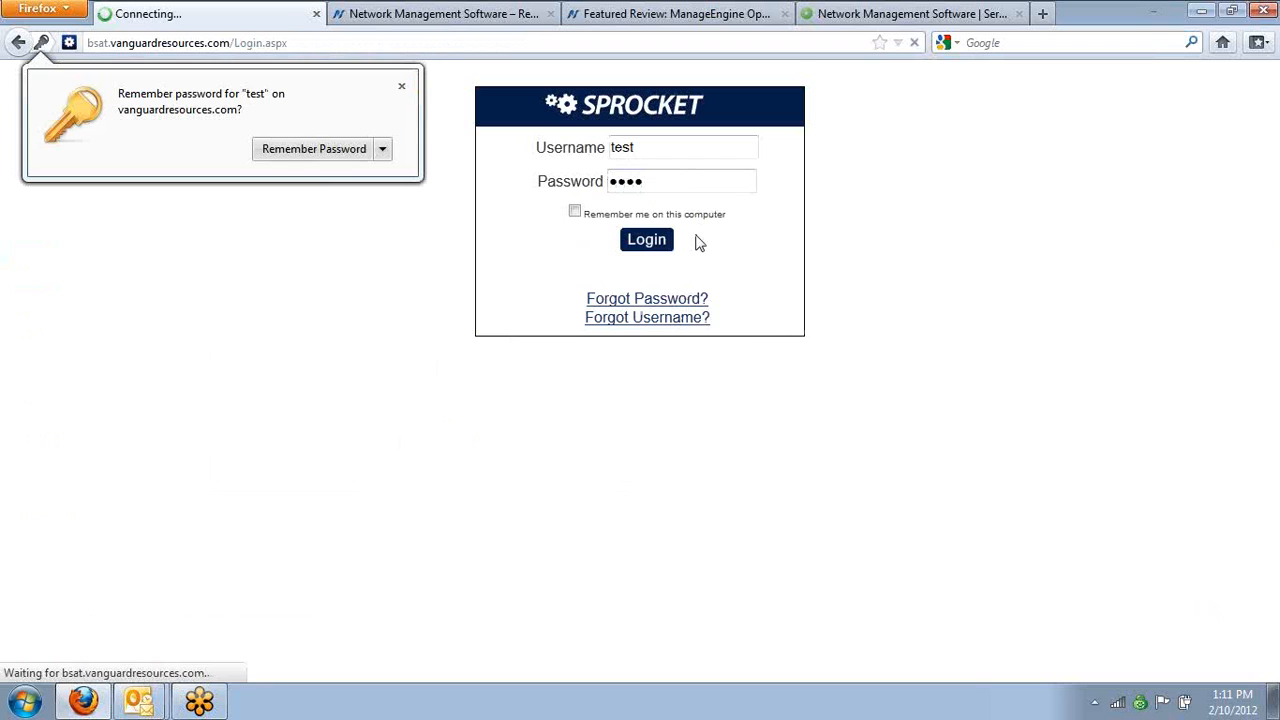
{"action": "left_click", "coordinate": [402, 87]}
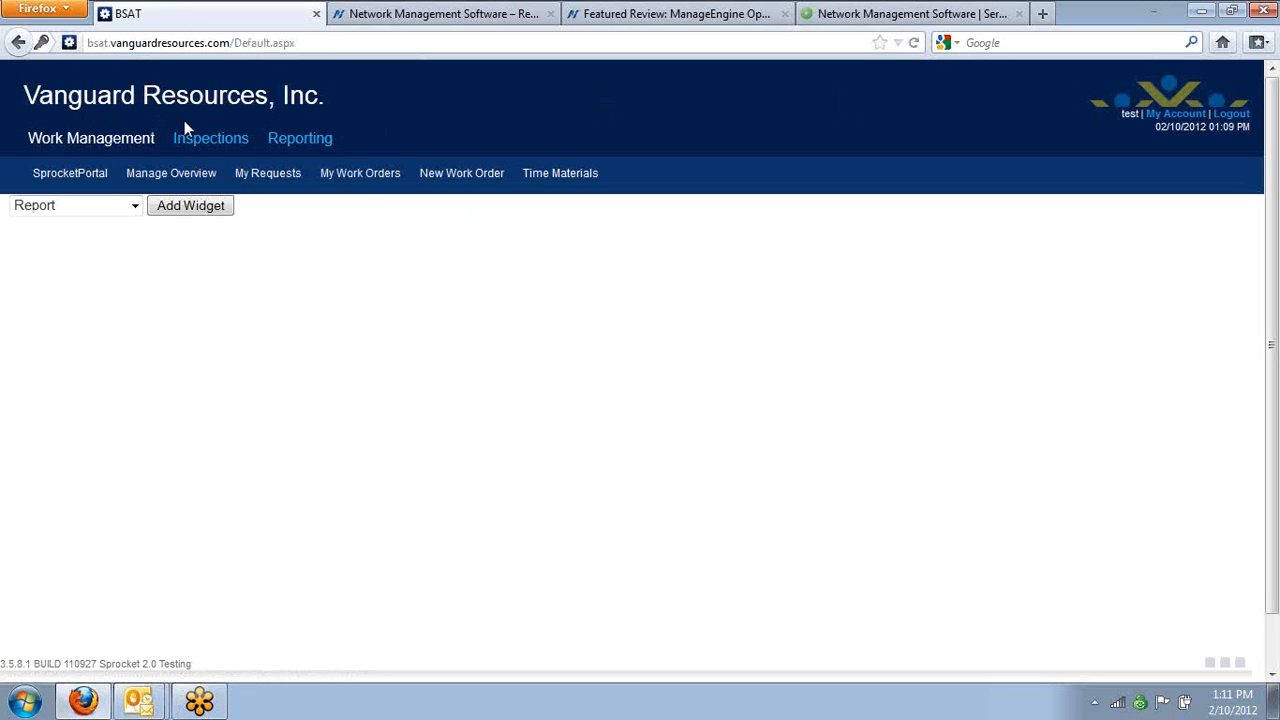
Check which screens the test user can reach under the Inspections, Reporting and Work Management consoles
{"action": "left_click", "coordinate": [237, 150]}
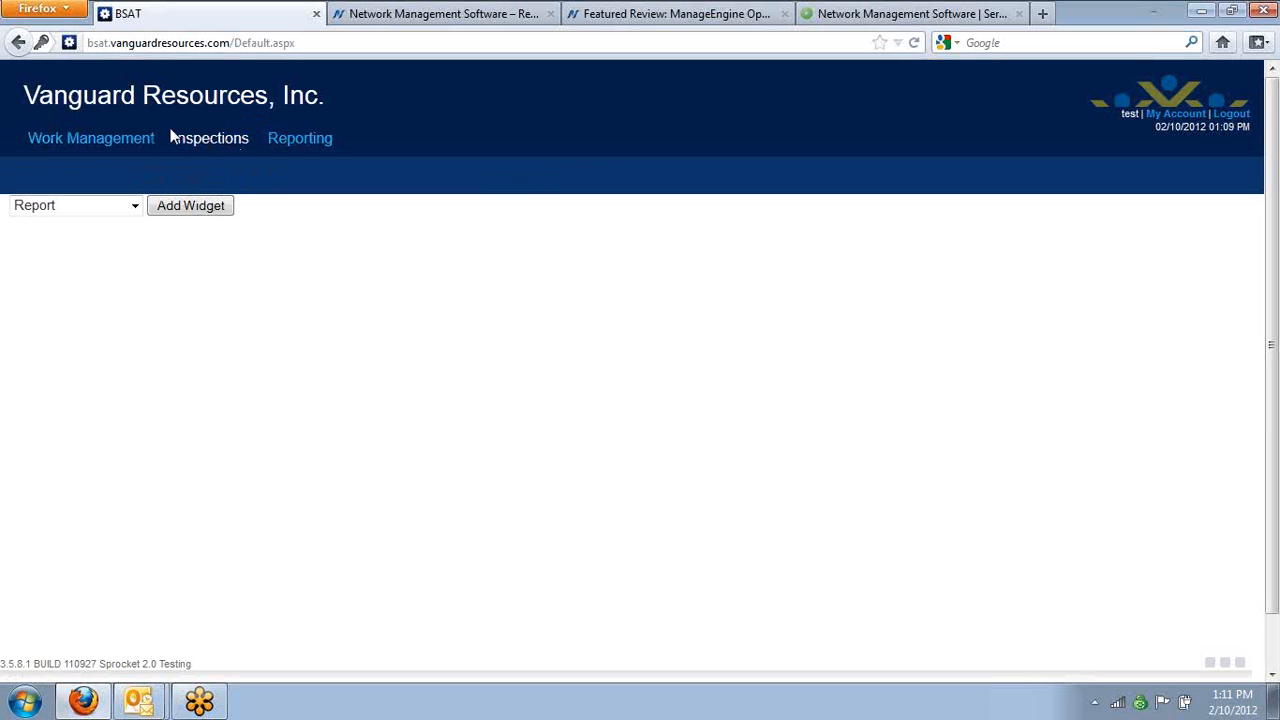
{"action": "left_click", "coordinate": [296, 155]}
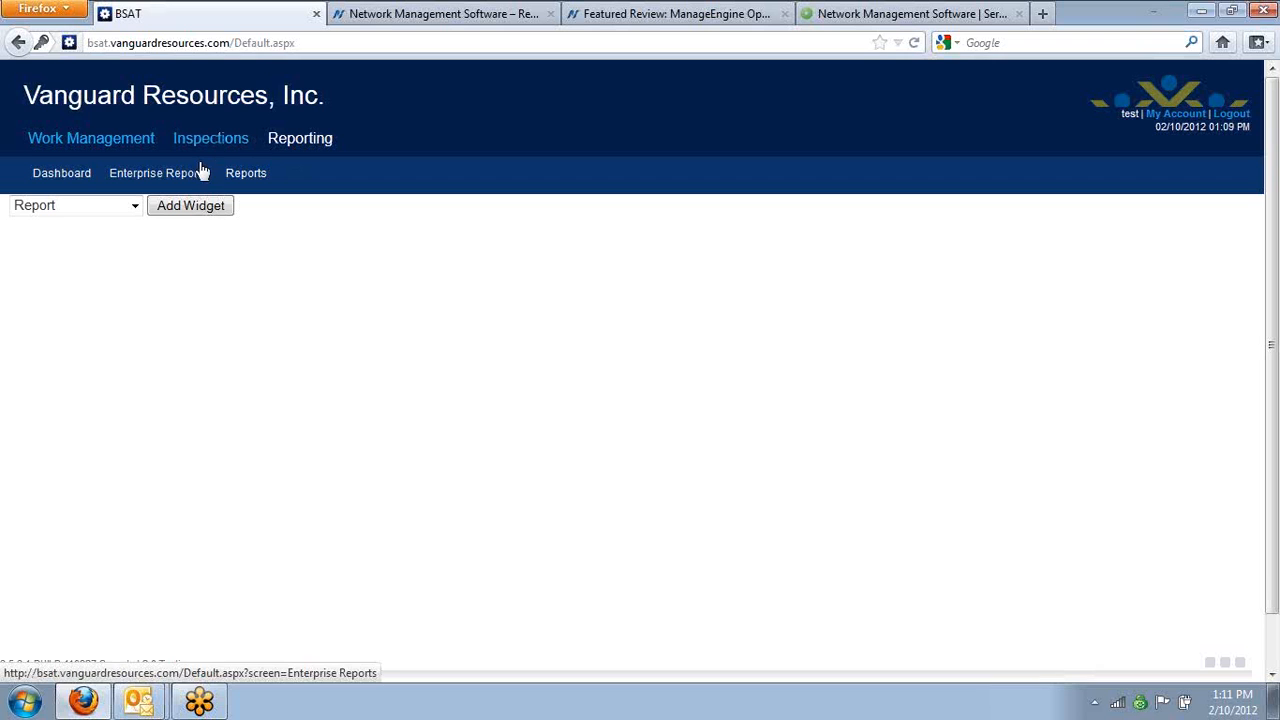
{"action": "left_click", "coordinate": [127, 145]}
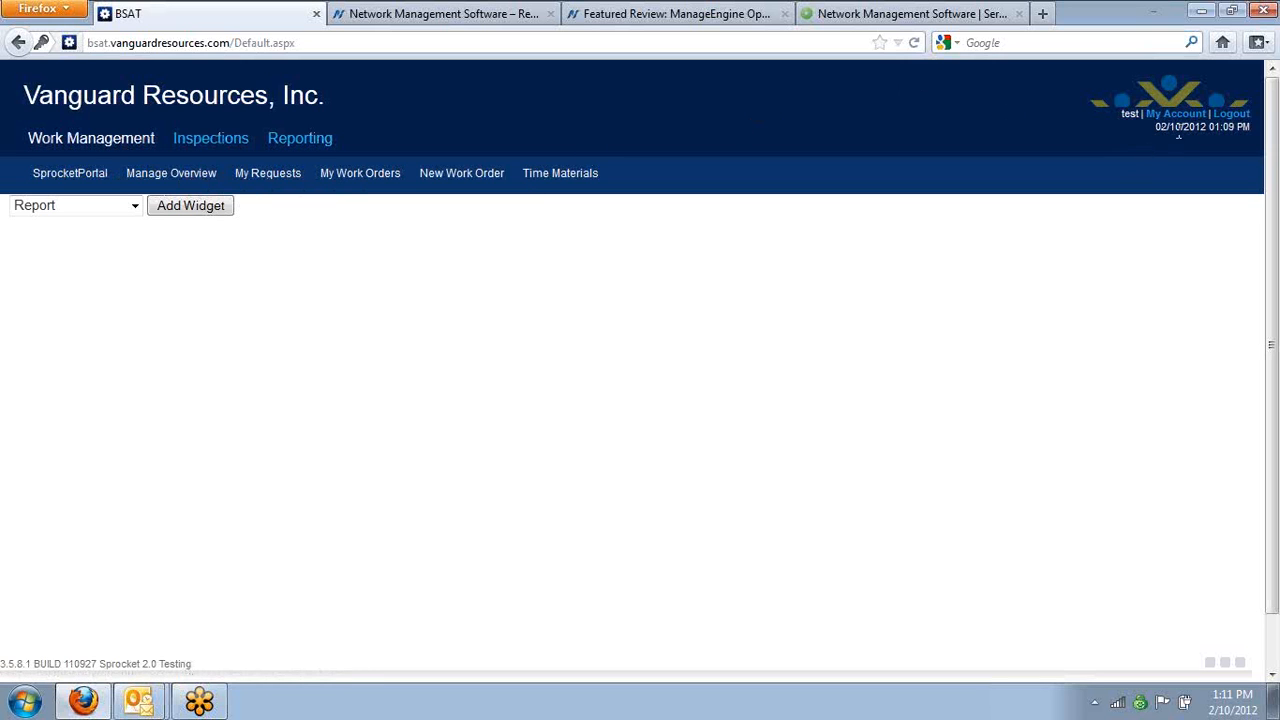
Log out of the test account and log back in with the administrator's user name and account password, without saving the password
{"action": "left_click", "coordinate": [1229, 116]}
{"action": "type", "text": "d"}
{"action": "key", "text": "Down"}
{"action": "key", "text": "Tab"}
{"action": "type", "text": "••••••"}
{"action": "key", "text": "Return"}
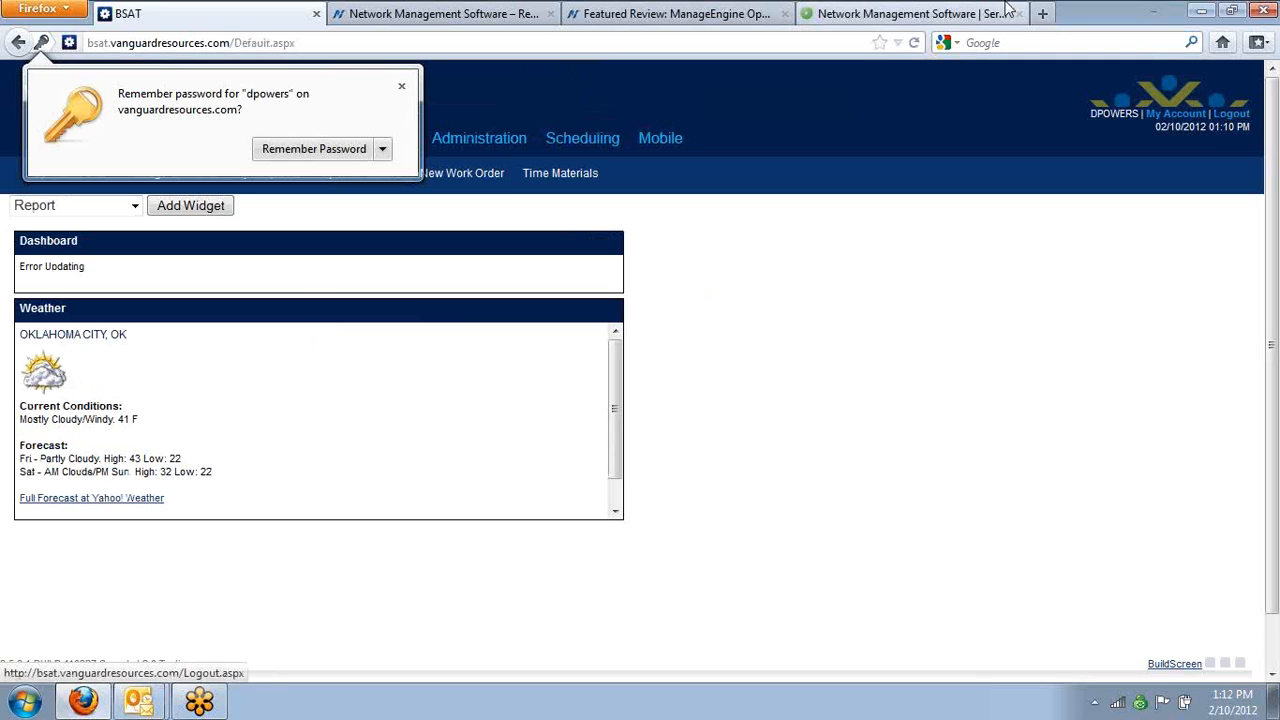
{"action": "left_click", "coordinate": [401, 86]}
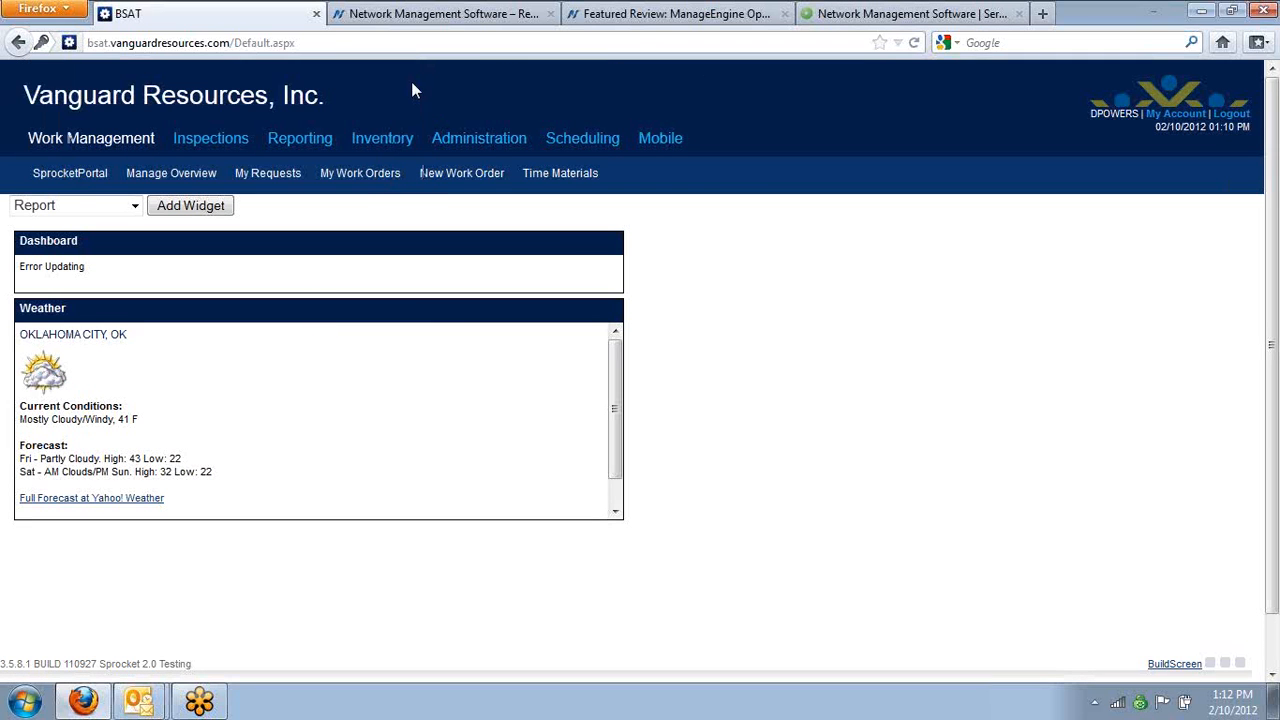
Open the Master Security screen settings for the Inspections console
{"action": "left_click", "coordinate": [470, 143]}
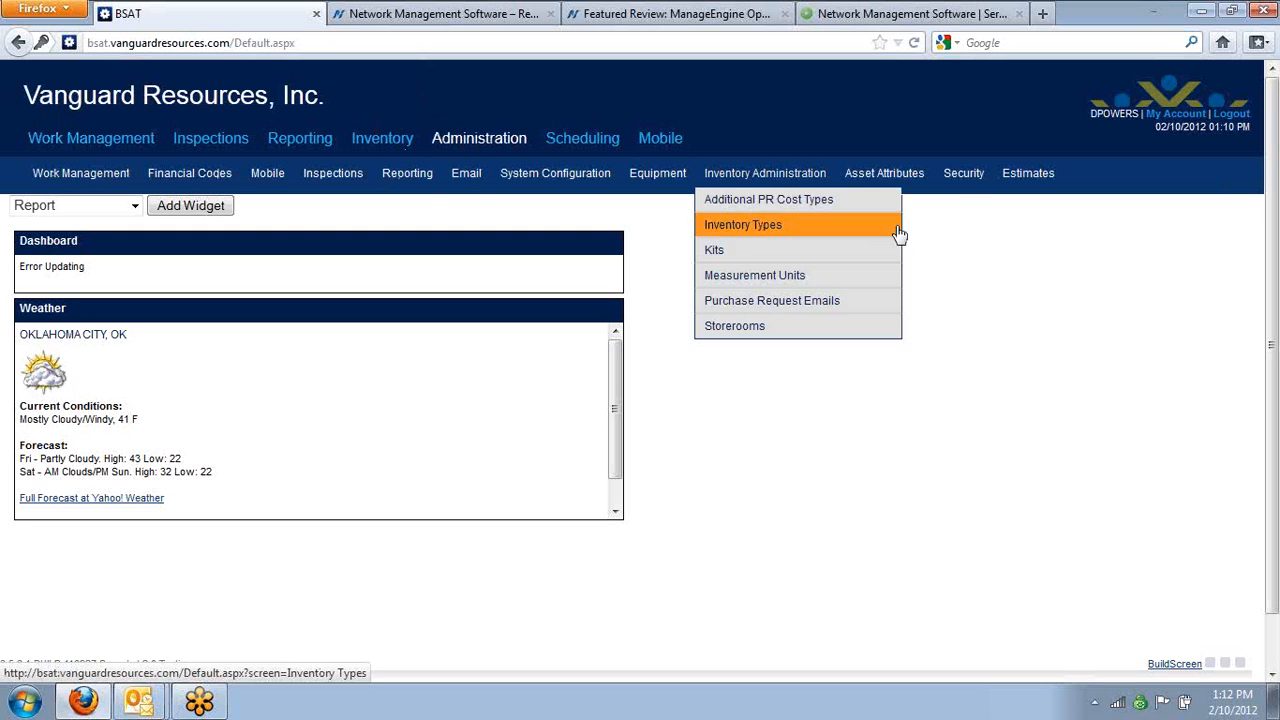
{"action": "mouse_move", "coordinate": [963, 178]}
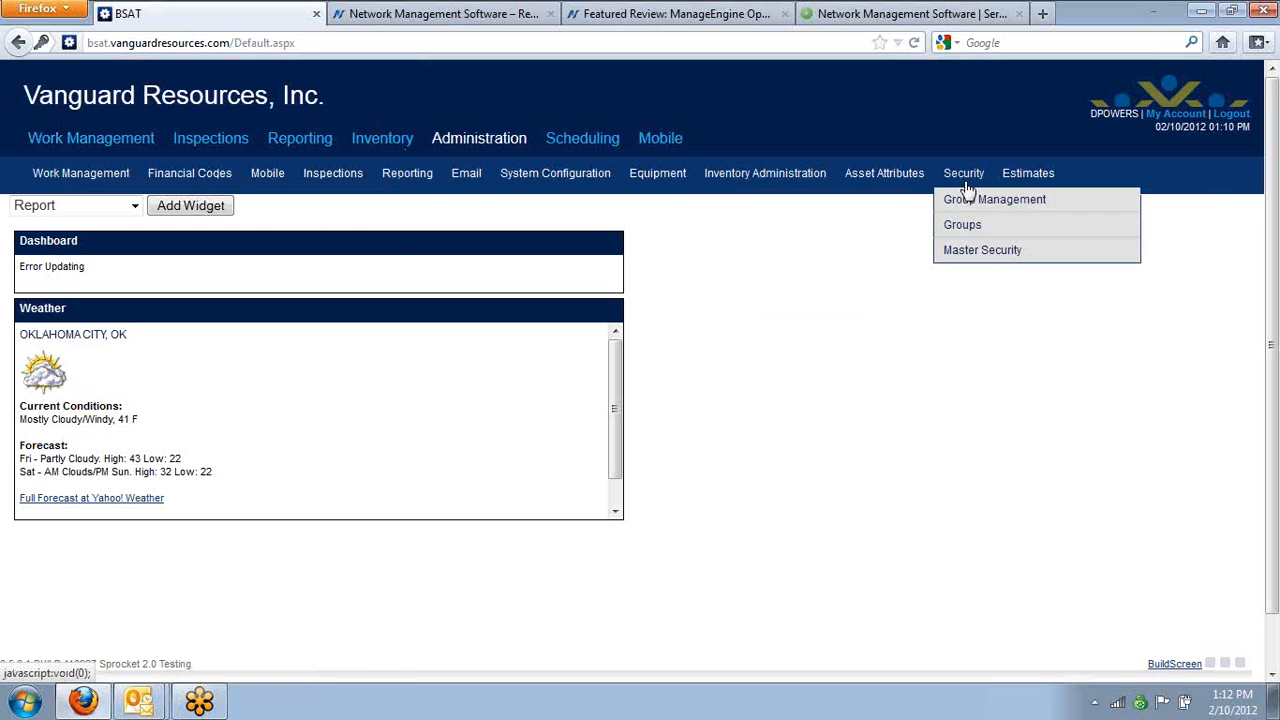
{"action": "left_click", "coordinate": [962, 250]}
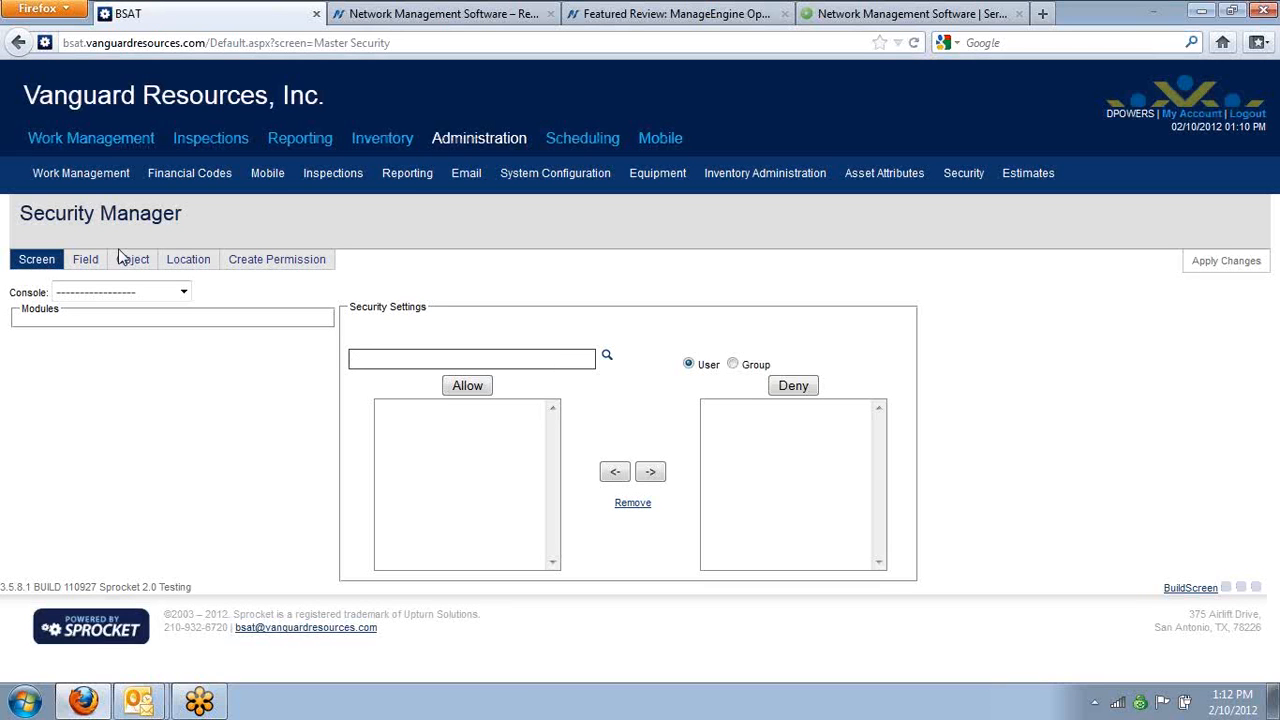
{"action": "left_click", "coordinate": [140, 292]}
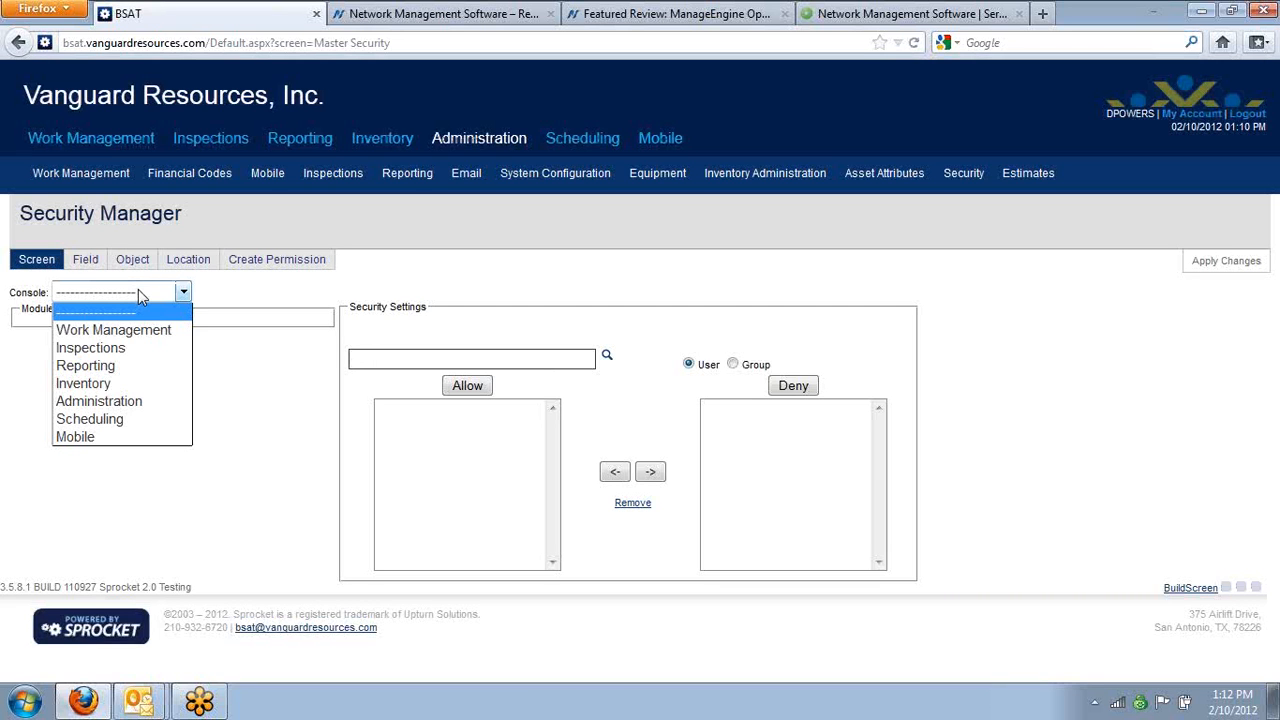
{"action": "left_click", "coordinate": [142, 348]}
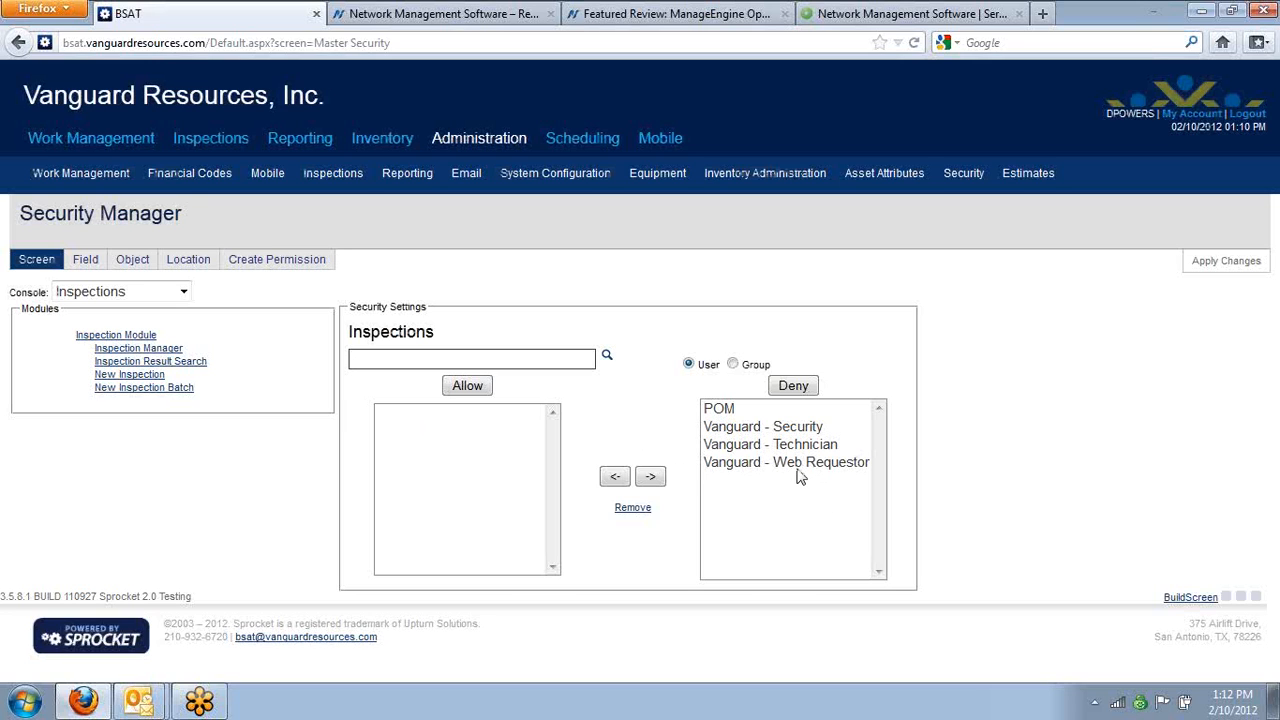
Deny the Boeing People group access to the Inspections console, and dismiss the incoming mail notification
{"action": "left_click", "coordinate": [433, 352]}
{"action": "type", "text": "bo"}
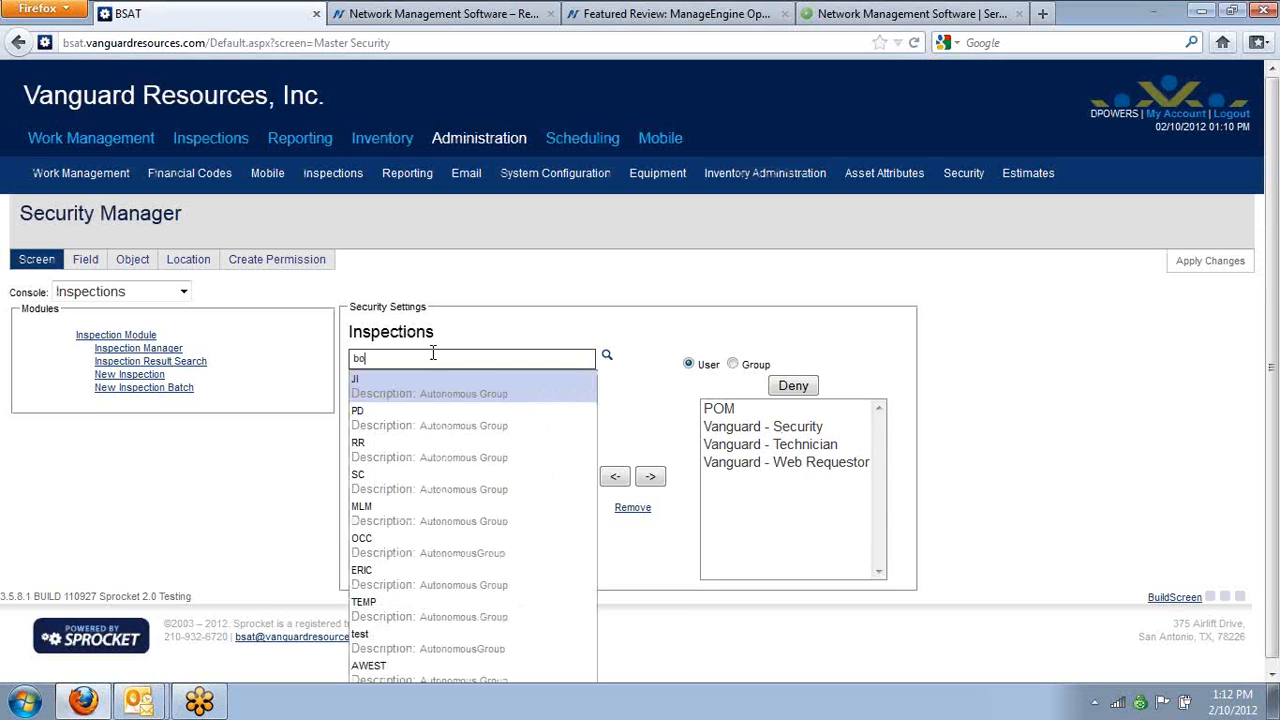
{"action": "type", "text": "e"}
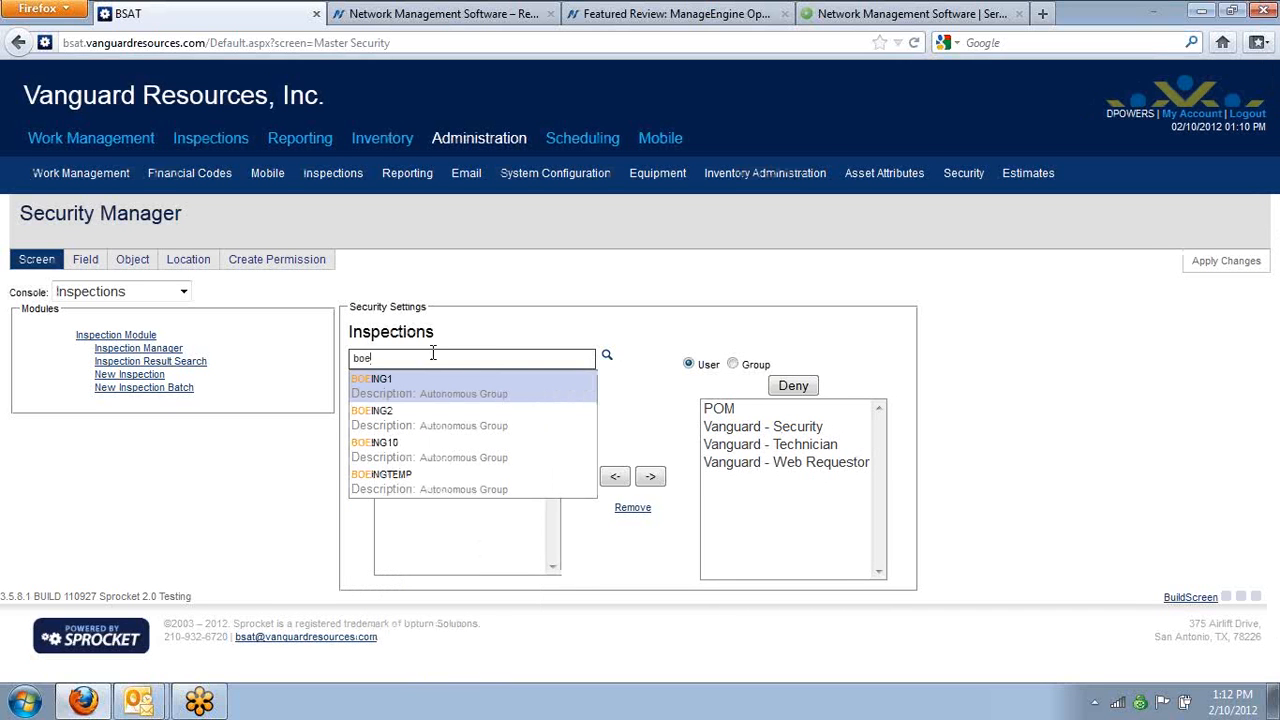
{"action": "left_click", "coordinate": [733, 364]}
{"action": "left_click", "coordinate": [453, 352]}
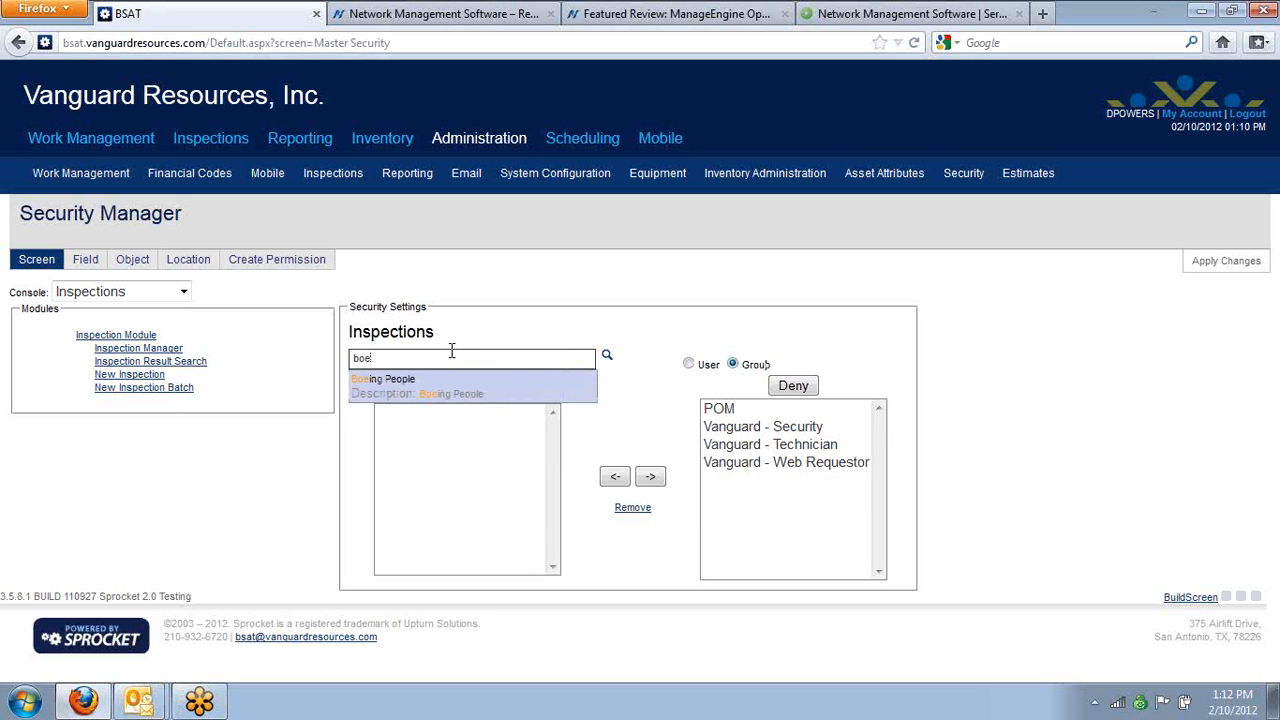
{"action": "left_click", "coordinate": [428, 390]}
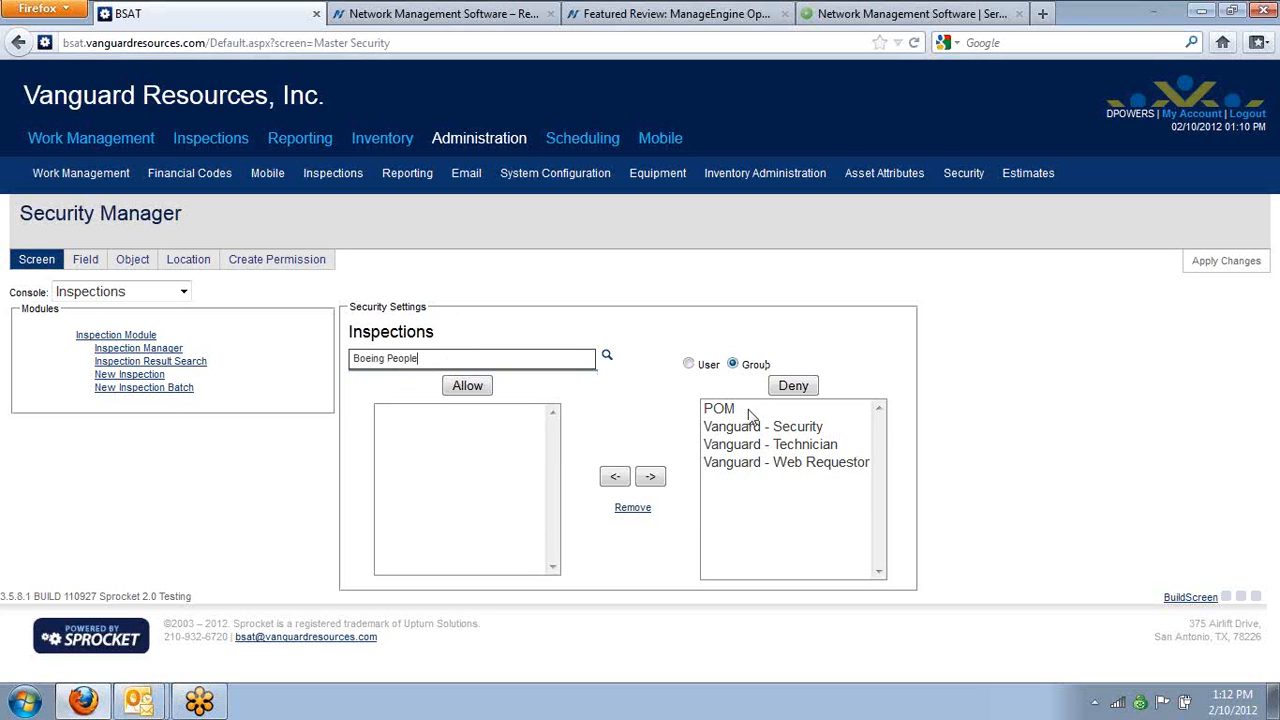
{"action": "left_click", "coordinate": [795, 388]}
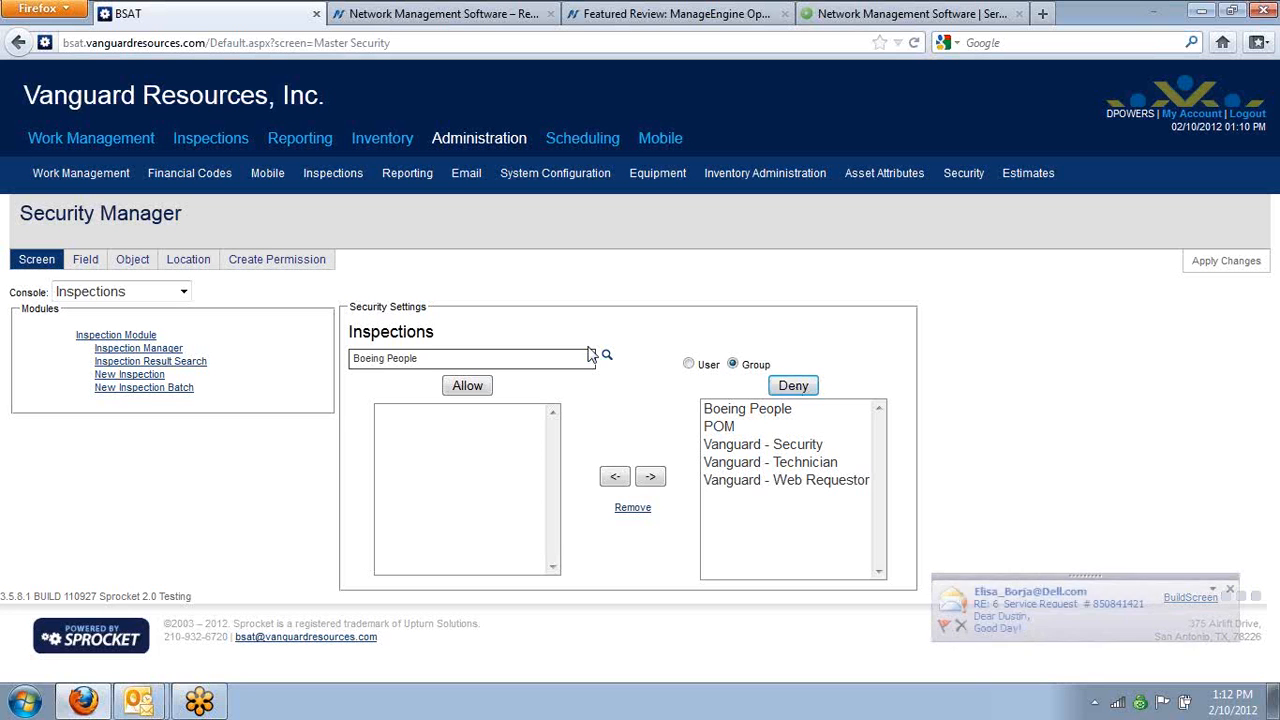
{"action": "left_click", "coordinate": [1230, 593]}
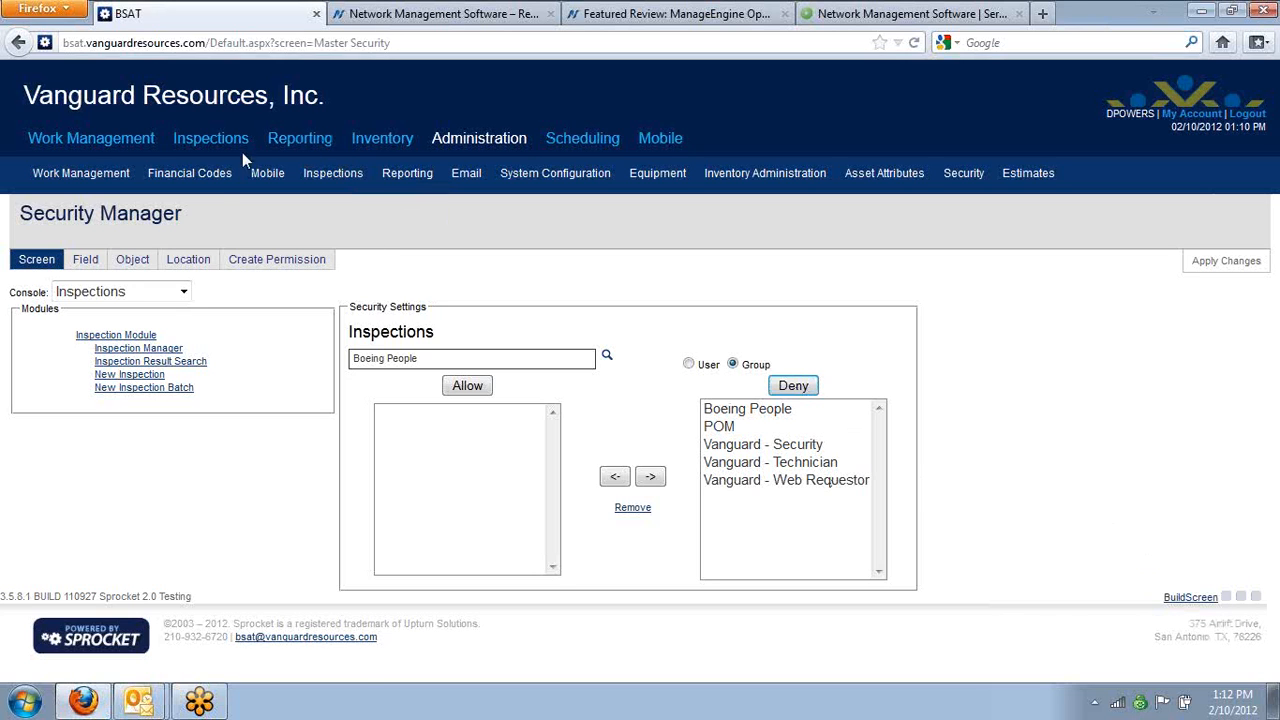
Deny the Boeing People group access to the Enterprise Reports and Reports screens of the Reporting console
{"action": "left_click", "coordinate": [99, 294]}
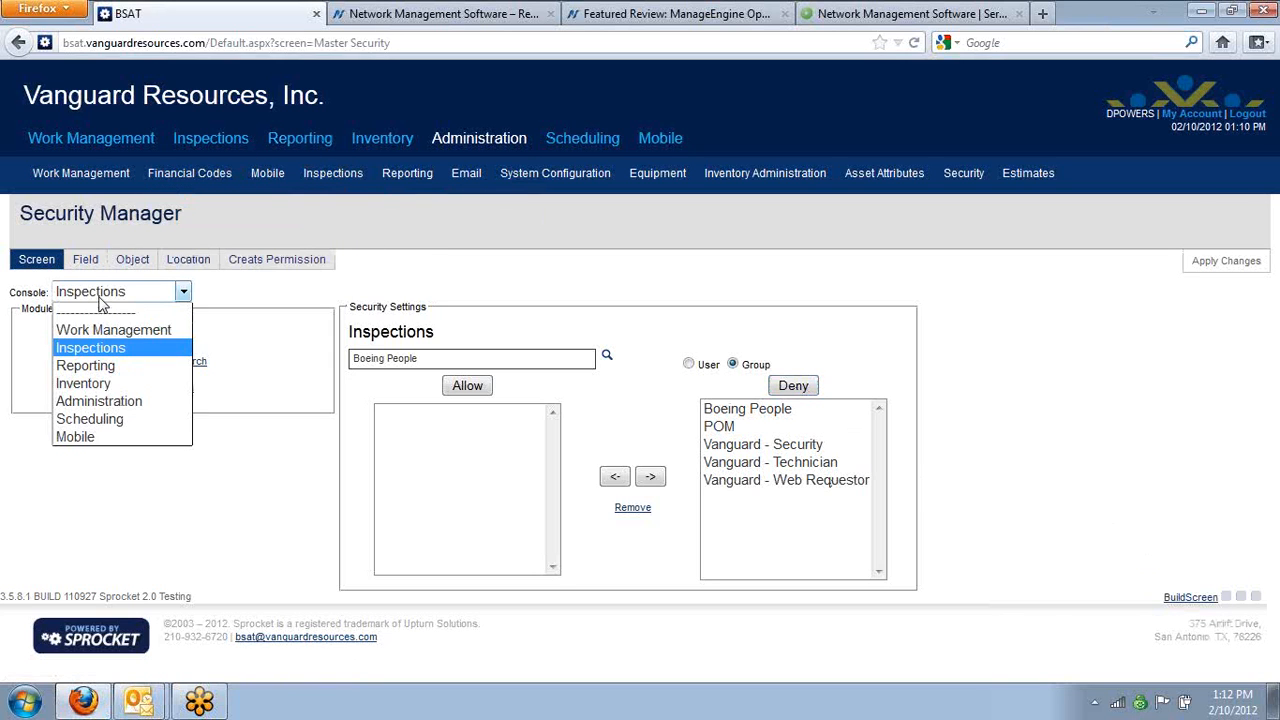
{"action": "left_click", "coordinate": [113, 366]}
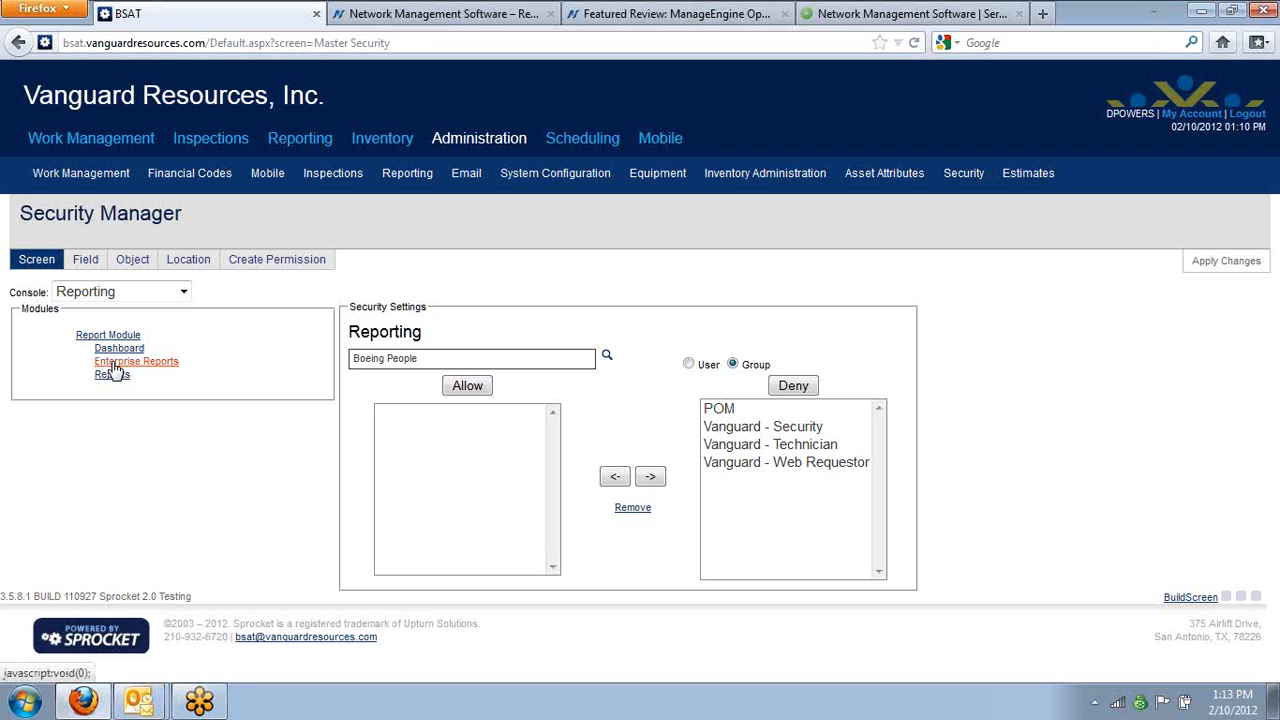
{"action": "left_click", "coordinate": [115, 363]}
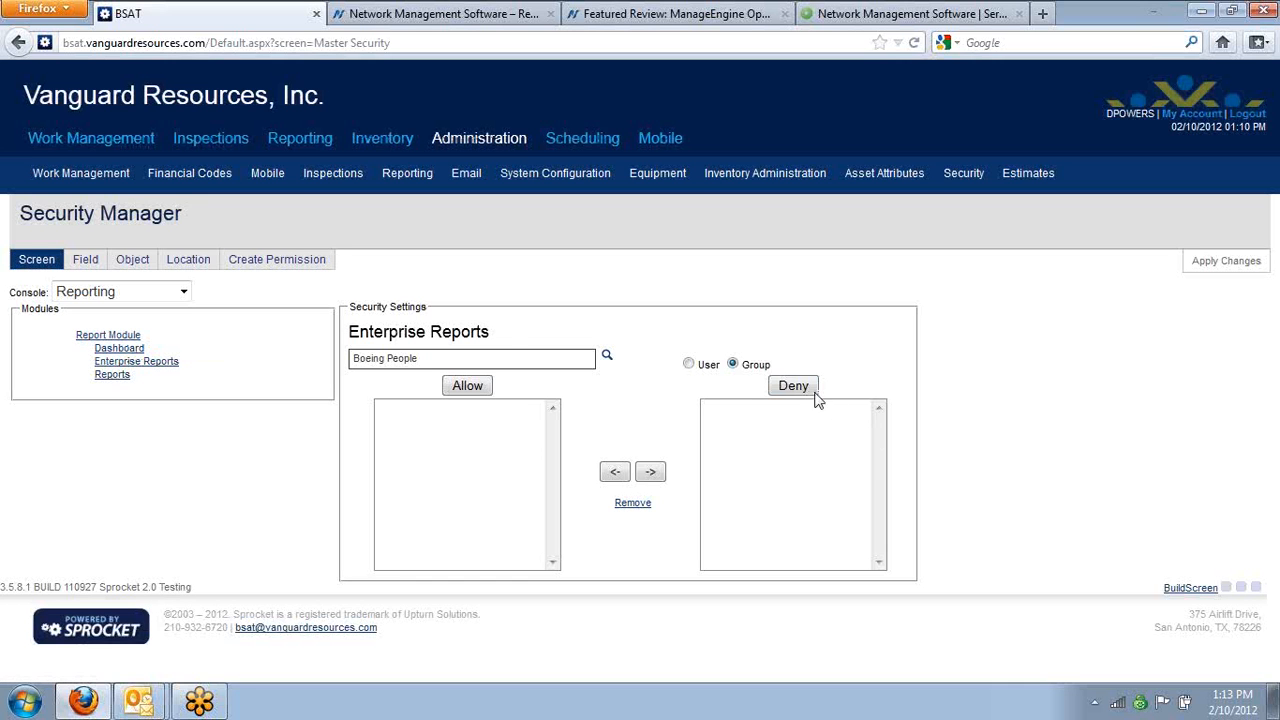
{"action": "left_click", "coordinate": [808, 387]}
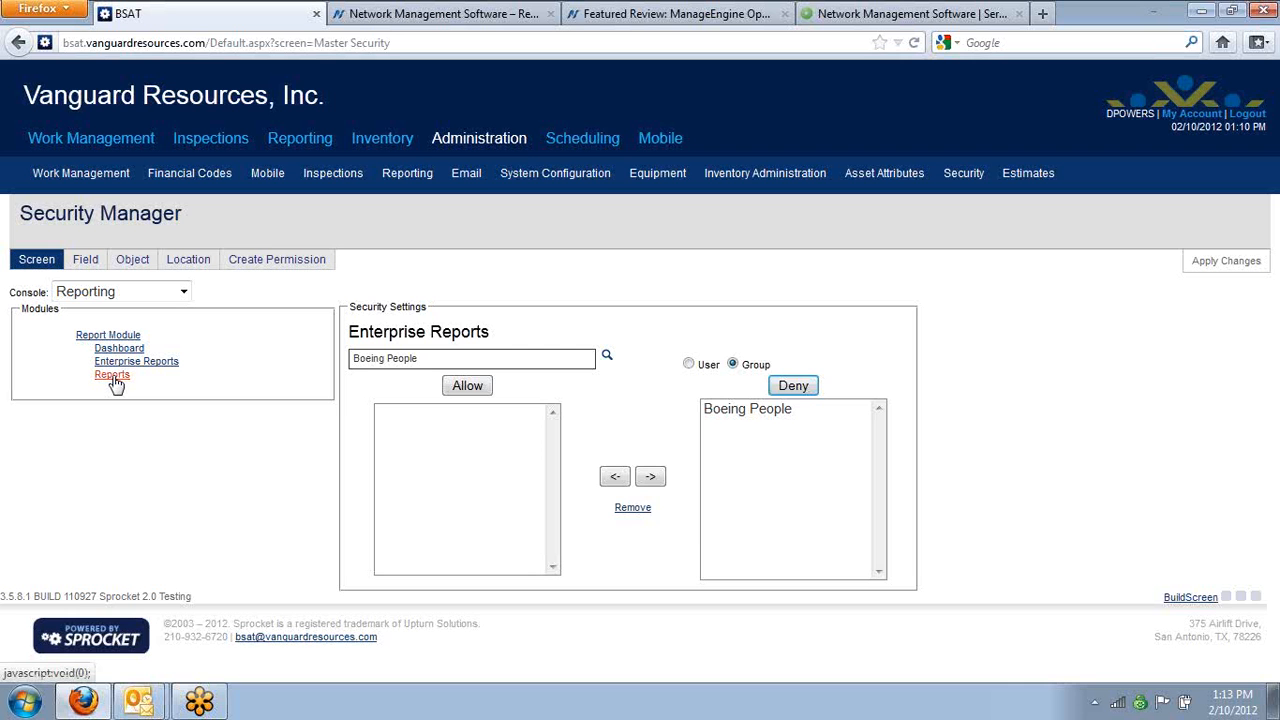
{"action": "left_click", "coordinate": [112, 375]}
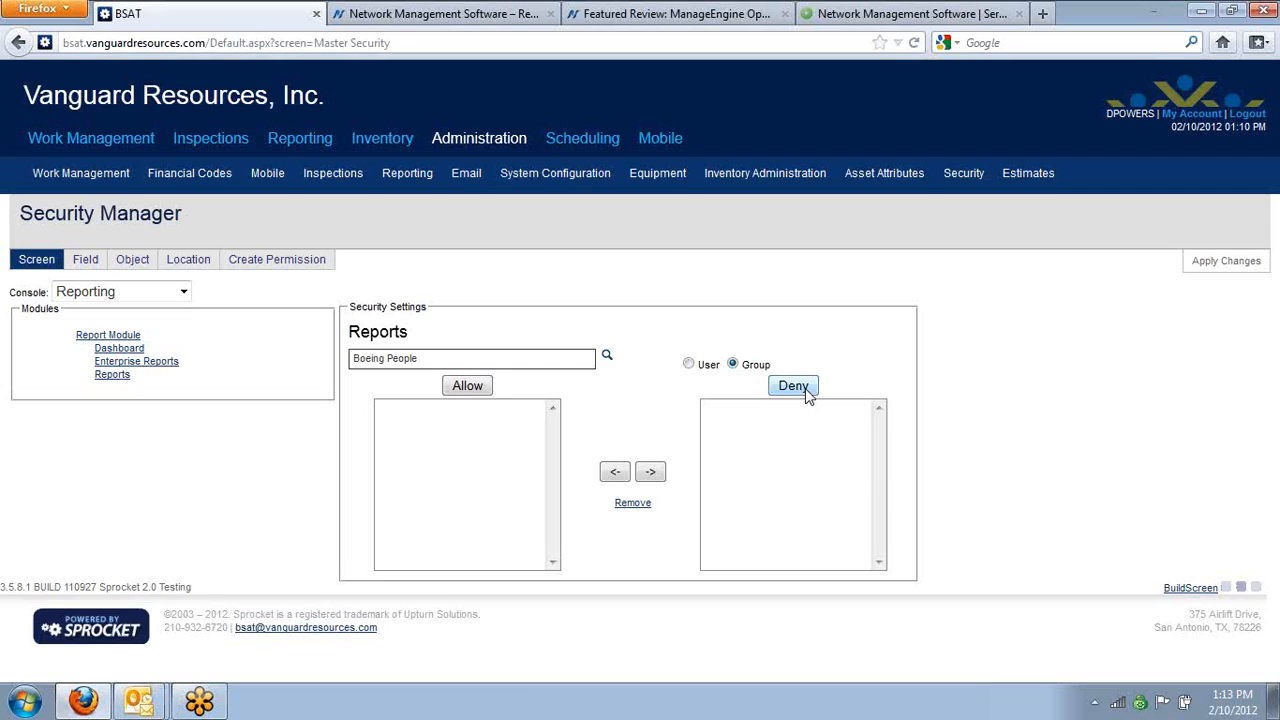
{"action": "left_click", "coordinate": [804, 387]}
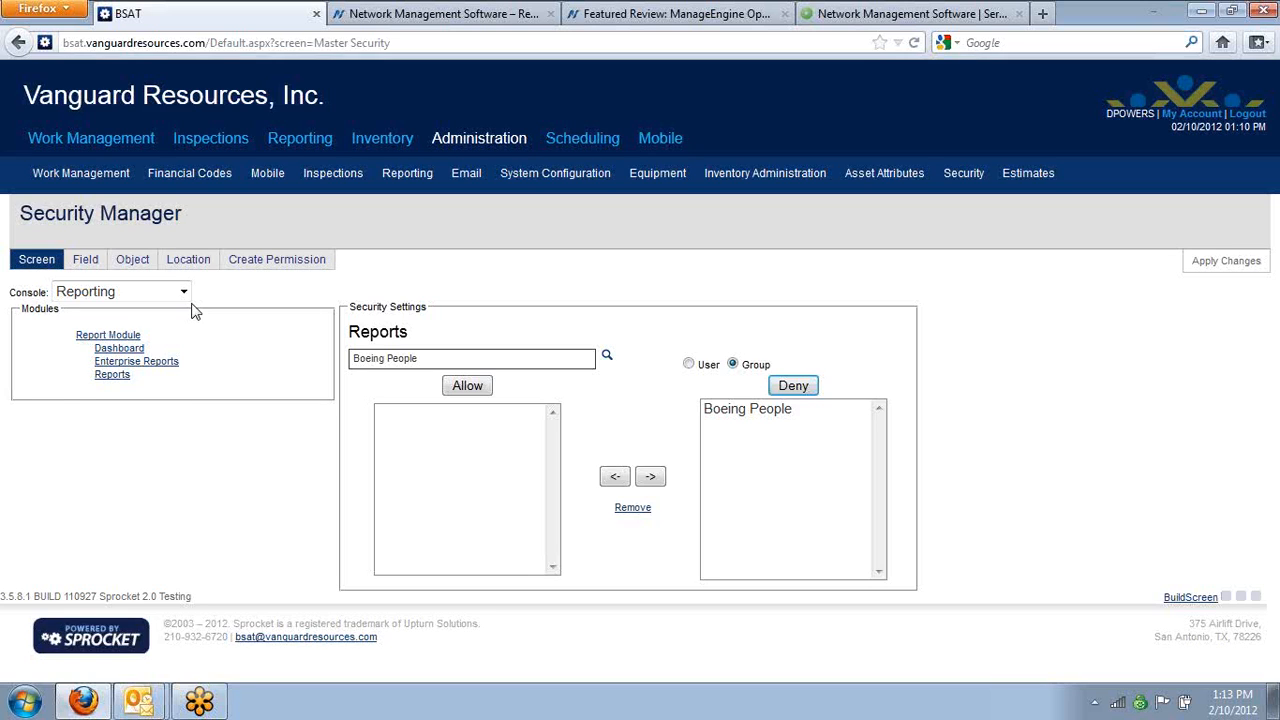
Deny the Boeing People group access to the Time Materials screen of the Work Management console and apply the changes
{"action": "left_click", "coordinate": [184, 291]}
{"action": "left_click", "coordinate": [177, 331]}
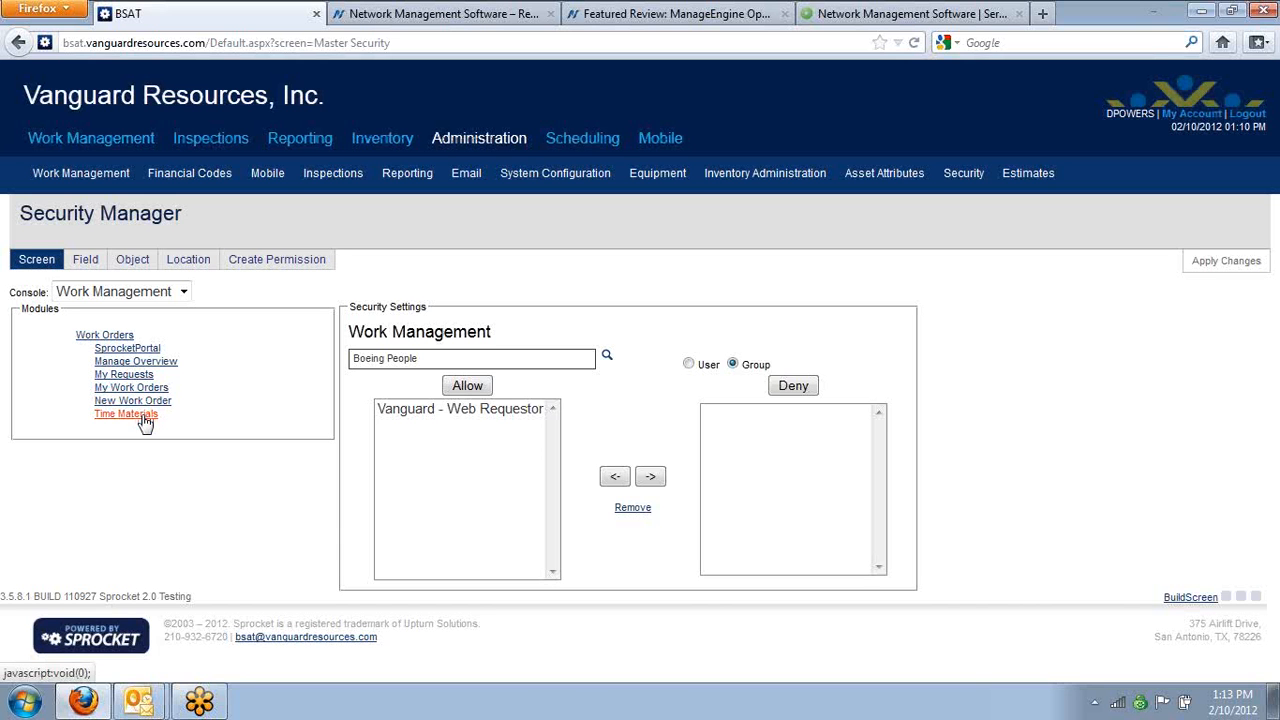
{"action": "left_click", "coordinate": [143, 416]}
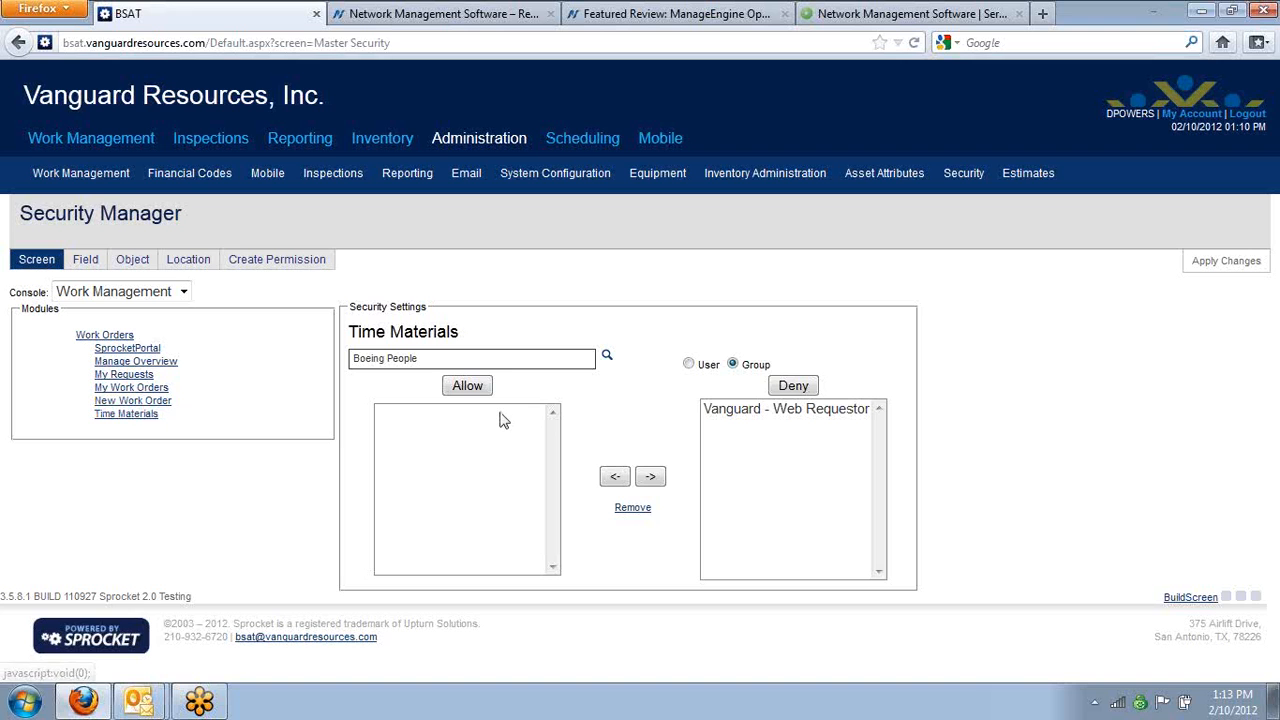
{"action": "left_click", "coordinate": [789, 384]}
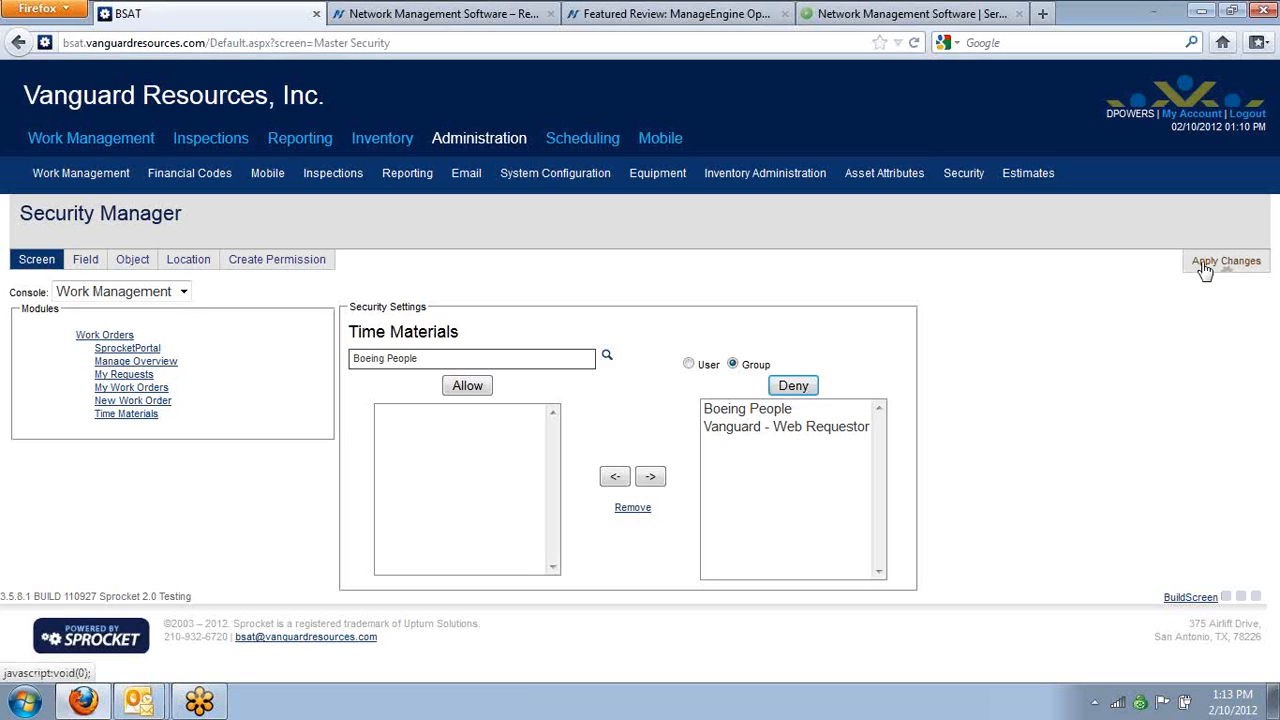
{"action": "left_click", "coordinate": [1203, 264]}
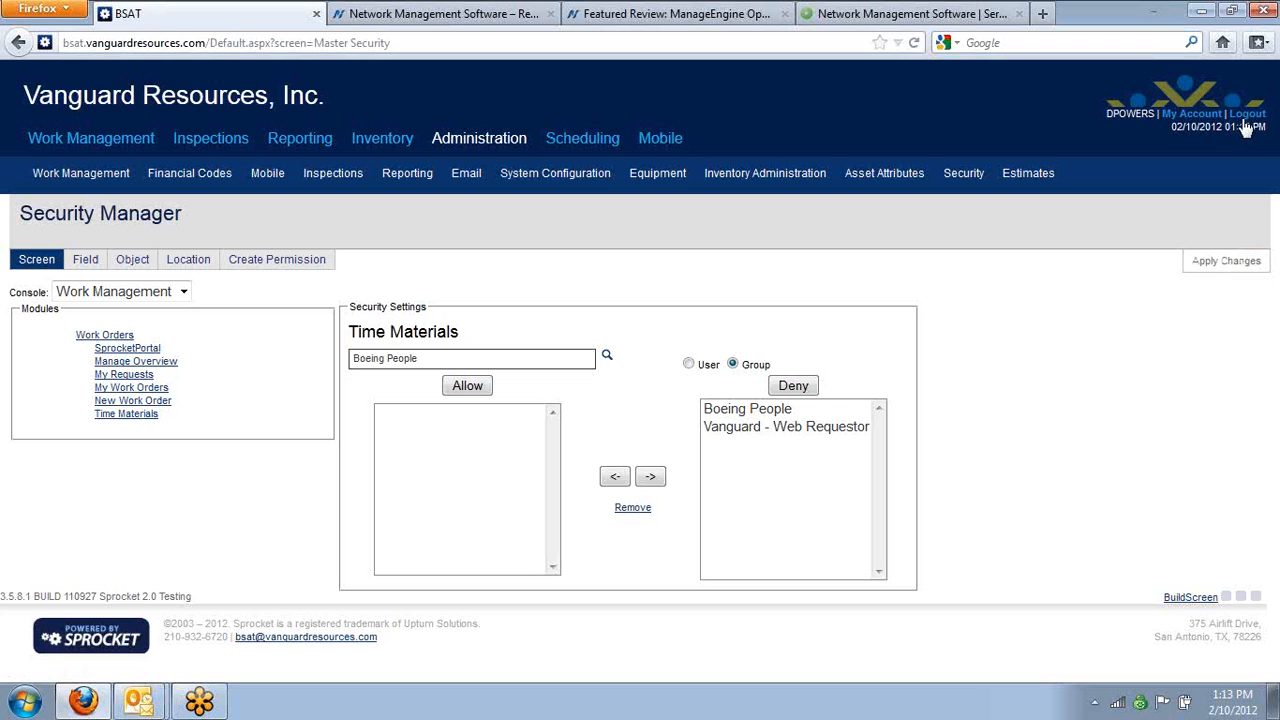
Log out and log back in with the test account's user name and password, without saving the password
{"action": "left_click", "coordinate": [1247, 115]}
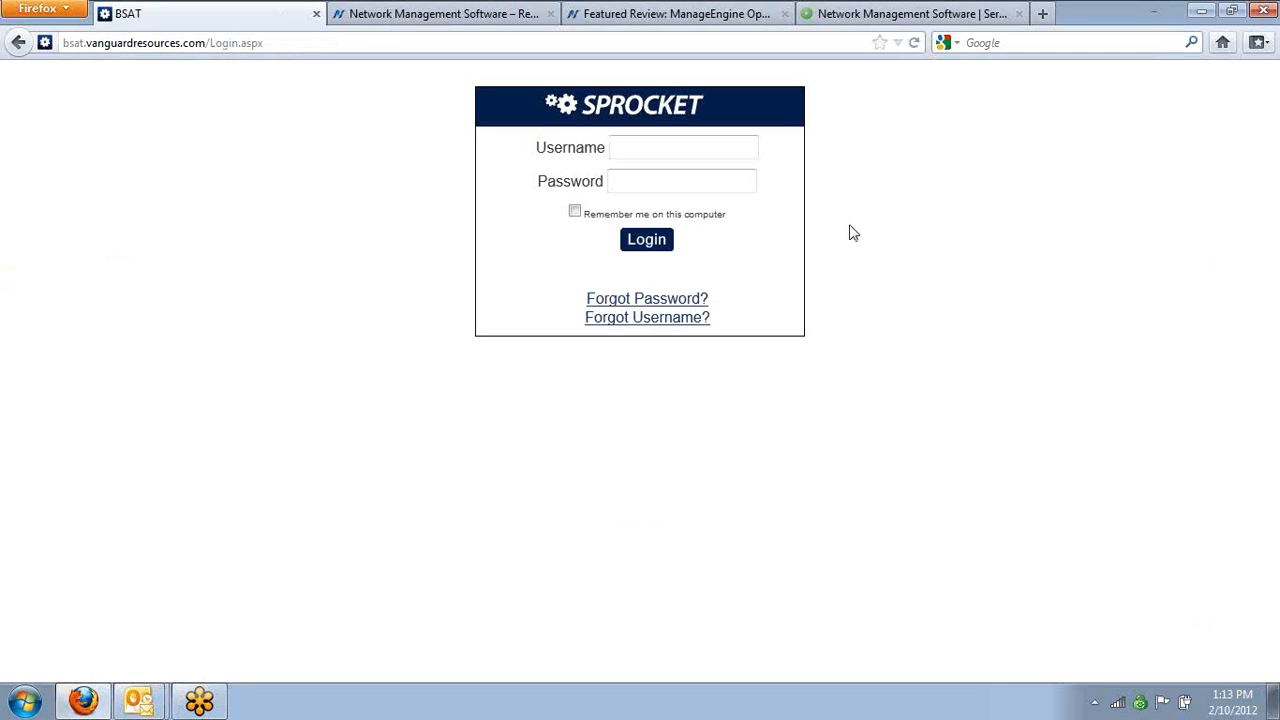
{"action": "type", "text": "test"}
{"action": "key", "text": "Tab"}
{"action": "type", "text": "test"}
{"action": "key", "text": "Return"}
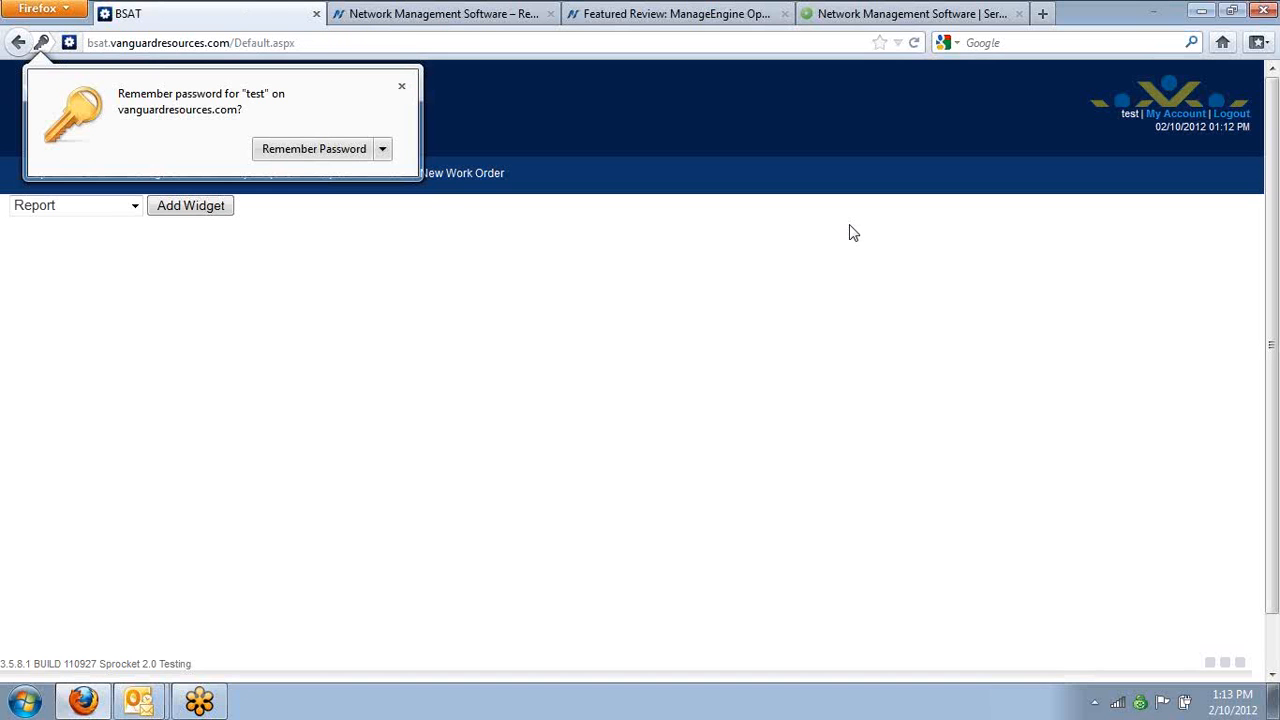
{"action": "left_click", "coordinate": [401, 86]}
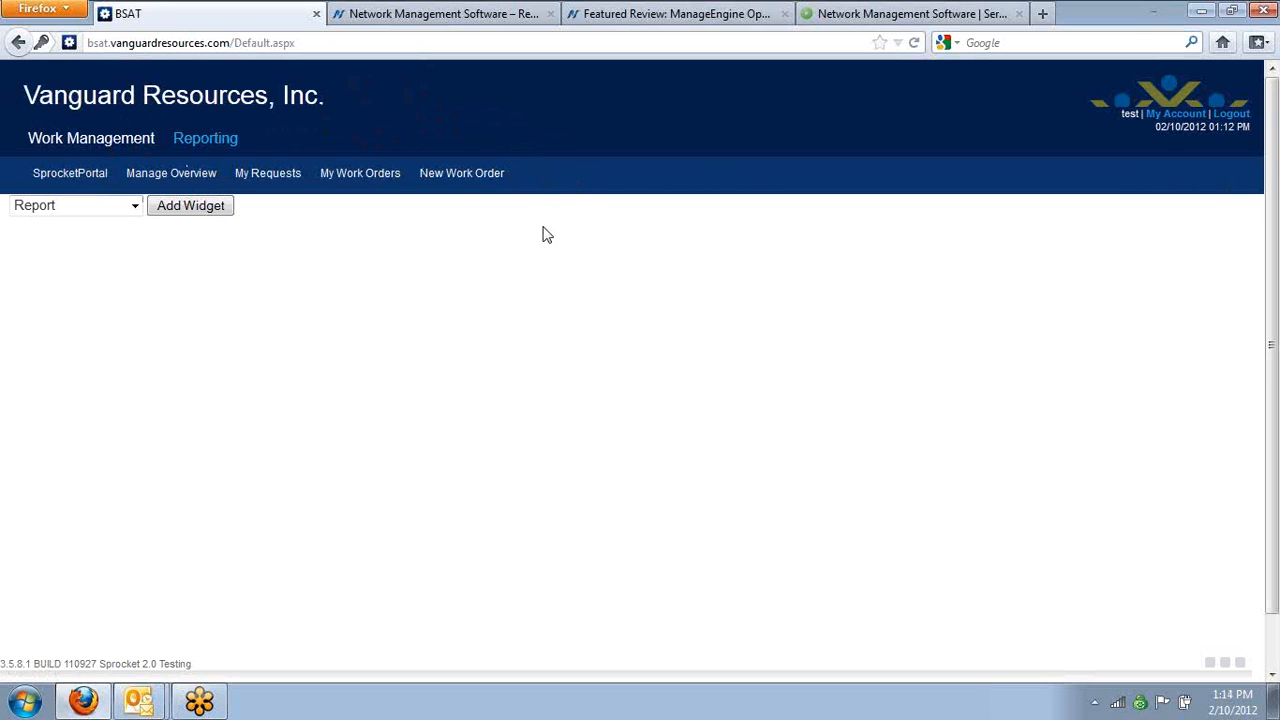
Check which screens the Reporting and Work Management consoles offer the restricted test account
{"action": "left_click", "coordinate": [222, 146]}
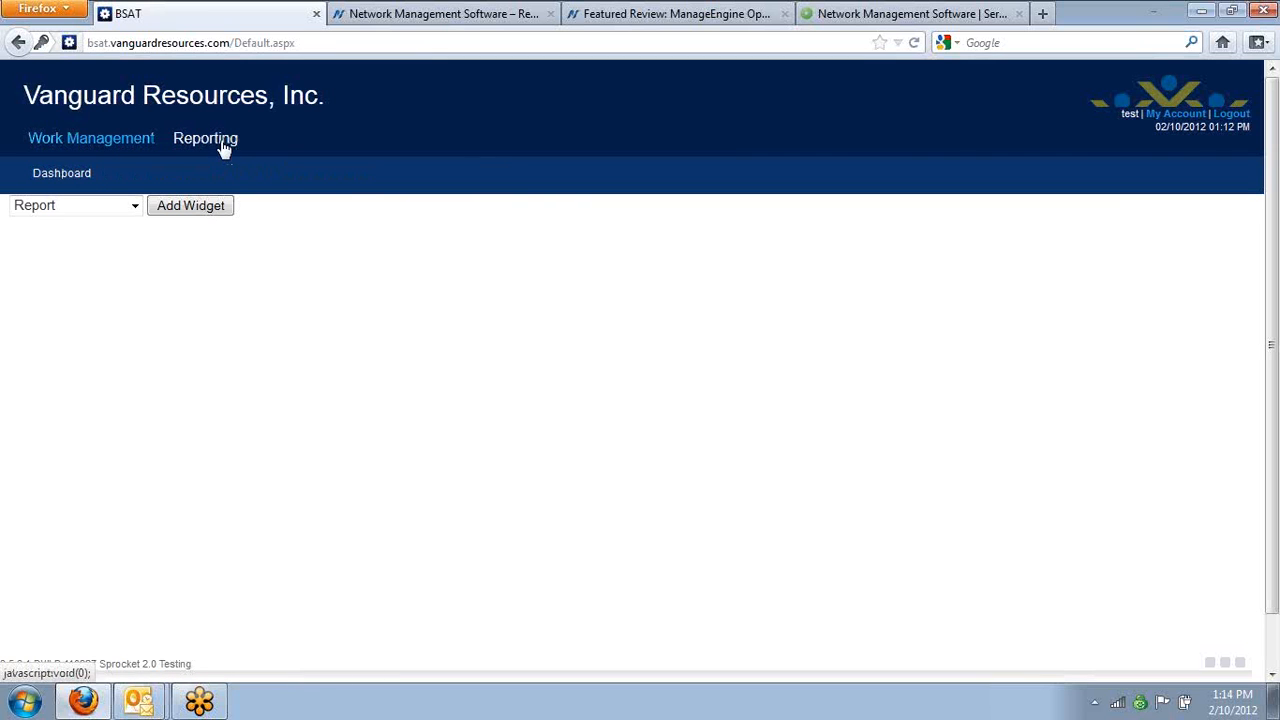
{"action": "left_click", "coordinate": [88, 148]}
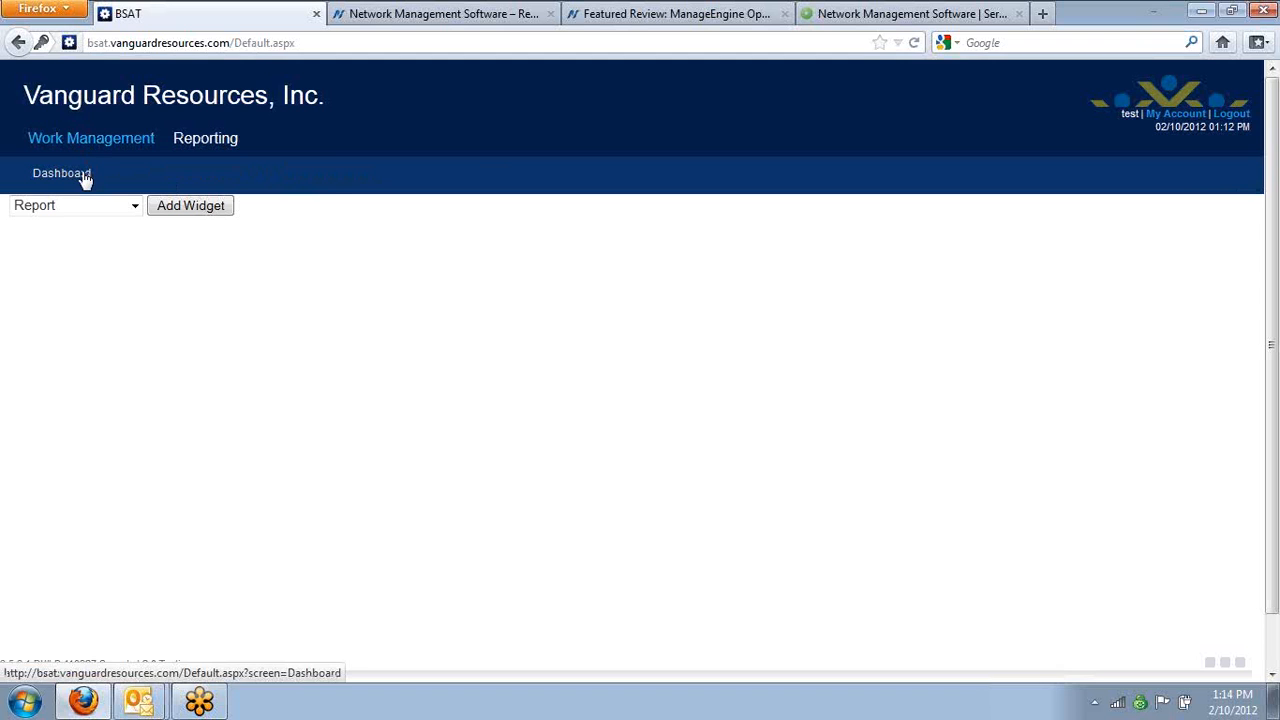
{"action": "left_click", "coordinate": [108, 148]}
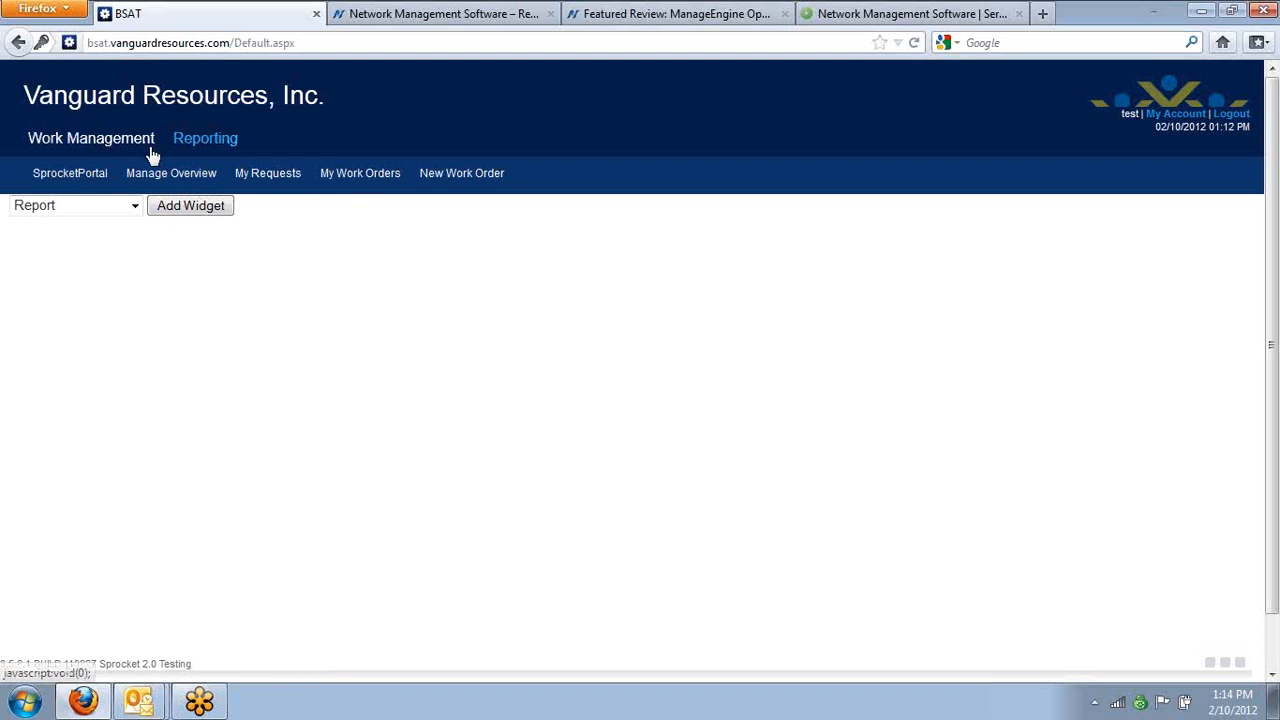
Start a new work order with request type Work Order and request code LIGHT, and review the form's fields
{"action": "left_click", "coordinate": [458, 175]}
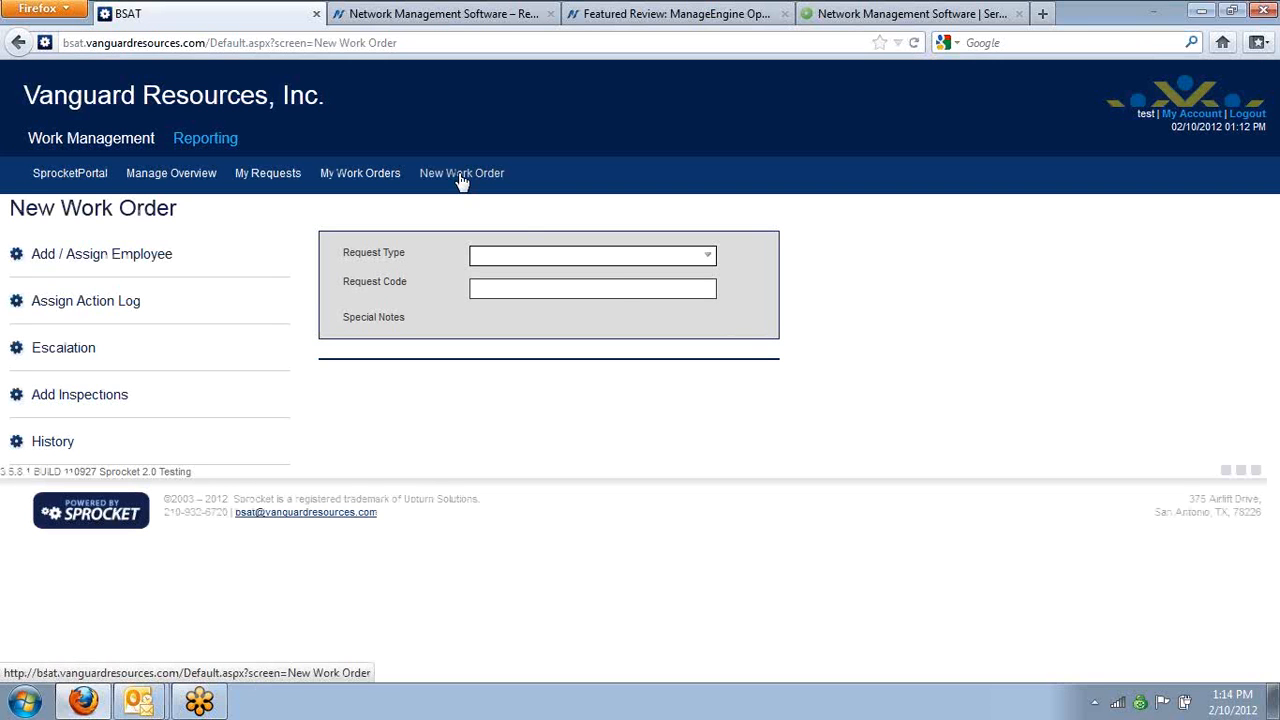
{"action": "left_click", "coordinate": [619, 262]}
{"action": "left_click", "coordinate": [614, 286]}
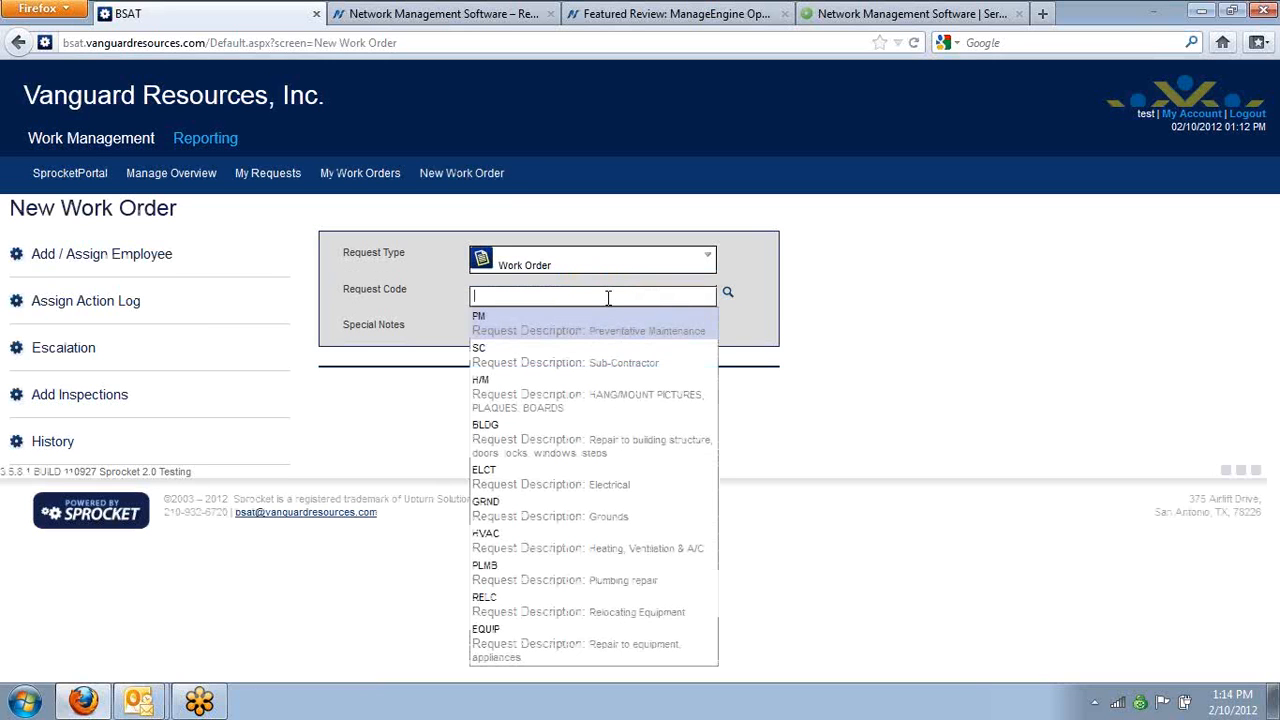
{"action": "type", "text": "li"}
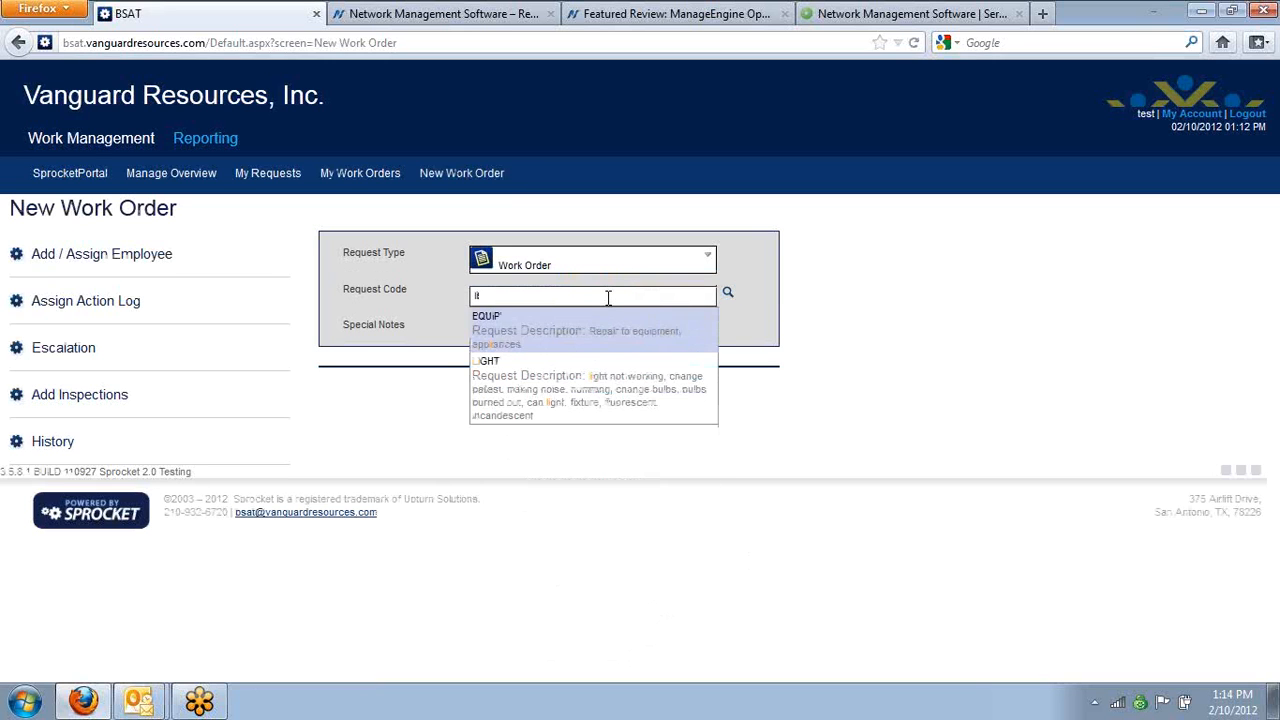
{"action": "left_click", "coordinate": [586, 386]}
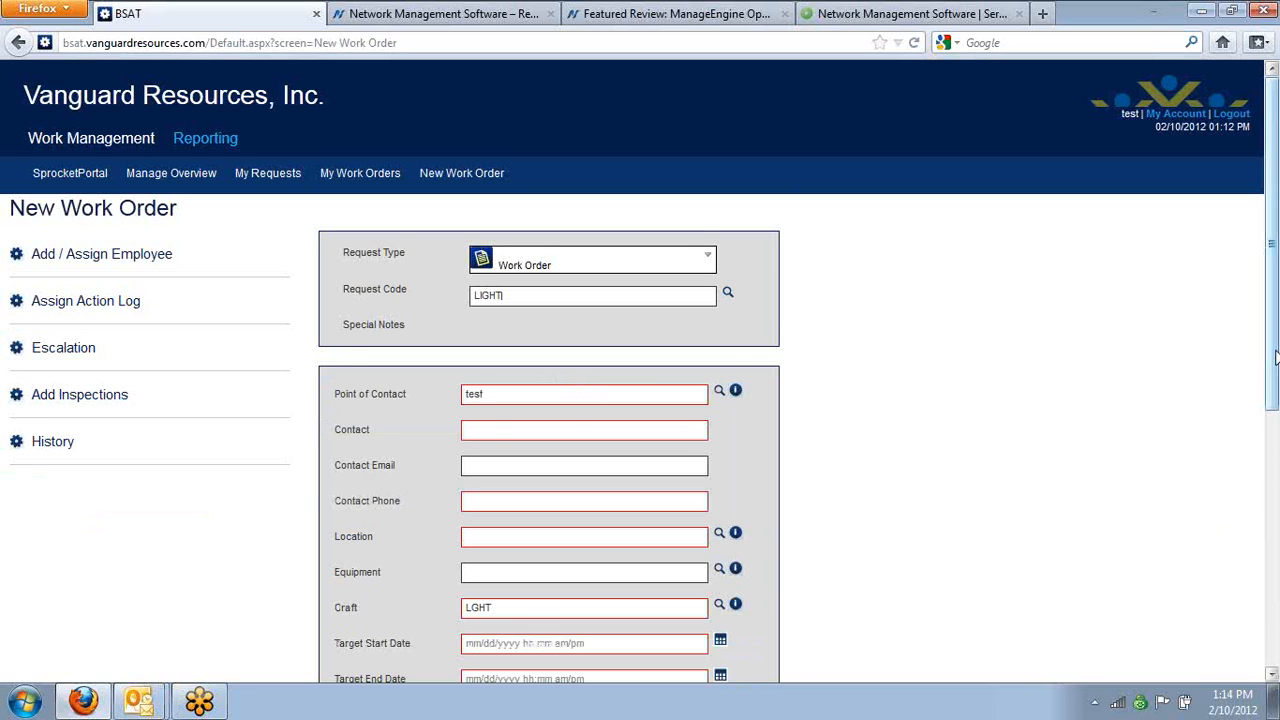
{"action": "scroll", "coordinate": [1272, 300], "scroll_direction": "down", "scroll_amount": 2}
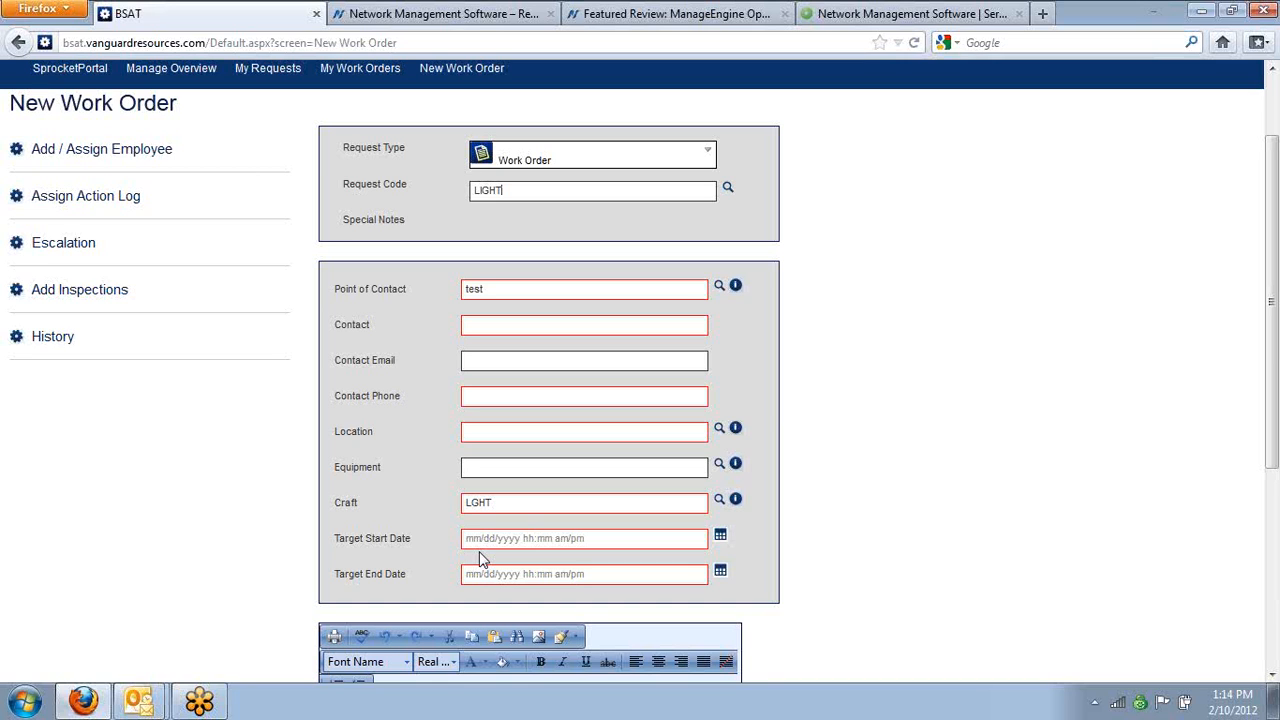
{"action": "left_click_drag", "start_coordinate": [1268, 286], "coordinate": [1268, 228]}
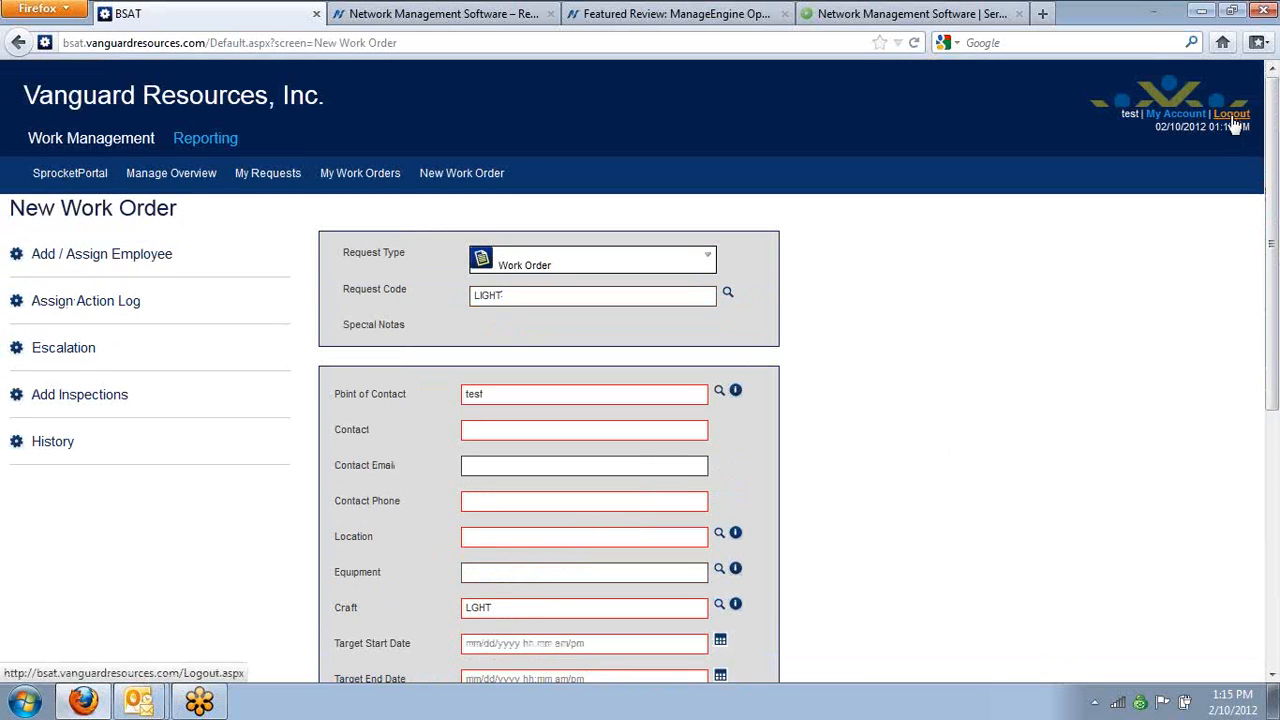
Log out of the test account and log in again with the administrator's user name and account password, without saving the password
{"action": "left_click", "coordinate": [1233, 117]}
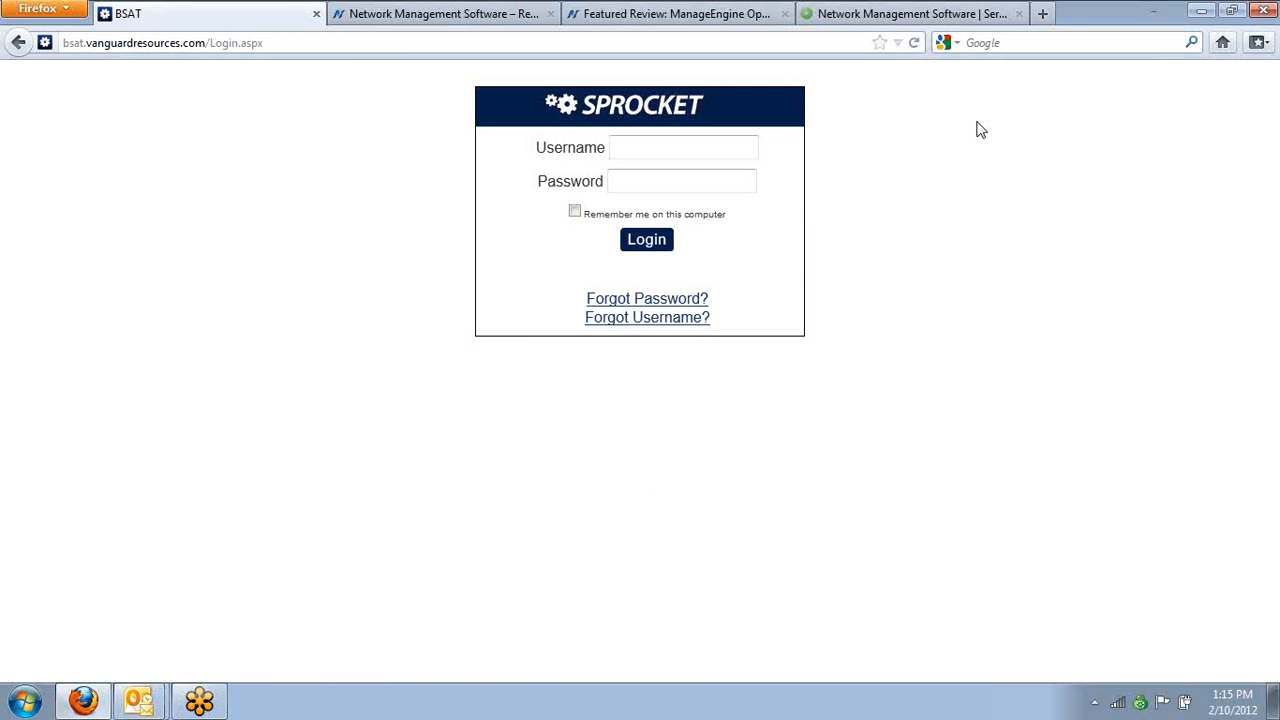
{"action": "key", "text": "Tab"}
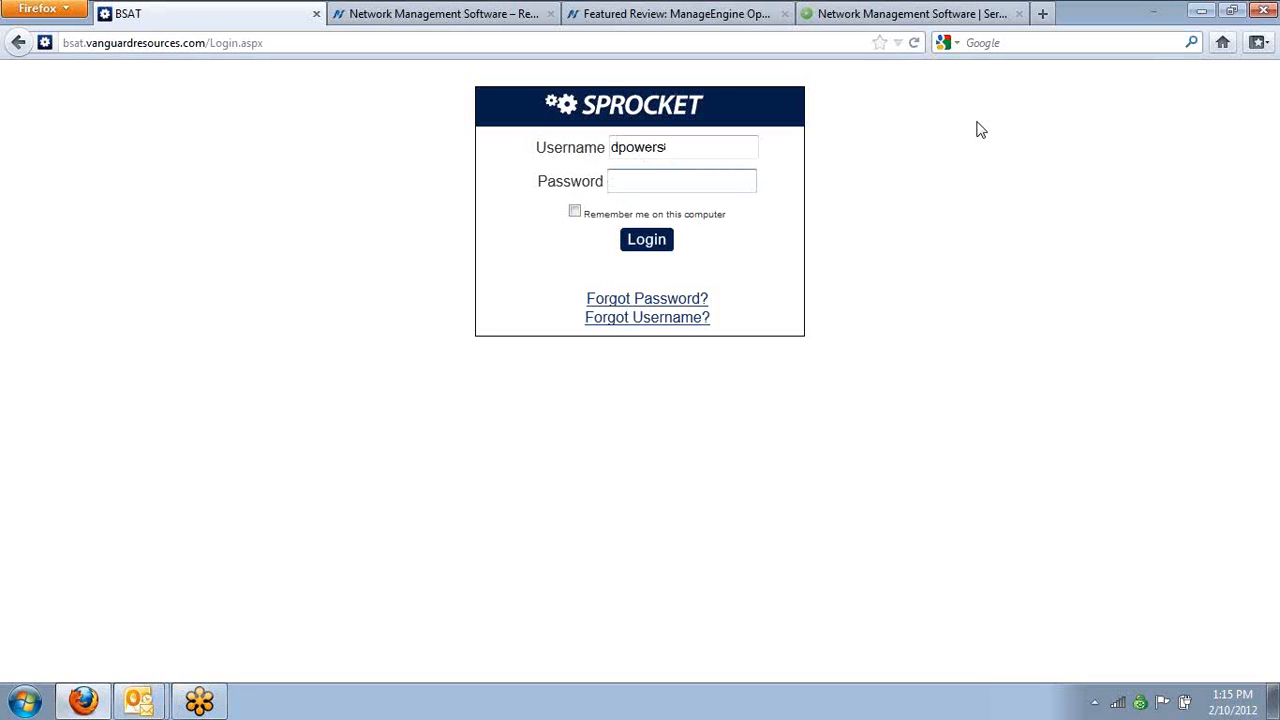
{"action": "type", "text": "••••••"}
{"action": "key", "text": "Return"}
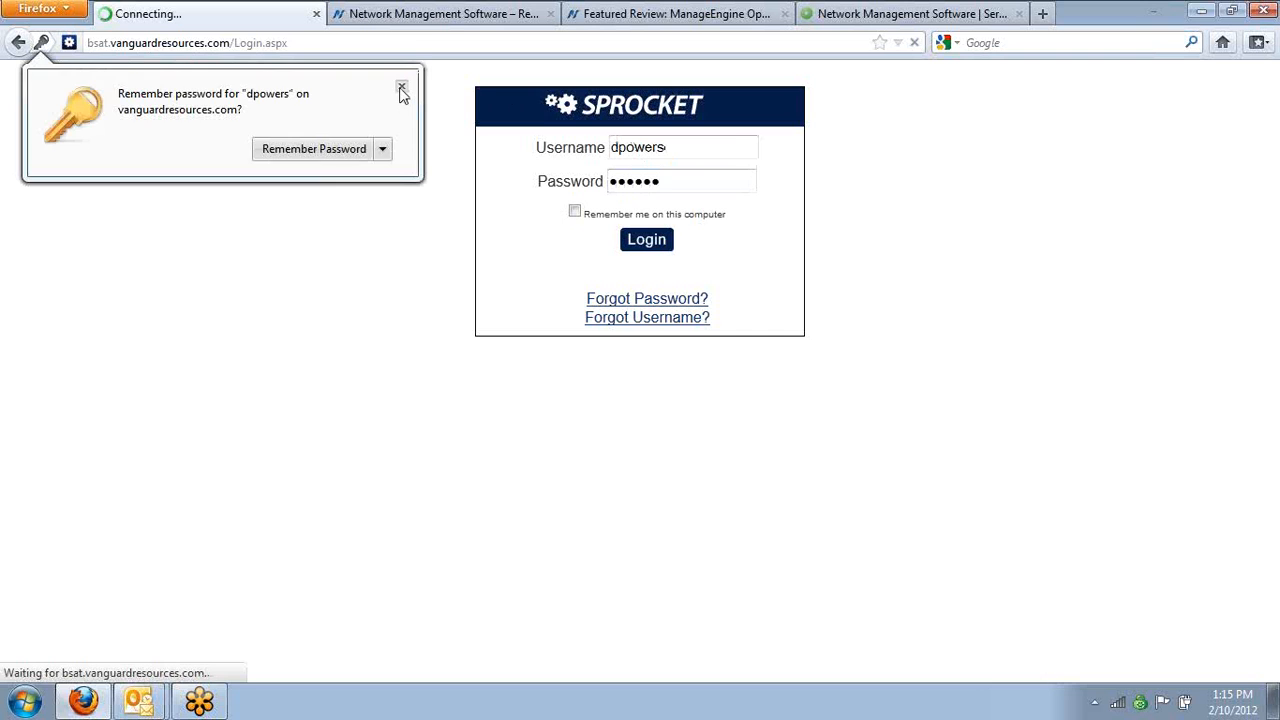
{"action": "left_click", "coordinate": [401, 90]}
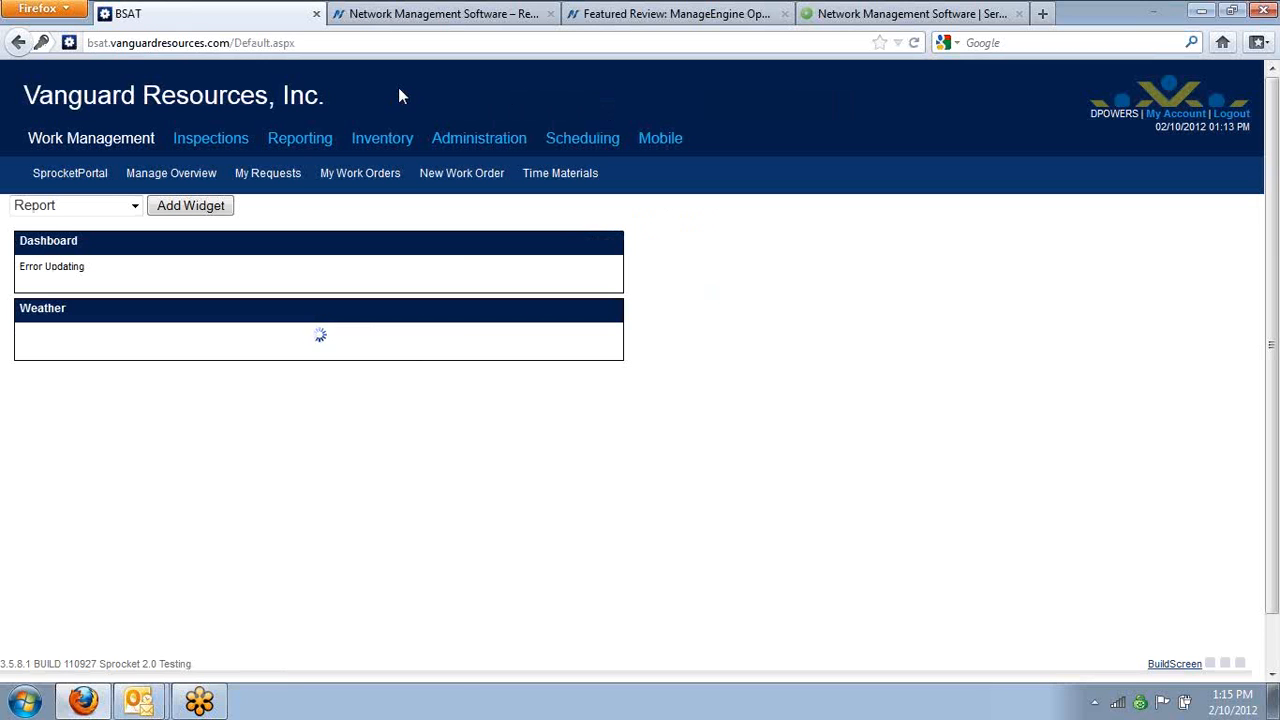
Open the Groups screen from the Administration console's security settings
{"action": "left_click", "coordinate": [585, 145]}
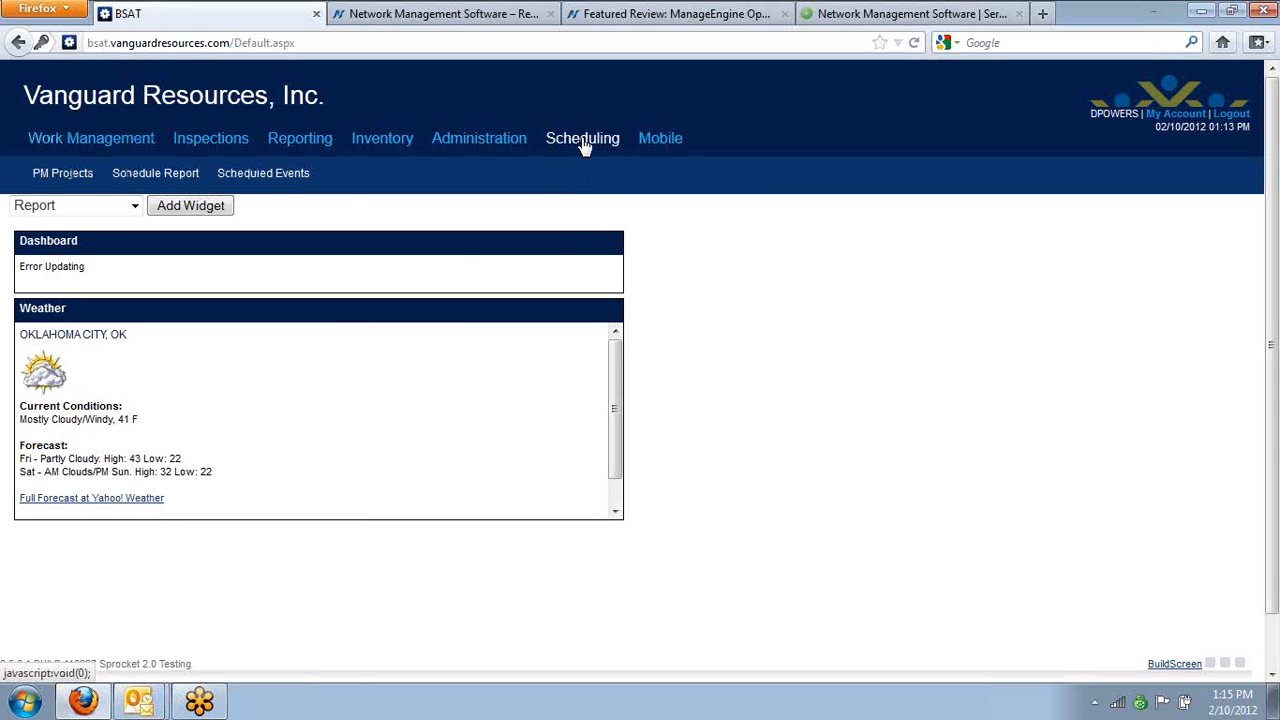
{"action": "left_click", "coordinate": [505, 143]}
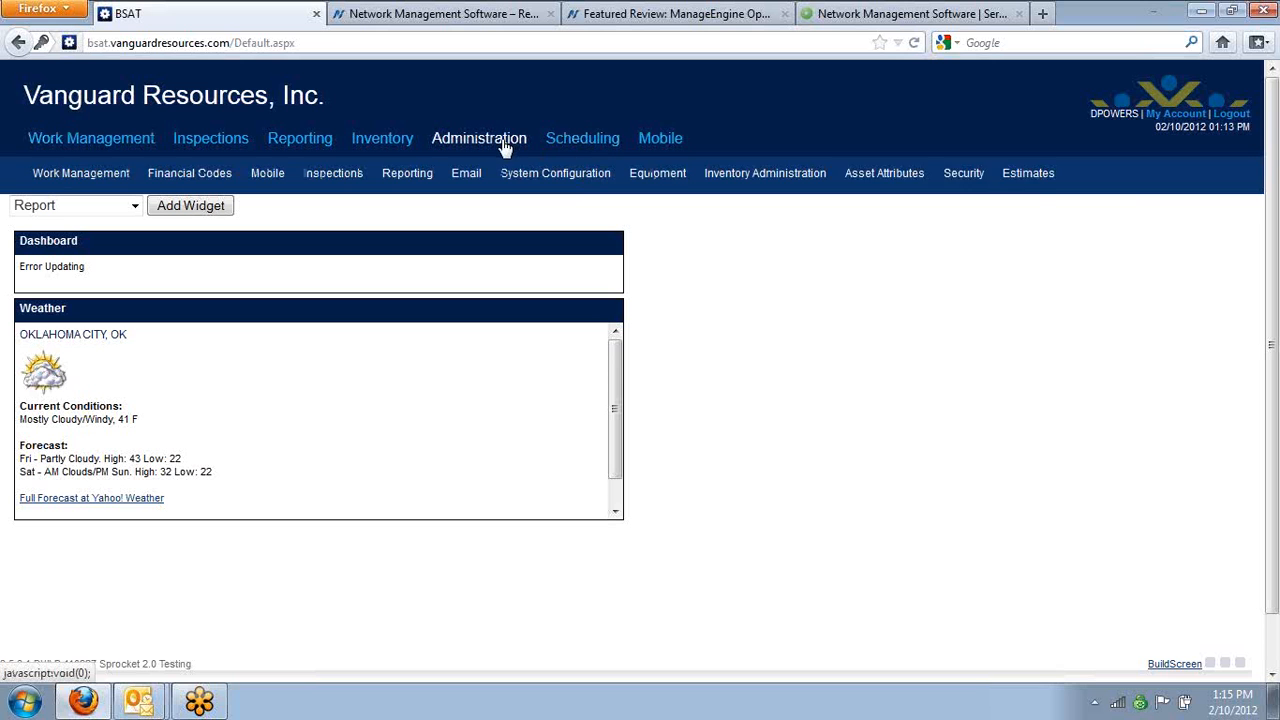
{"action": "mouse_move", "coordinate": [1006, 186]}
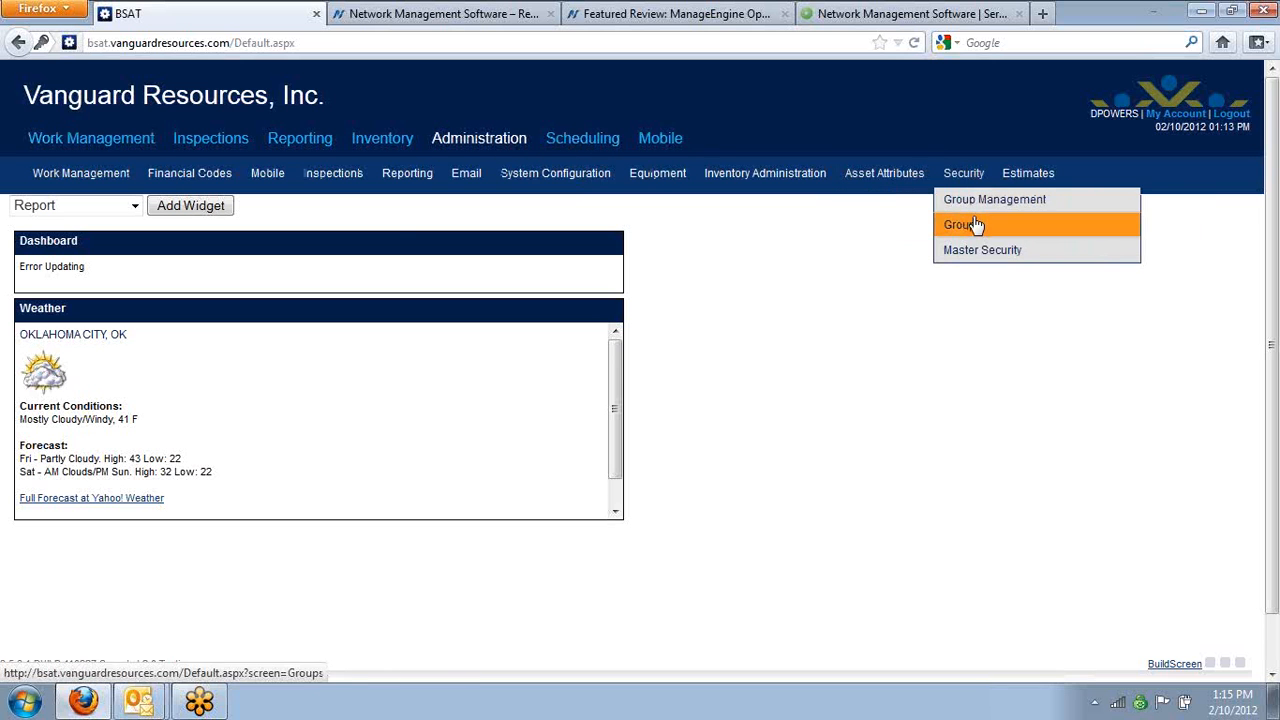
{"action": "left_click", "coordinate": [968, 224]}
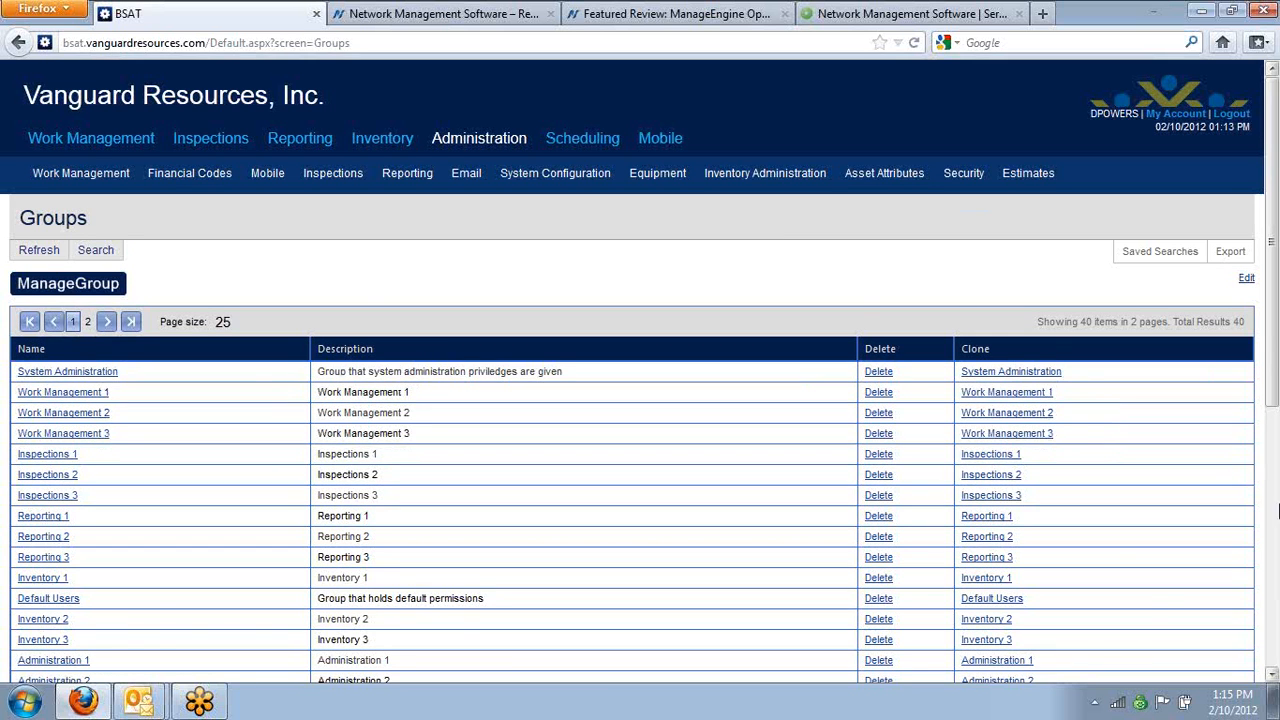
Show page 2 of the groups list and examine the Emergency Email list and Urgent Email list groups
{"action": "left_click", "coordinate": [1275, 510]}
{"action": "left_click_drag", "start_coordinate": [1275, 508], "coordinate": [1275, 458]}
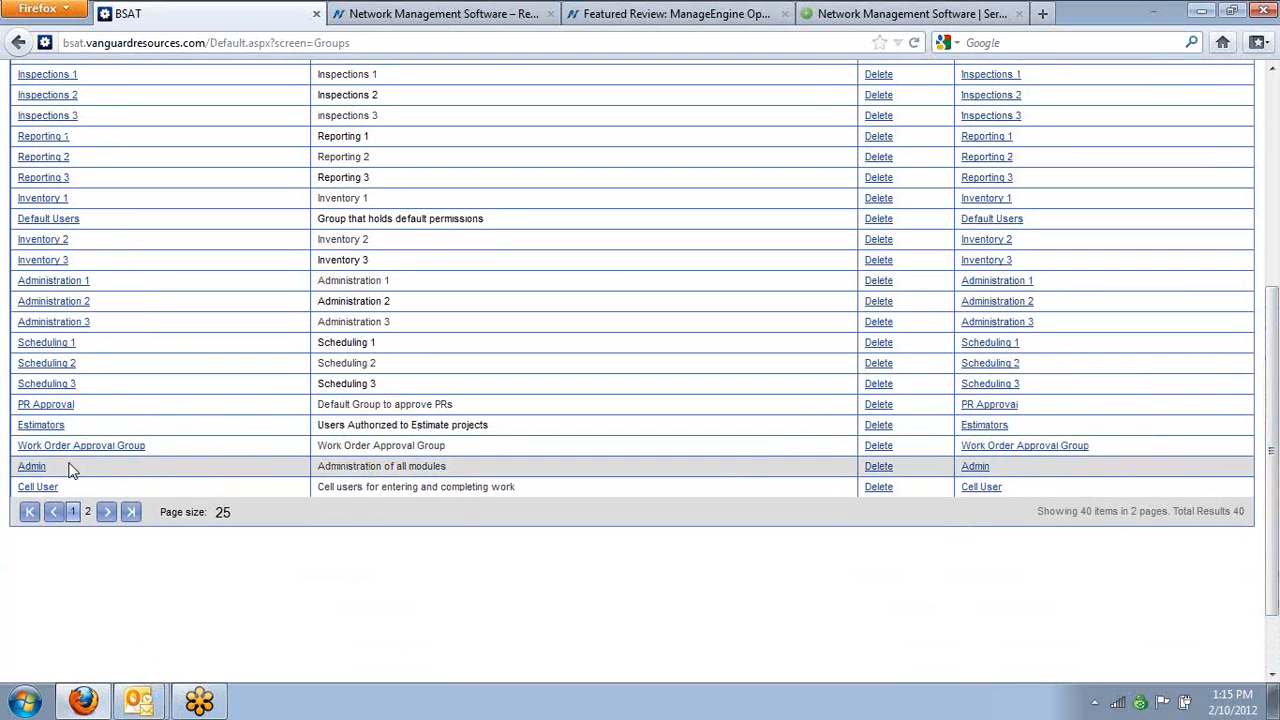
{"action": "left_click", "coordinate": [87, 512]}
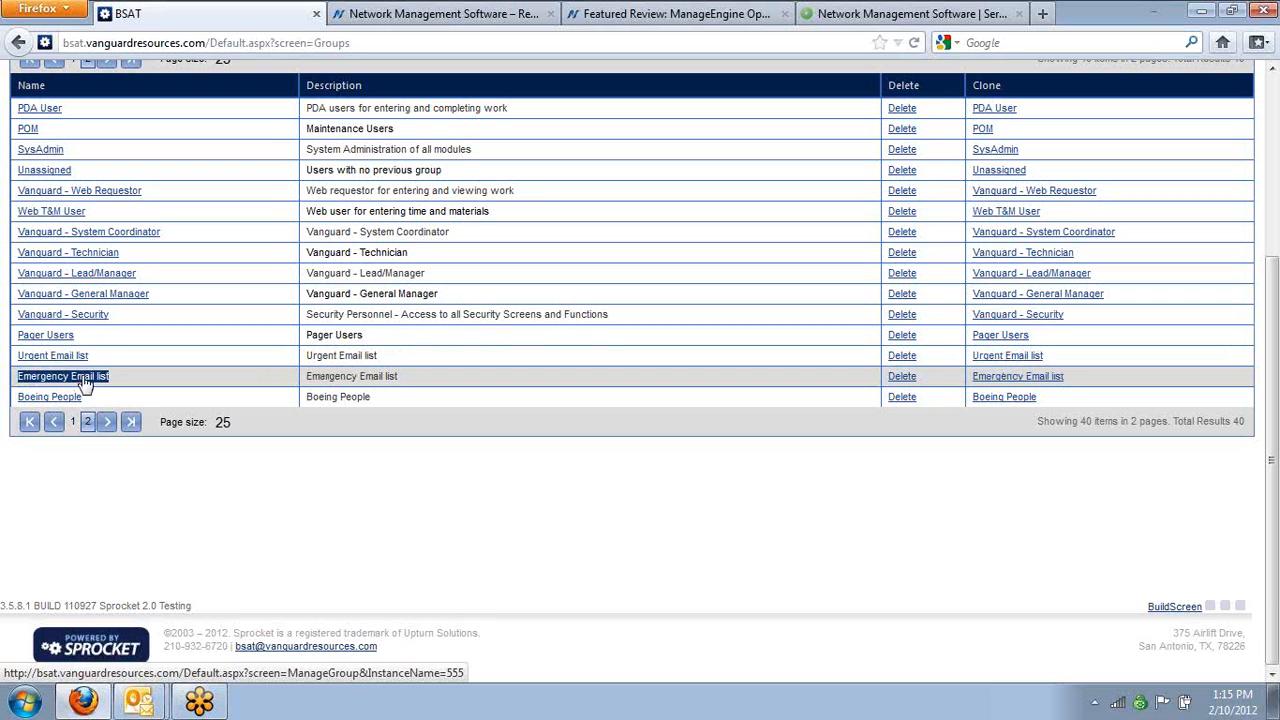
{"action": "left_click_drag", "start_coordinate": [116, 376], "coordinate": [105, 375]}
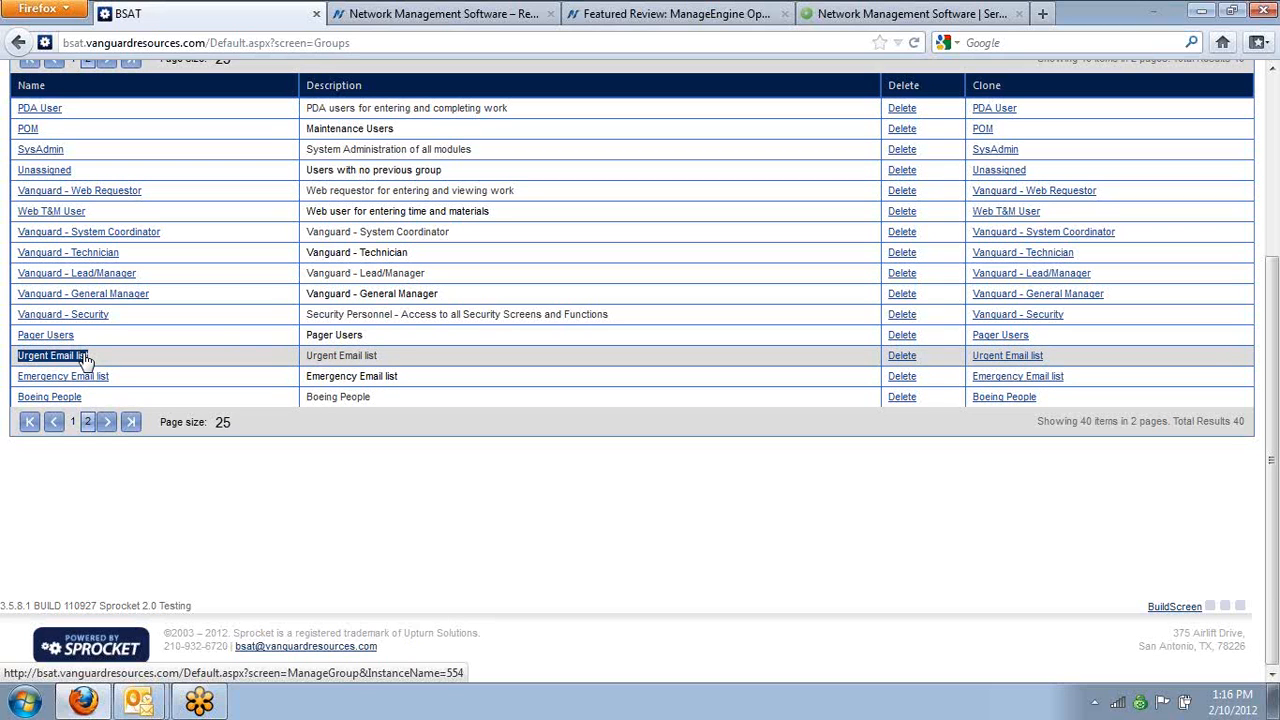
{"action": "left_click", "coordinate": [152, 554]}
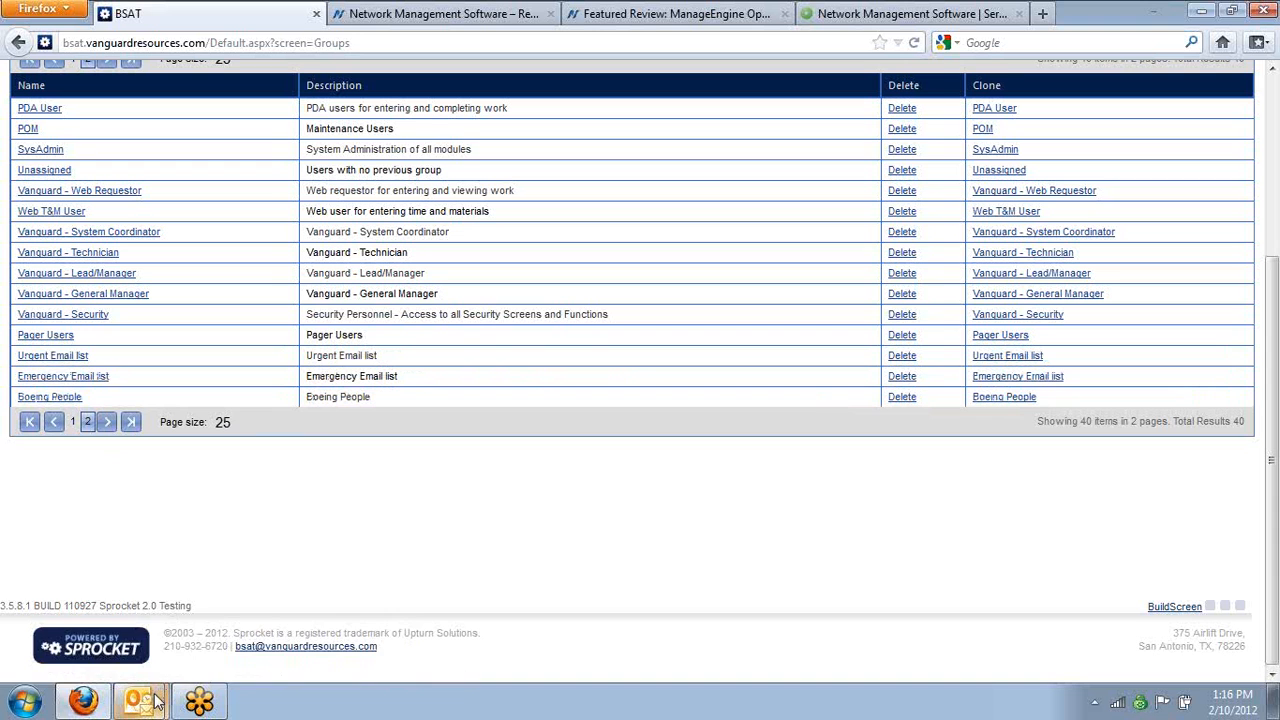
Switch to Outlook and search the mail inbox for "bsat"
{"action": "mouse_move", "coordinate": [155, 702]}
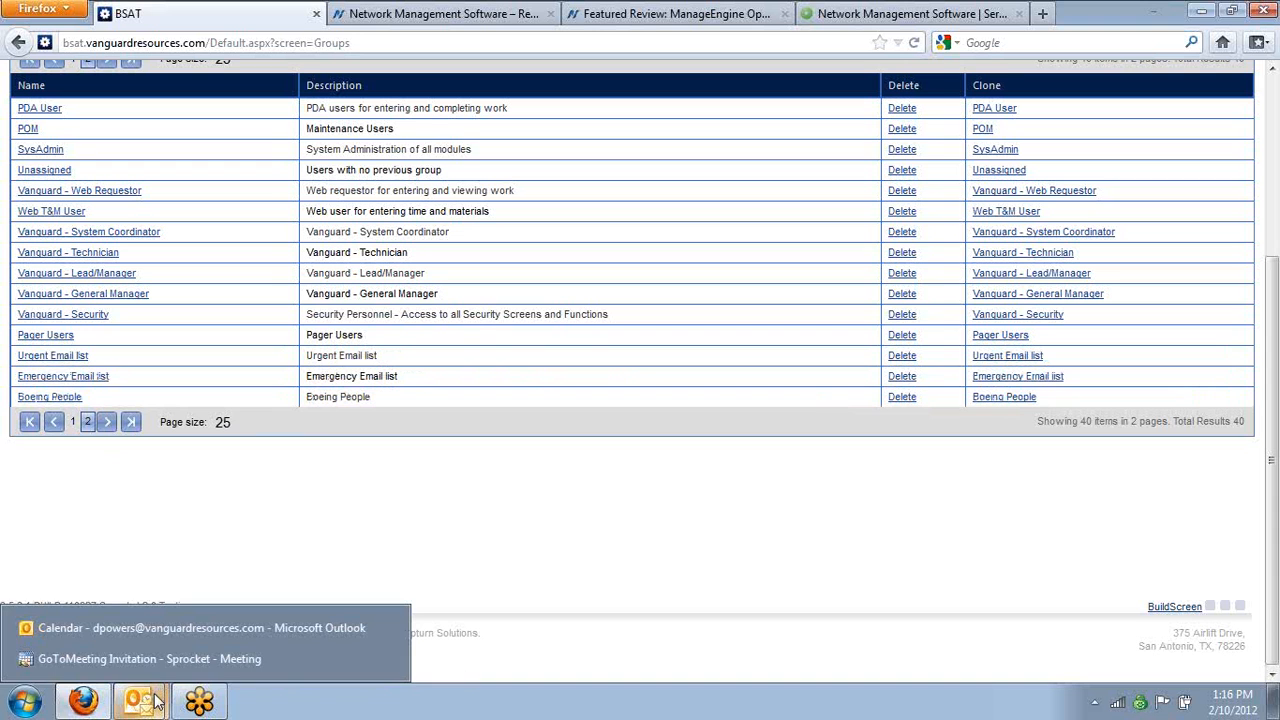
{"action": "left_click", "coordinate": [145, 628]}
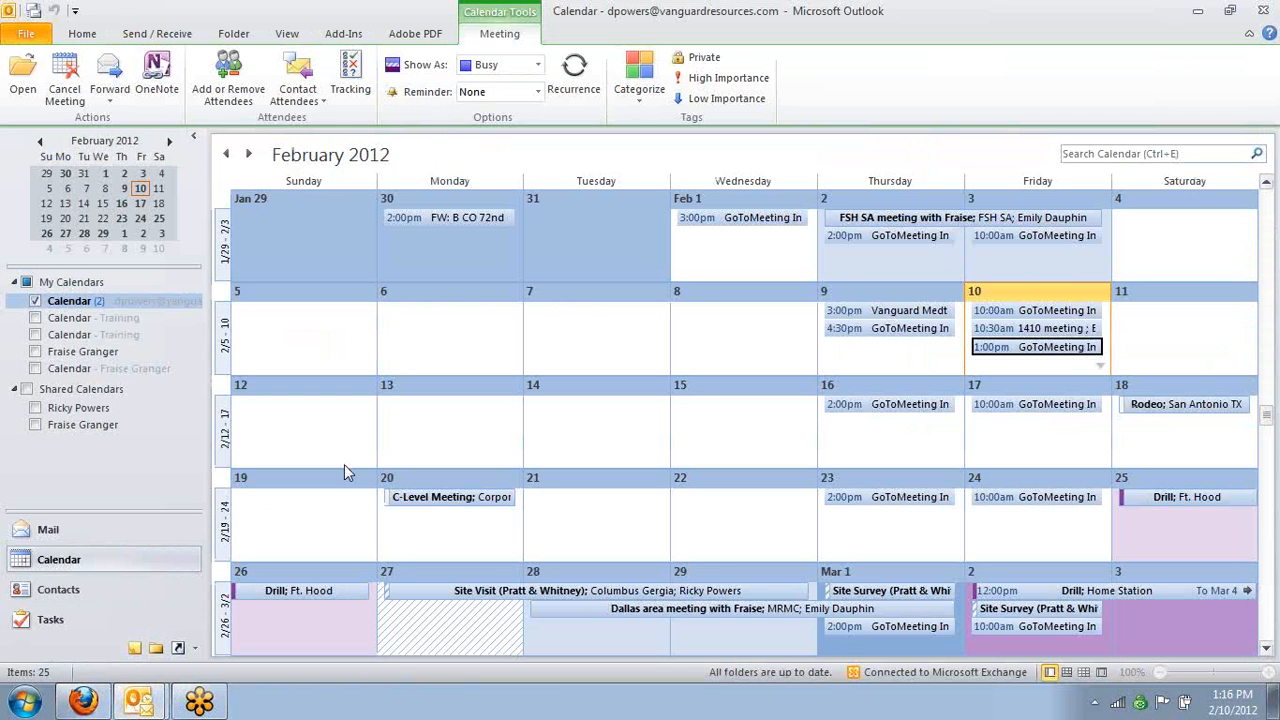
{"action": "left_click", "coordinate": [102, 537]}
{"action": "left_click", "coordinate": [310, 148]}
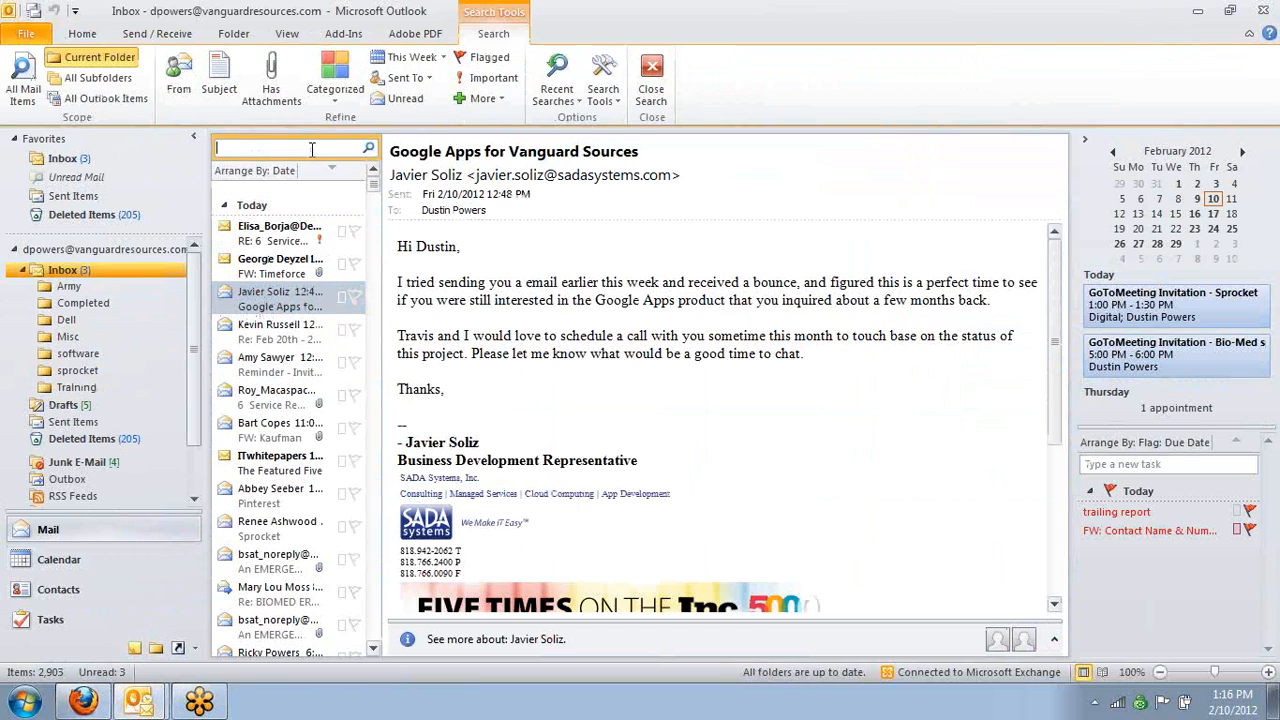
{"action": "type", "text": "bsat"}
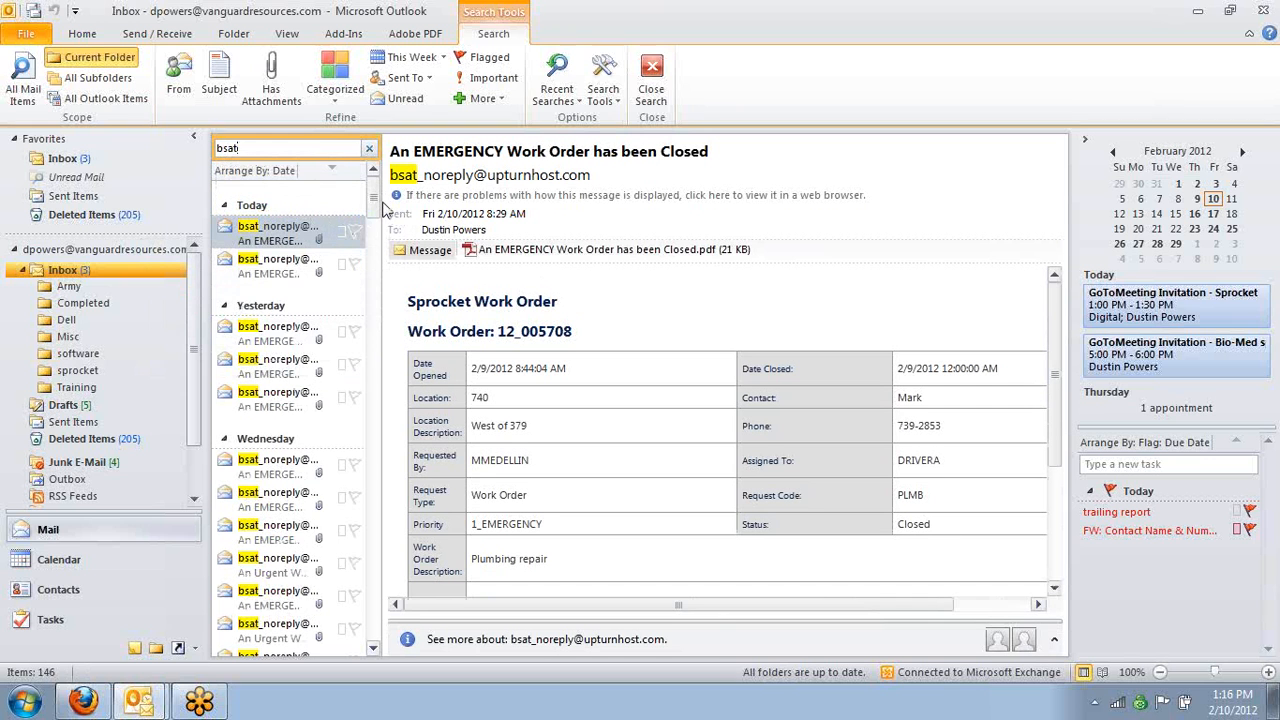
Widen the message list and read the closed emergency work order e-mail through to its closing remarks
{"action": "left_click_drag", "start_coordinate": [382, 210], "coordinate": [562, 233]}
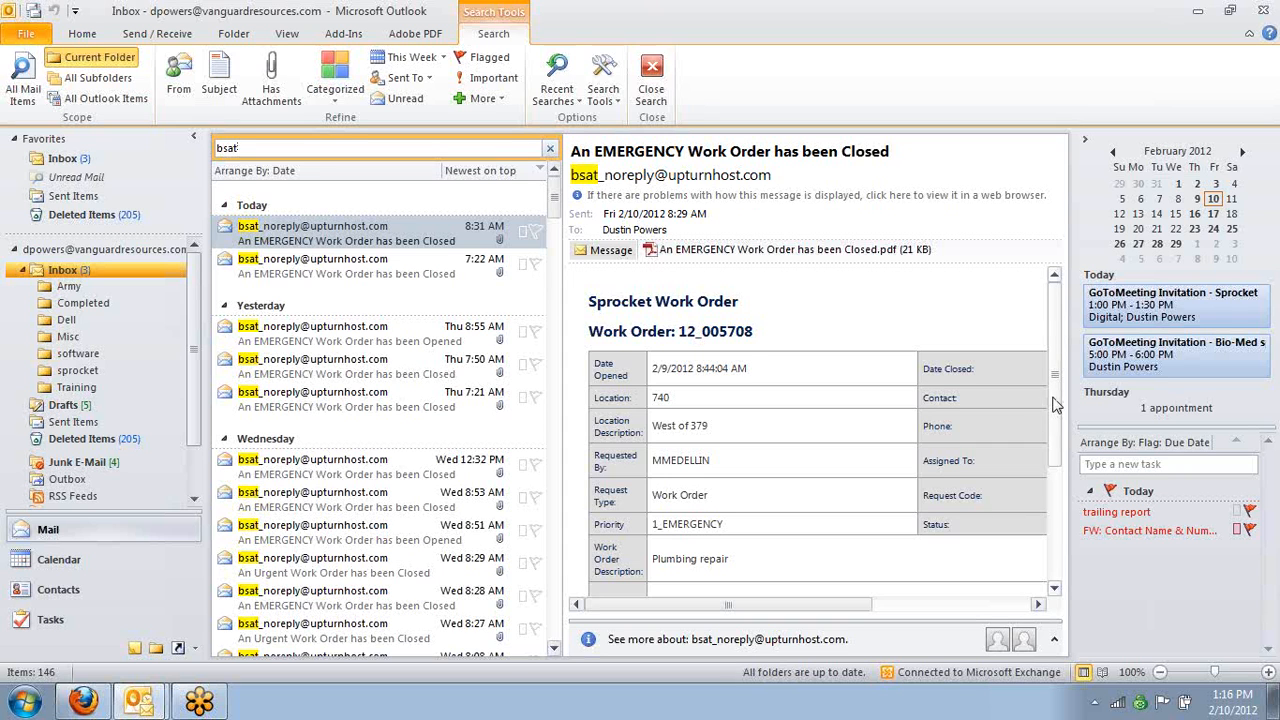
{"action": "left_click_drag", "start_coordinate": [1055, 403], "coordinate": [1046, 470]}
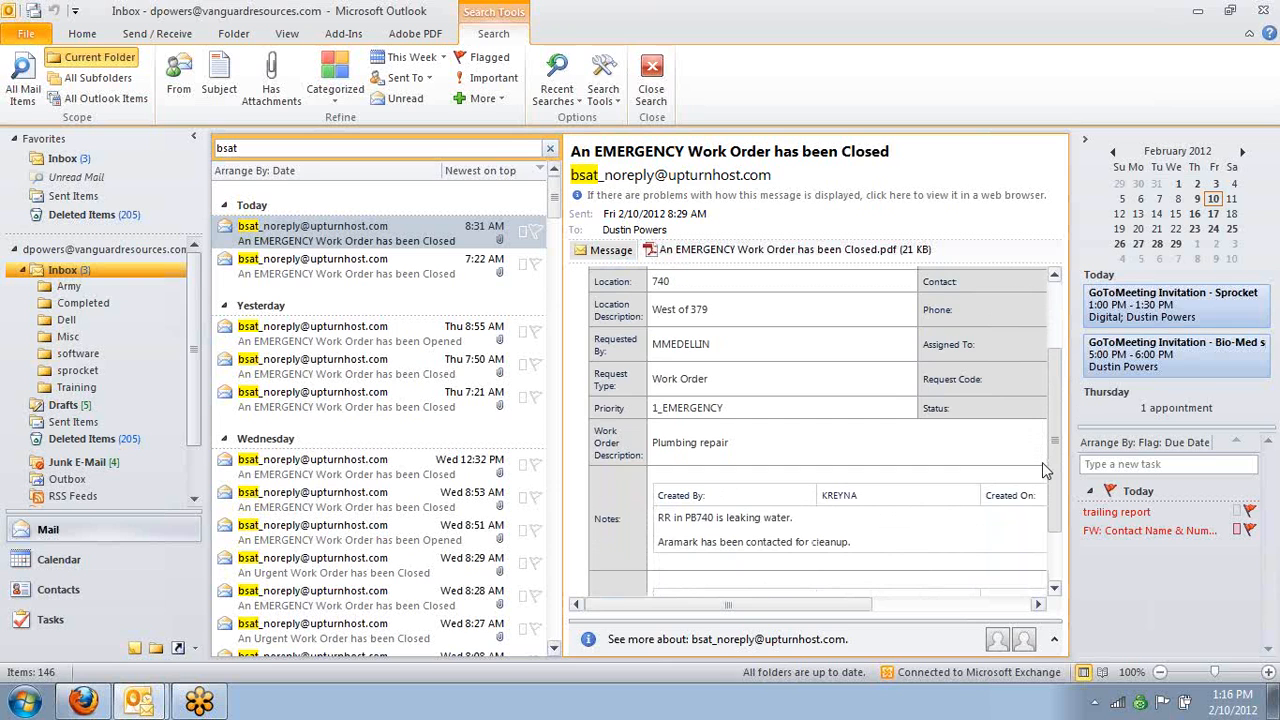
{"action": "left_click_drag", "start_coordinate": [1045, 470], "coordinate": [1046, 530]}
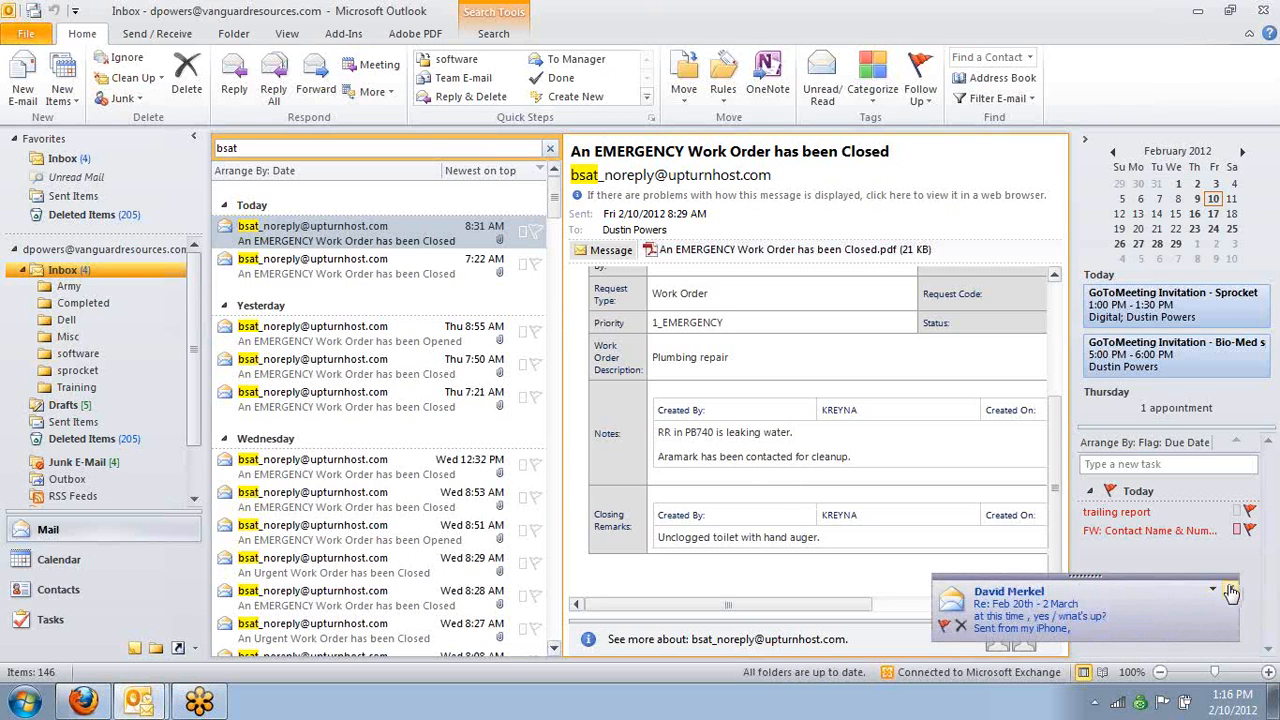
Dismiss the new mail alert and read the 7:22 AM closed emergency work order e-mail through to its closing remarks
{"action": "left_click", "coordinate": [1231, 591]}
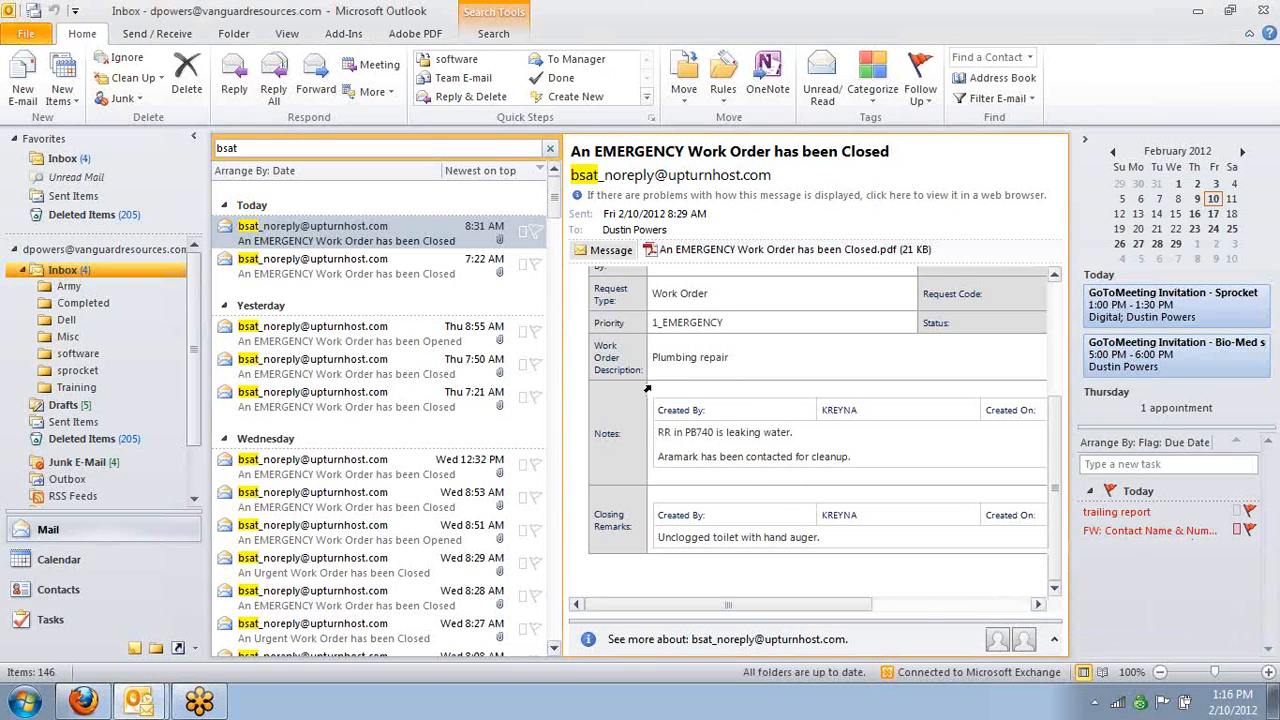
{"action": "left_click", "coordinate": [381, 266]}
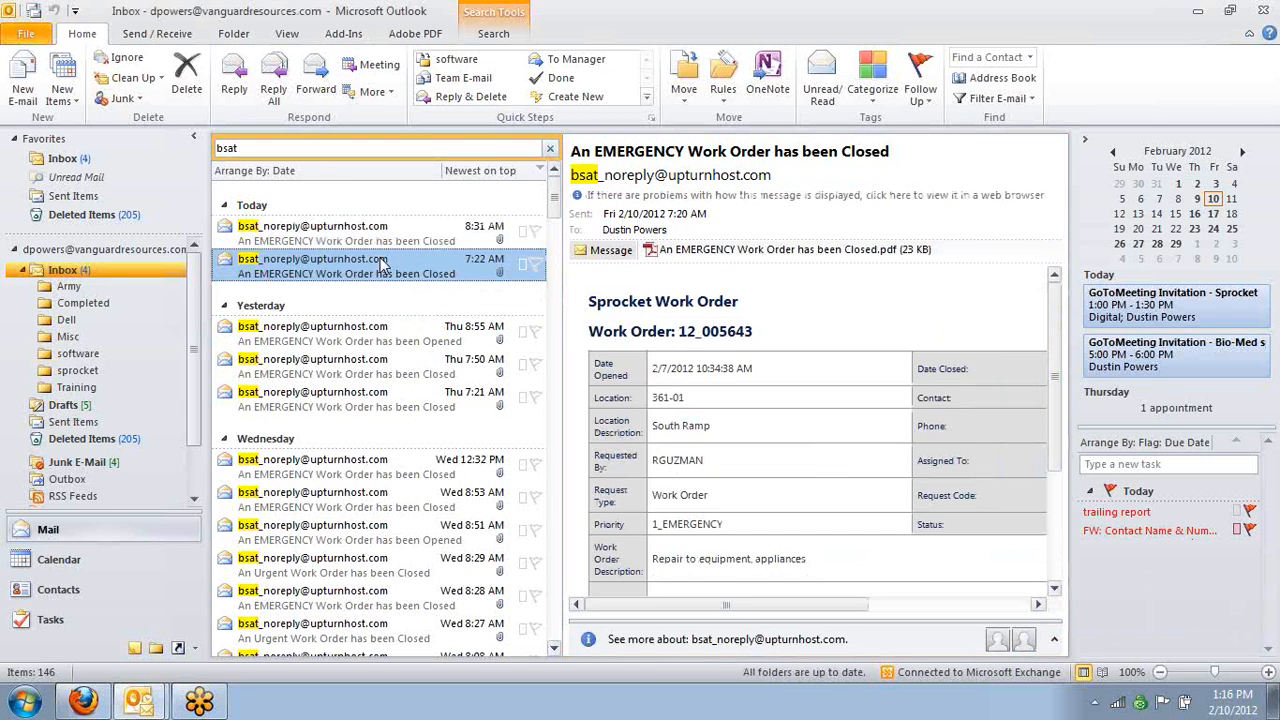
{"action": "left_click", "coordinate": [1060, 497]}
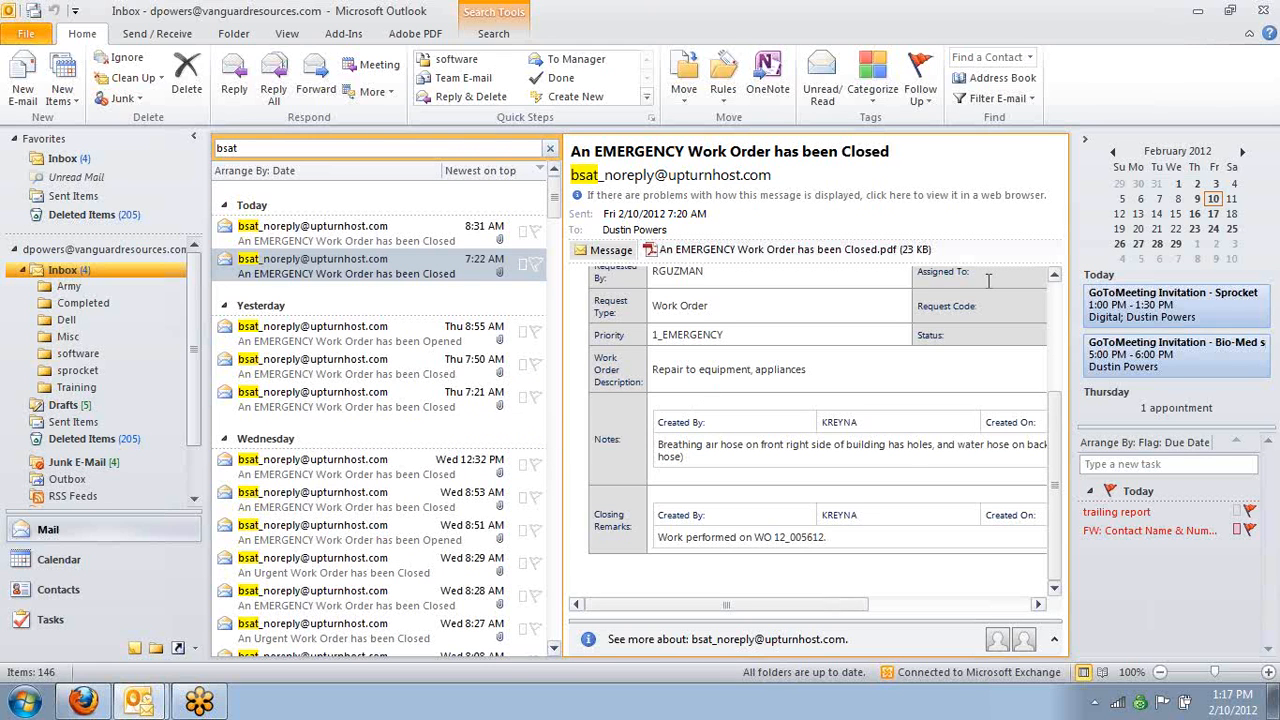
Switch back to Sprocket in Firefox and show the reports list using the Vanguard Reports saved search
{"action": "left_click", "coordinate": [1197, 11]}
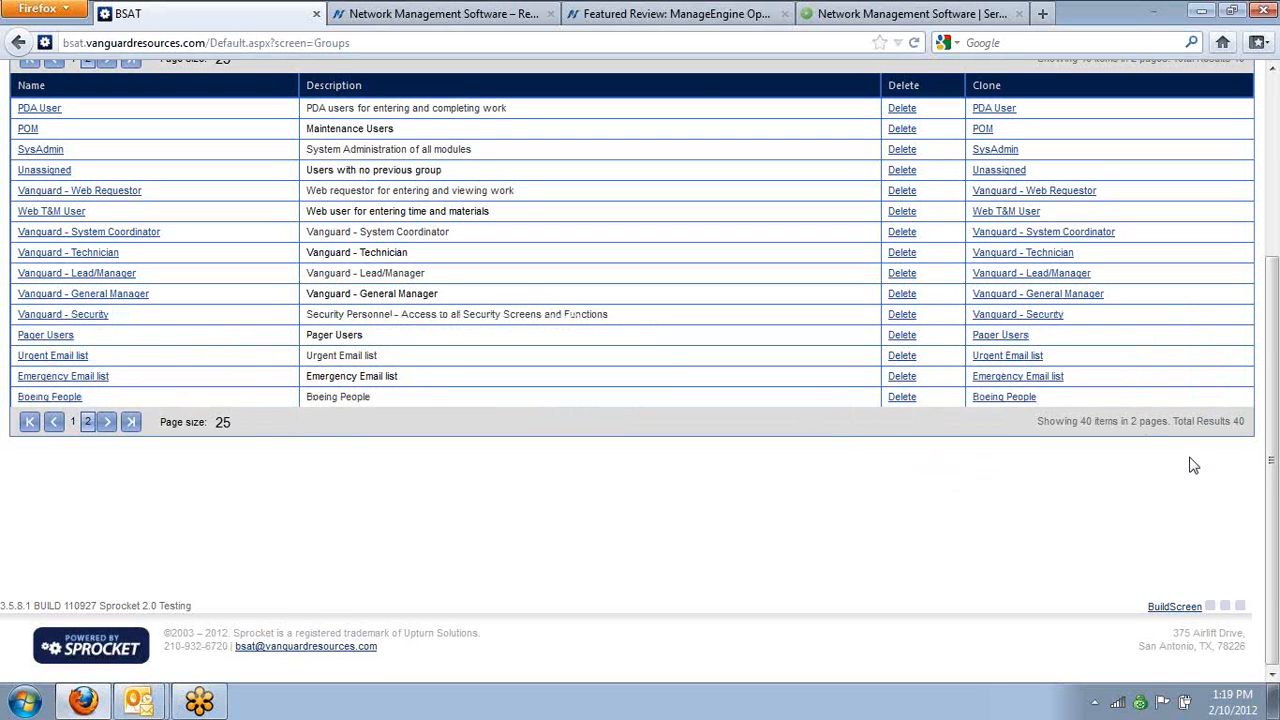
{"action": "left_click_drag", "start_coordinate": [1273, 455], "coordinate": [1268, 332]}
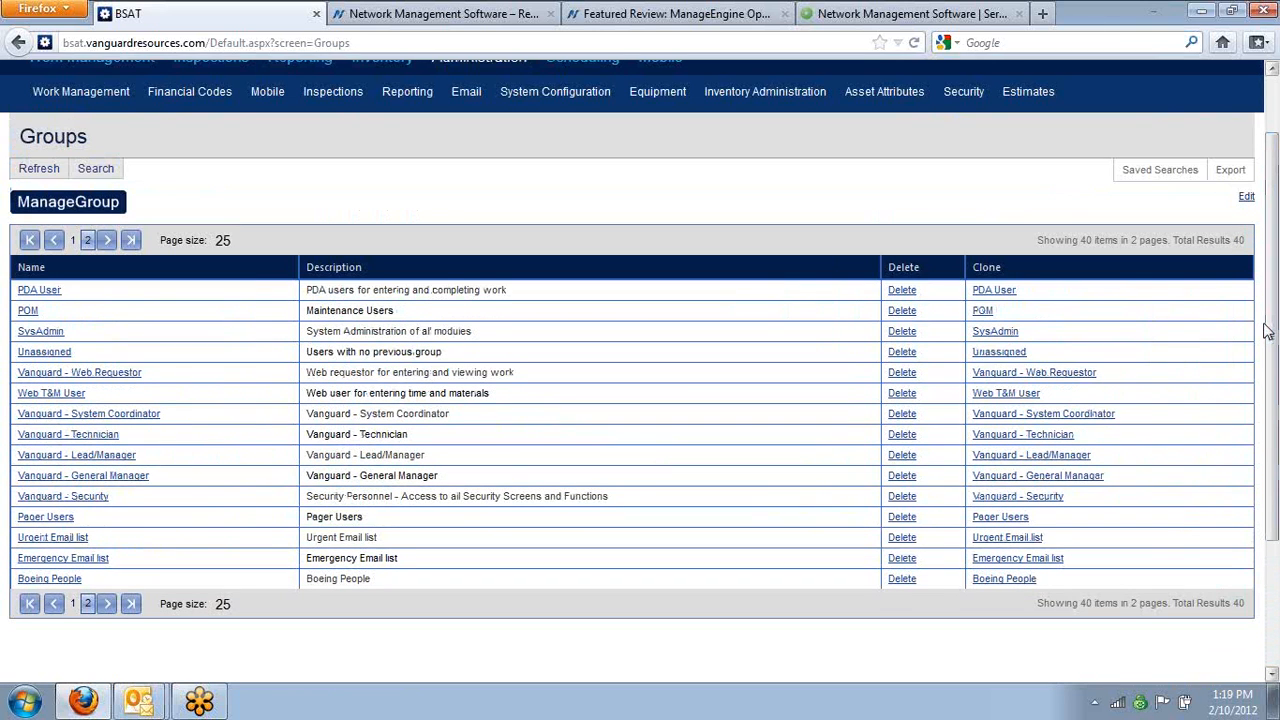
{"action": "left_click_drag", "start_coordinate": [1272, 332], "coordinate": [1268, 250]}
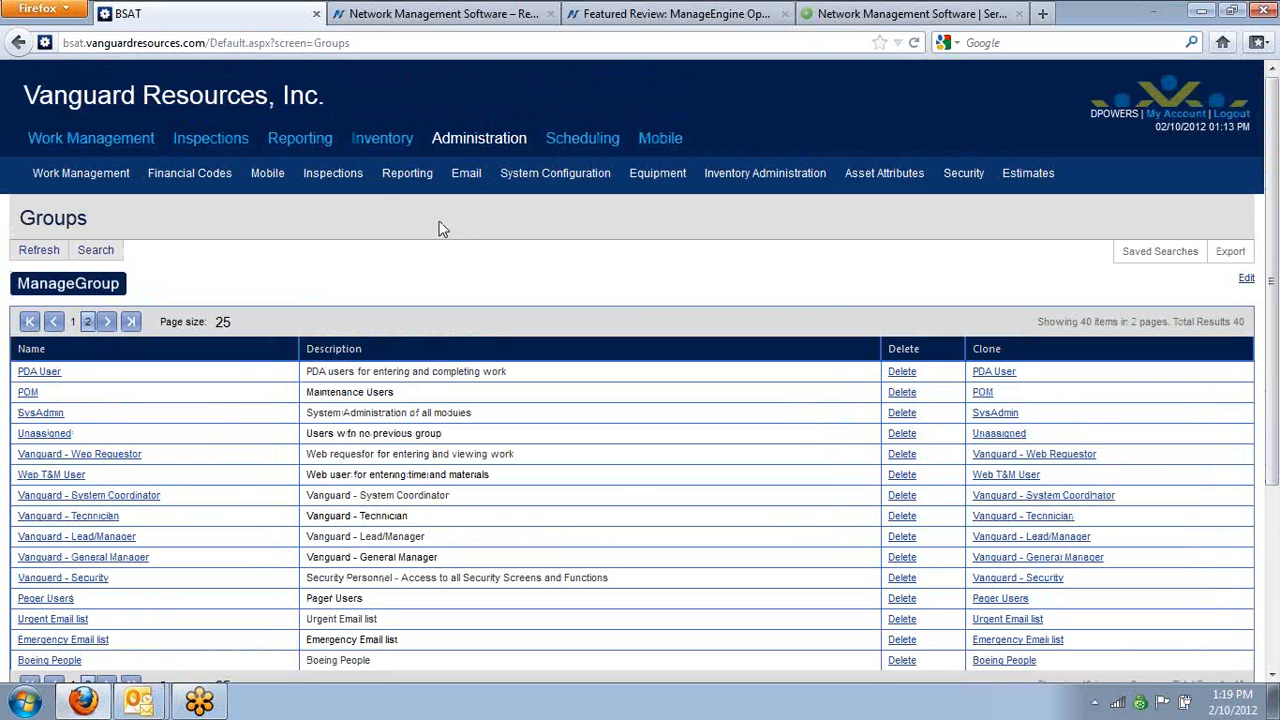
{"action": "left_click", "coordinate": [303, 140]}
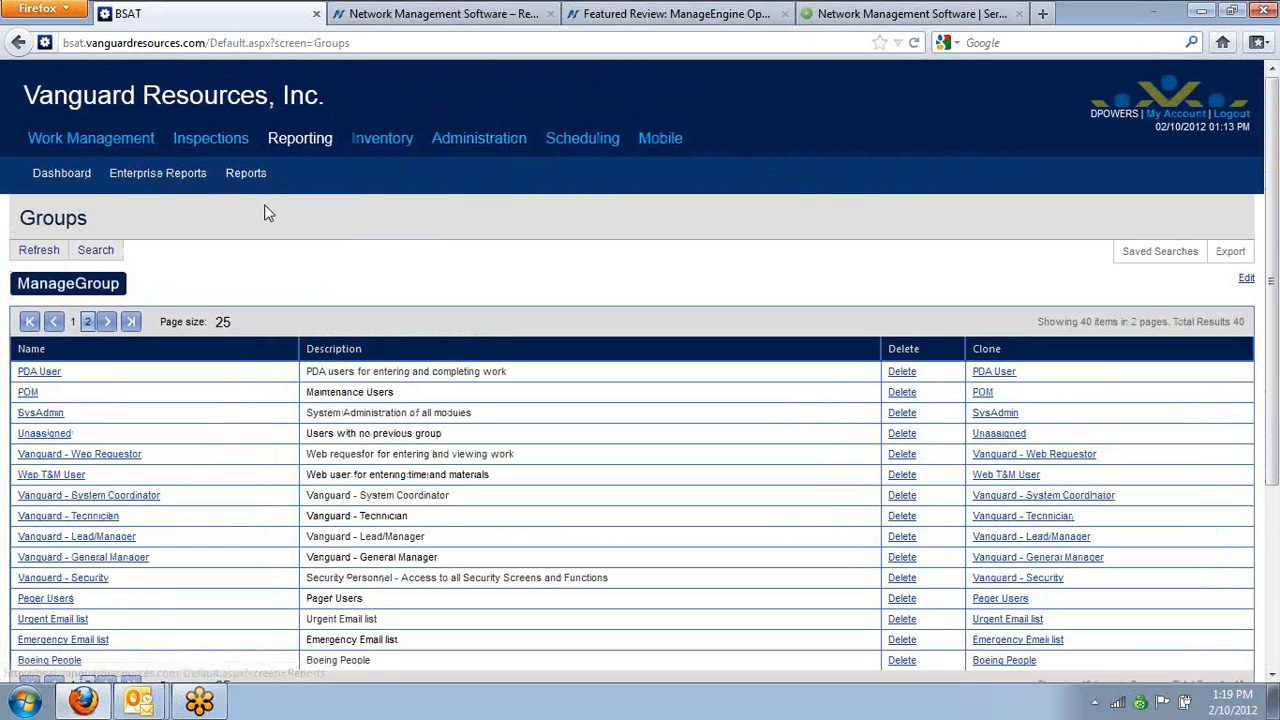
{"action": "left_click", "coordinate": [247, 173]}
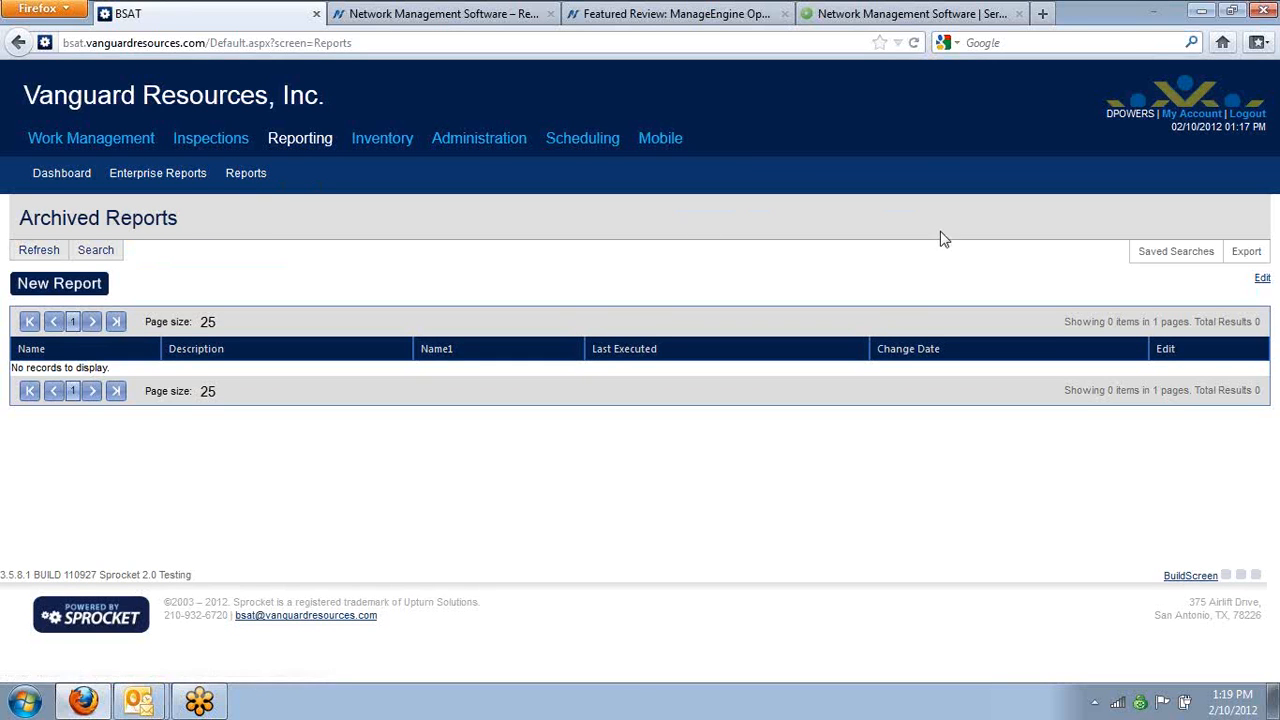
{"action": "left_click", "coordinate": [1168, 256]}
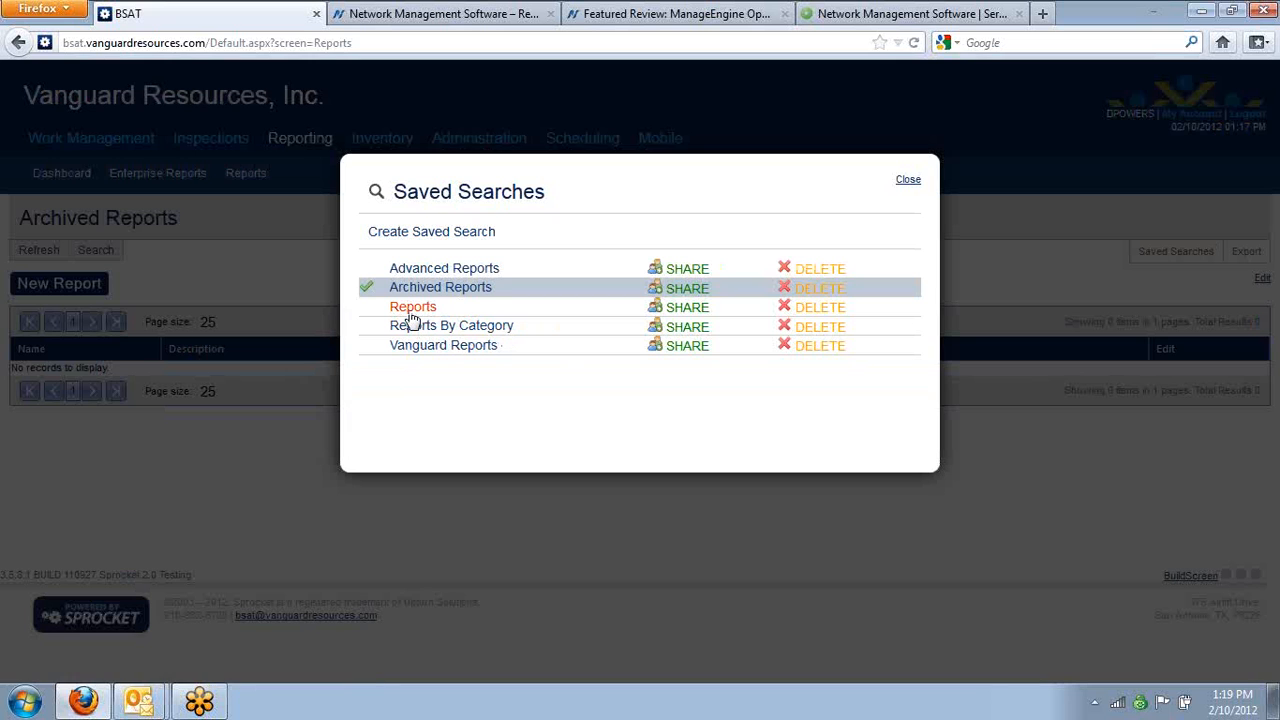
{"action": "left_click", "coordinate": [418, 345]}
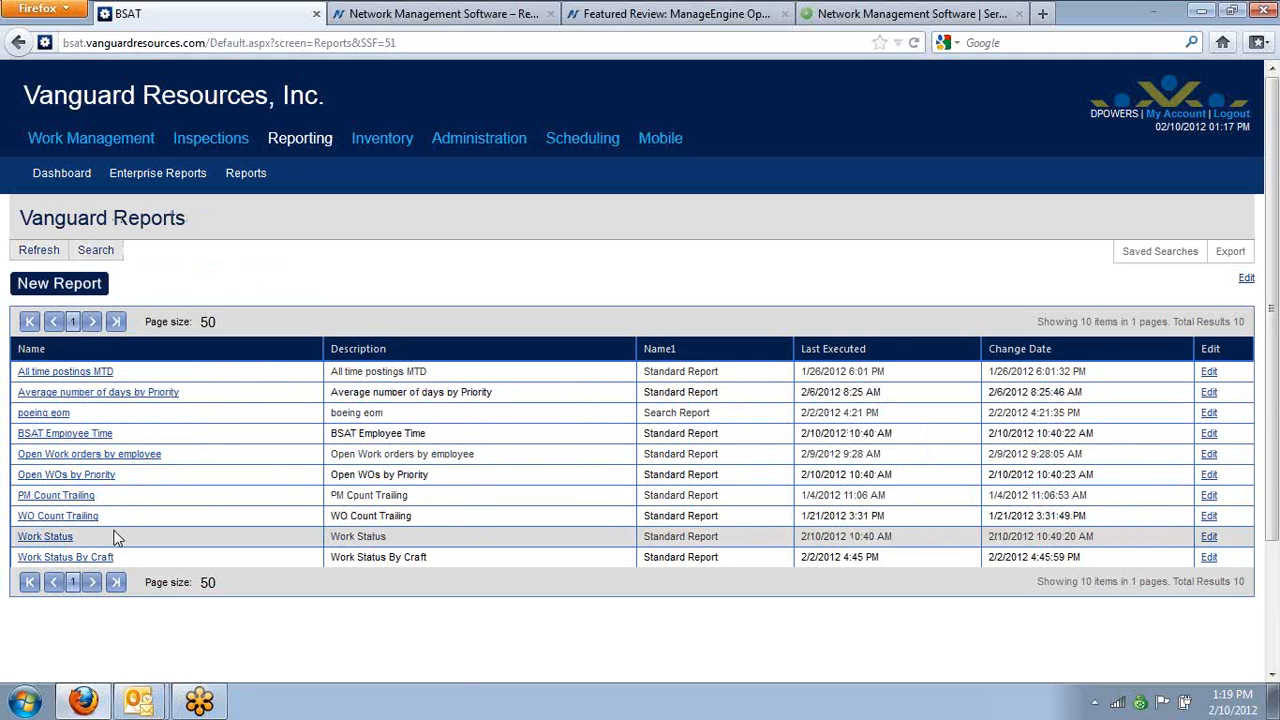
Open the Work Status report from the Vanguard Reports list and examine its employee rows down to the column sums
{"action": "left_click", "coordinate": [66, 557]}
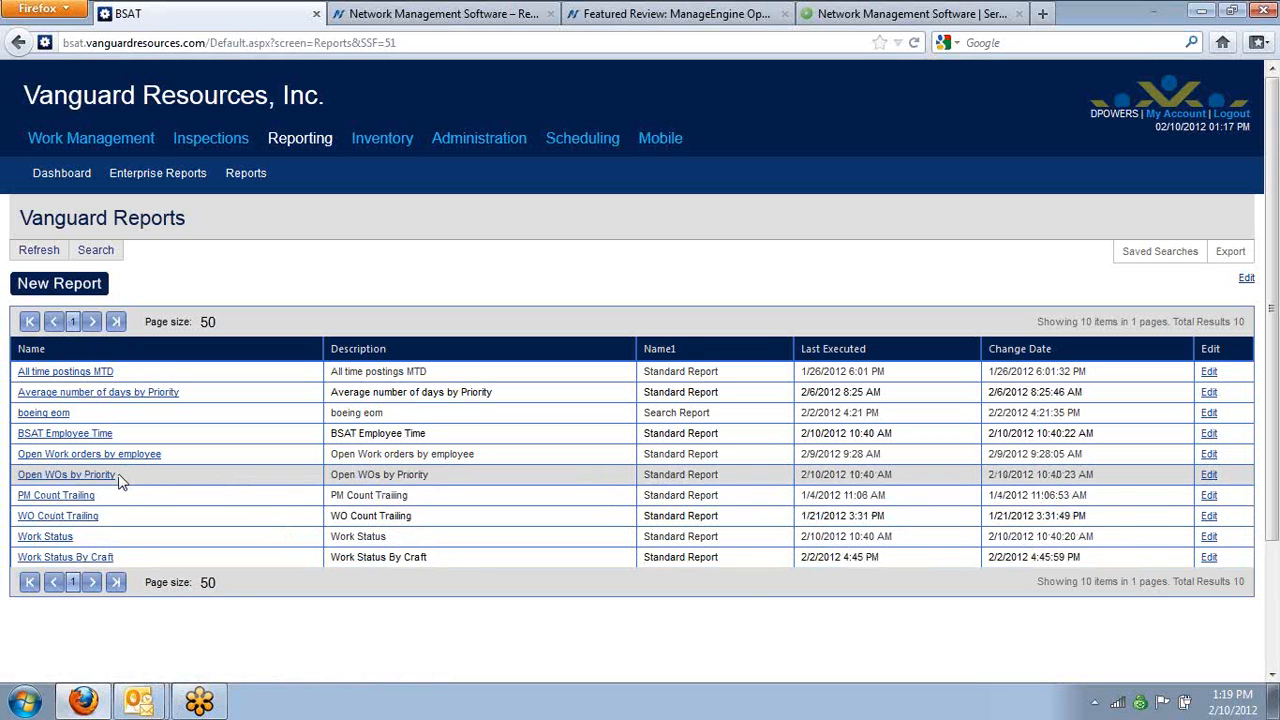
{"action": "left_click", "coordinate": [140, 454]}
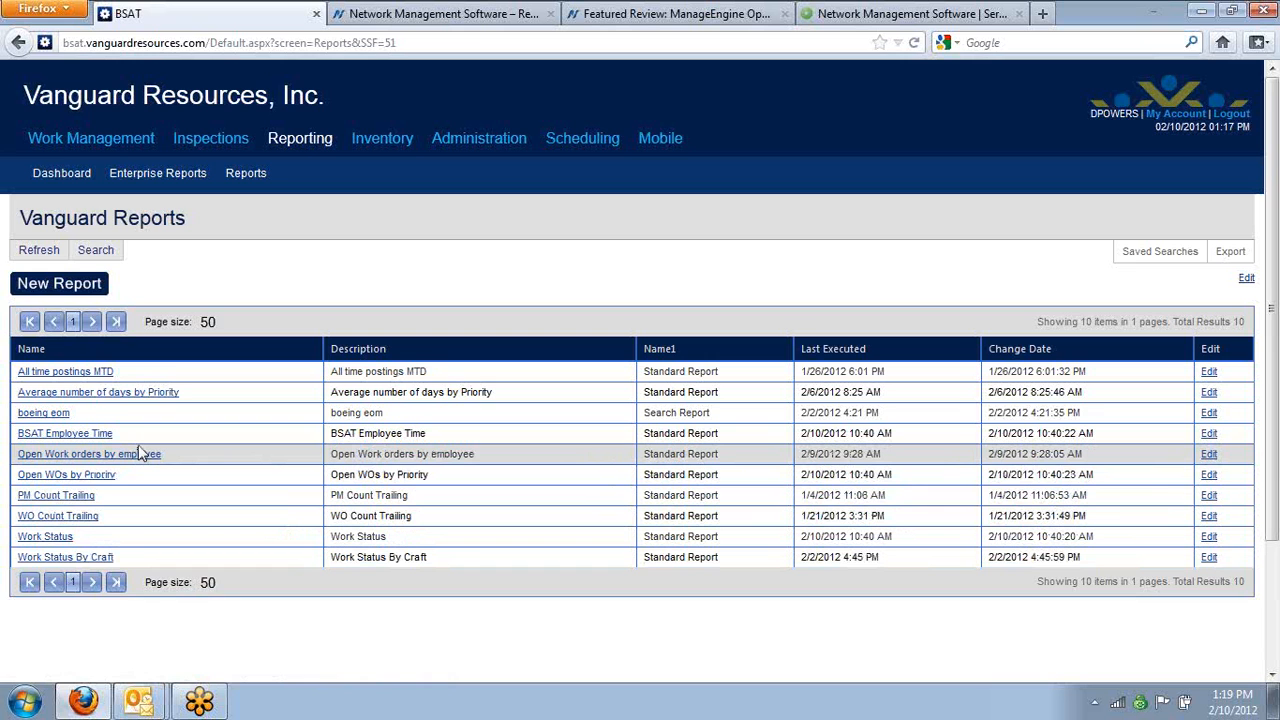
{"action": "left_click", "coordinate": [65, 540]}
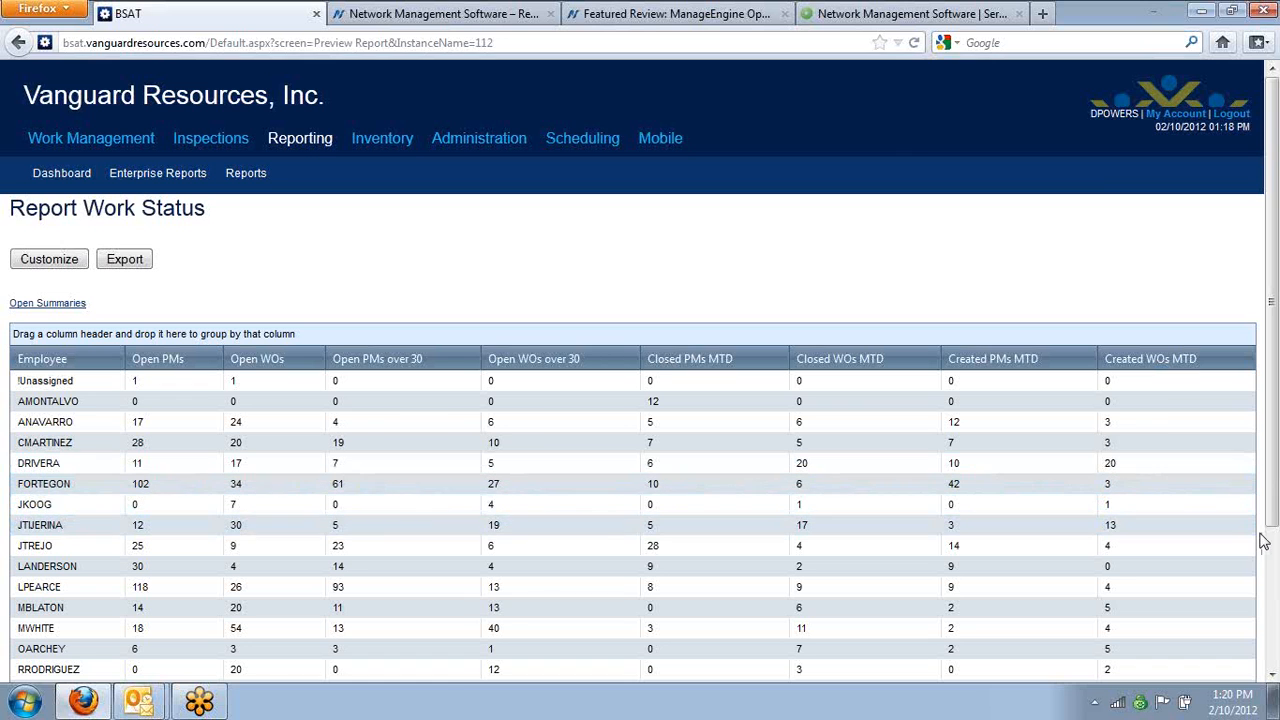
{"action": "left_click_drag", "start_coordinate": [1268, 538], "coordinate": [1258, 712]}
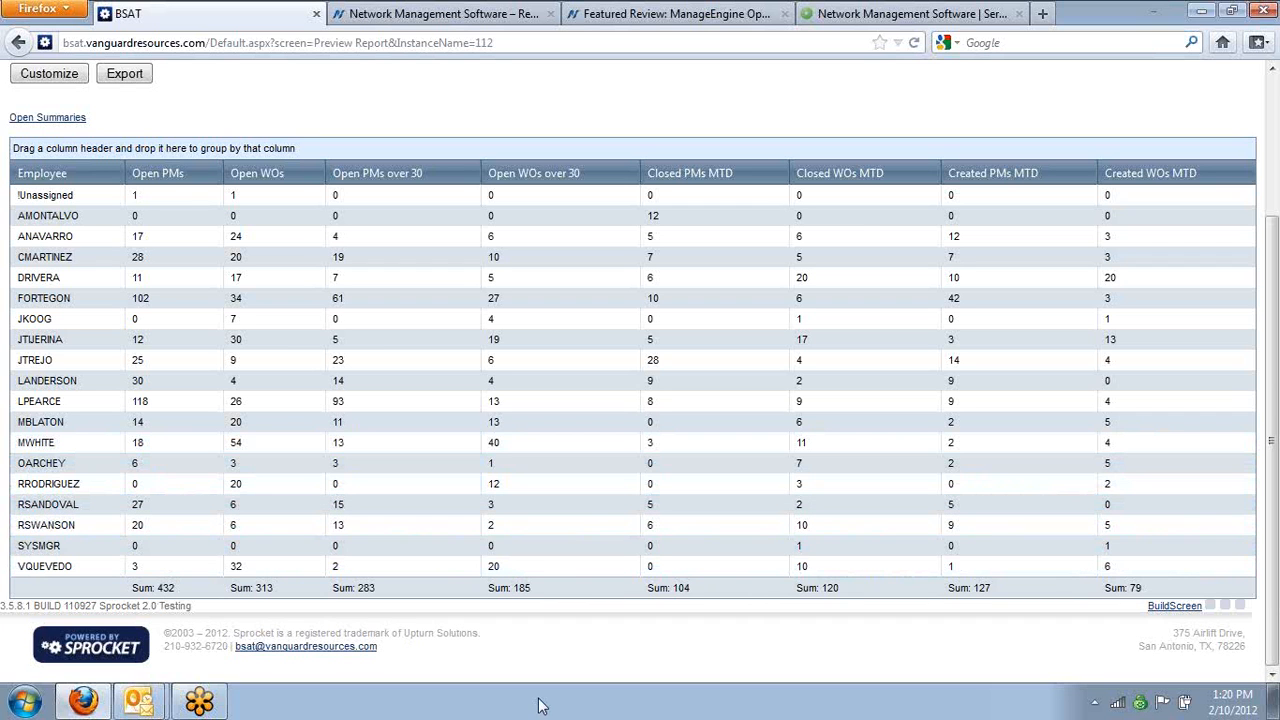
{"action": "left_click_drag", "start_coordinate": [1275, 512], "coordinate": [1268, 358]}
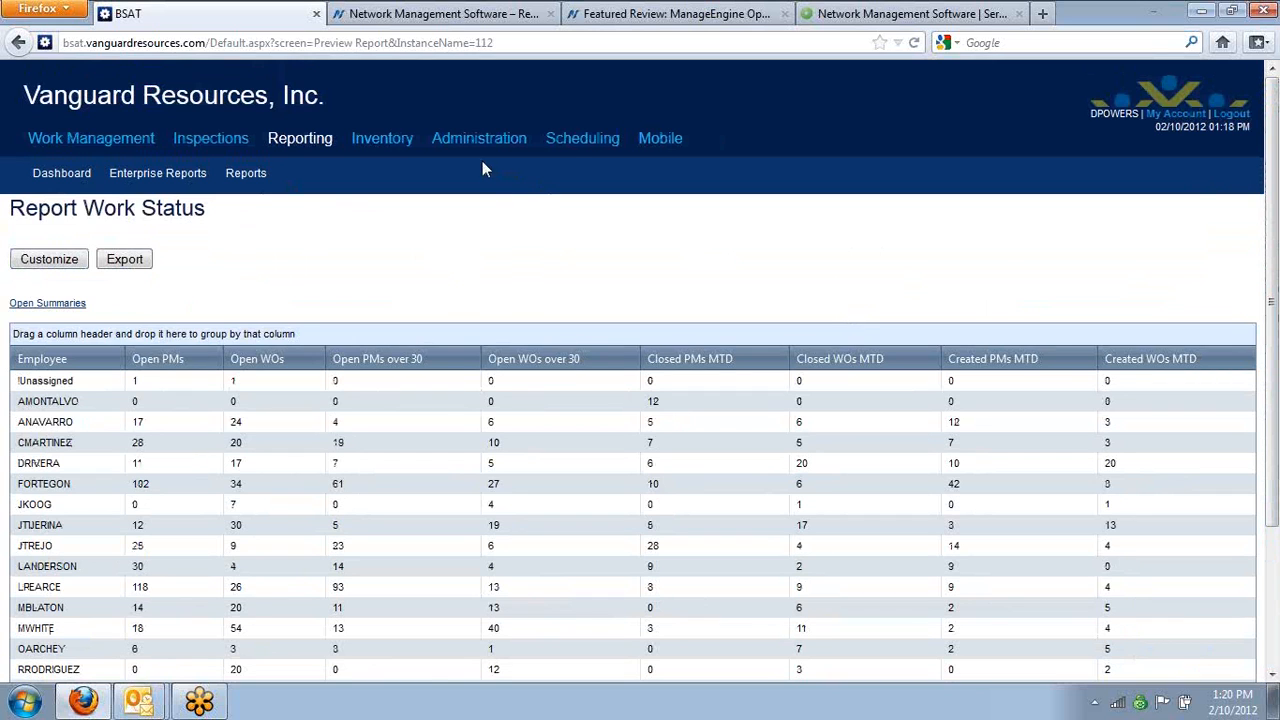
Start a new scheduled report from the Scheduling module and choose Work Status as its report
{"action": "left_click", "coordinate": [568, 144]}
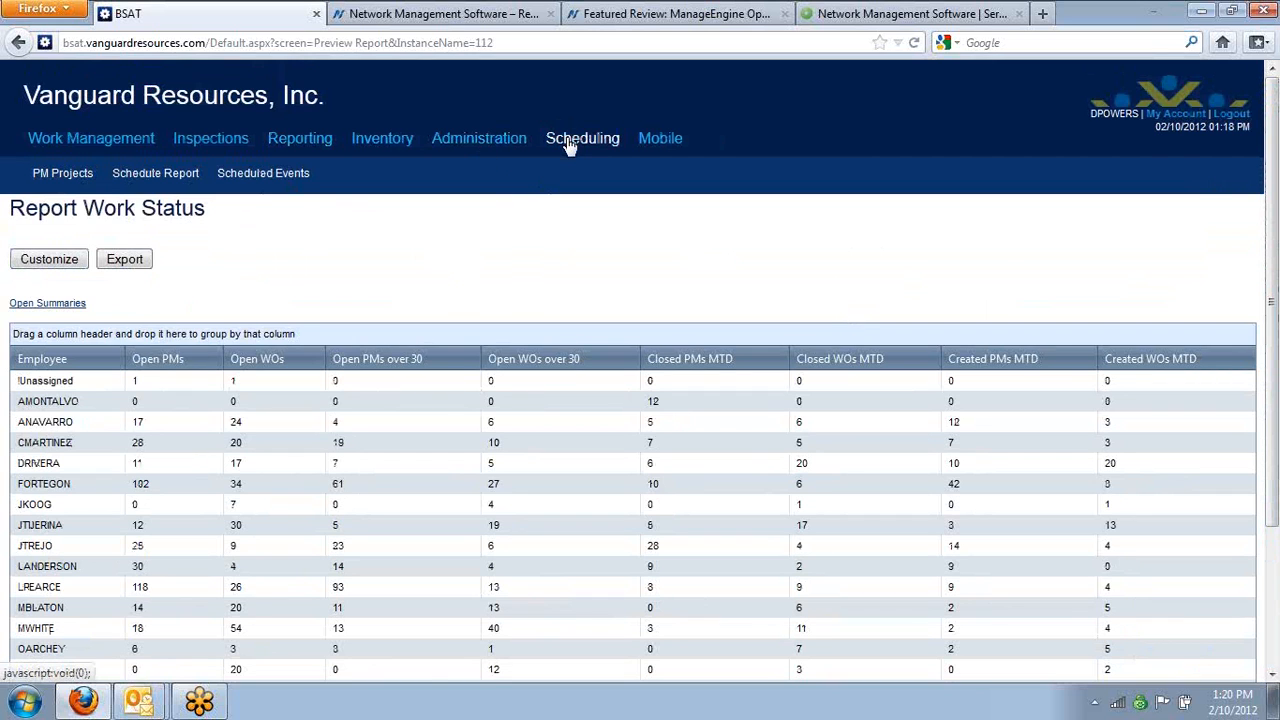
{"action": "left_click", "coordinate": [180, 176]}
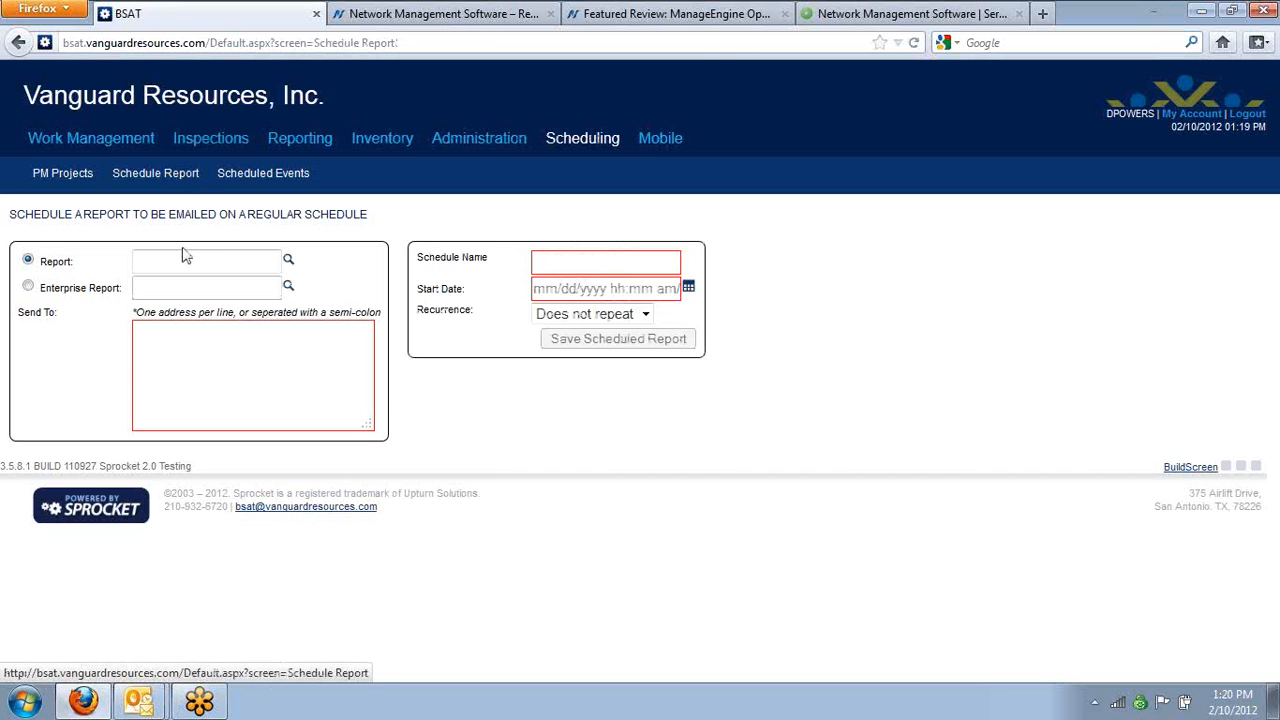
{"action": "left_click", "coordinate": [183, 260]}
{"action": "type", "text": "work"}
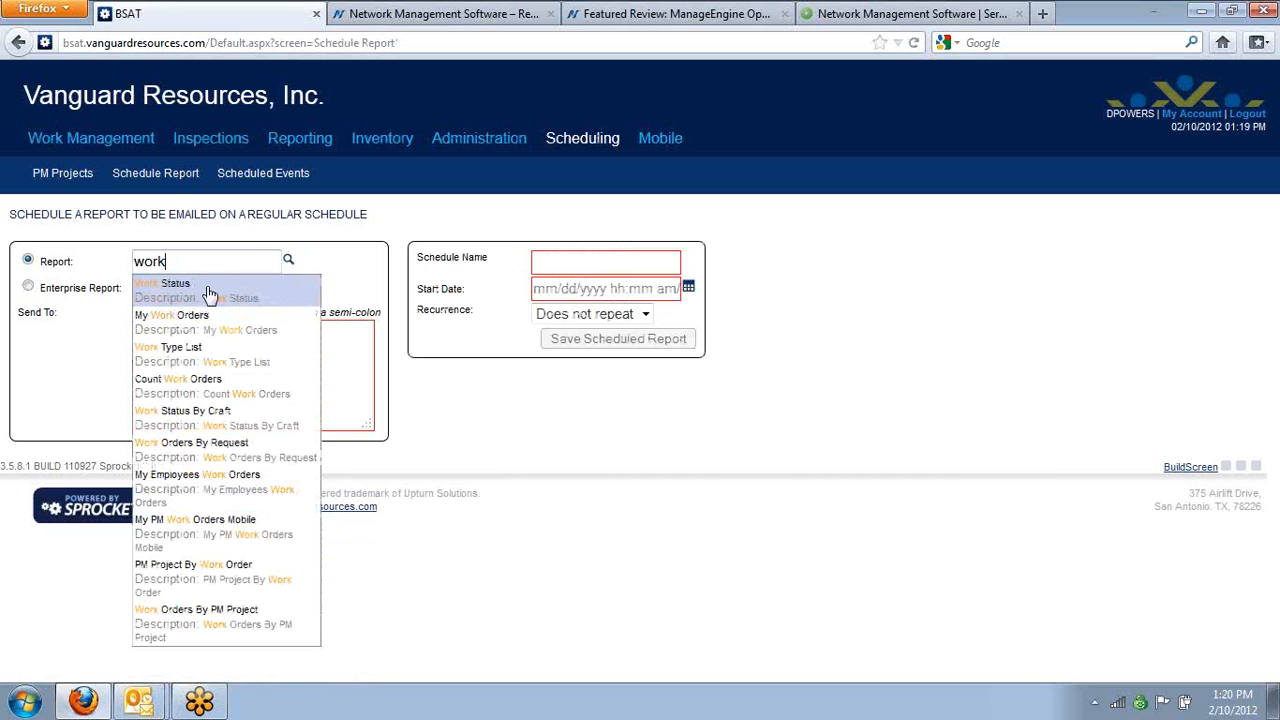
{"action": "left_click", "coordinate": [210, 293]}
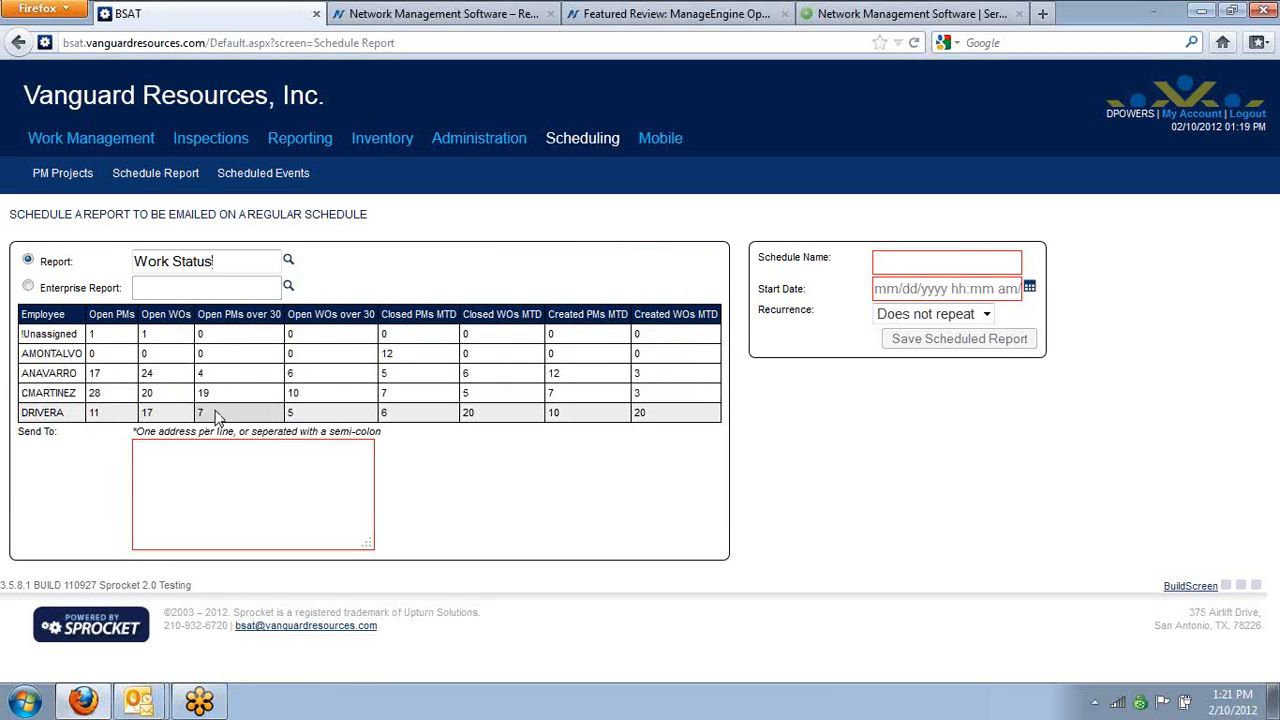
Enter the recipient's e-mail address and name the schedule "Work Status for" followed by the recipient's first name
{"action": "left_click", "coordinate": [255, 492]}
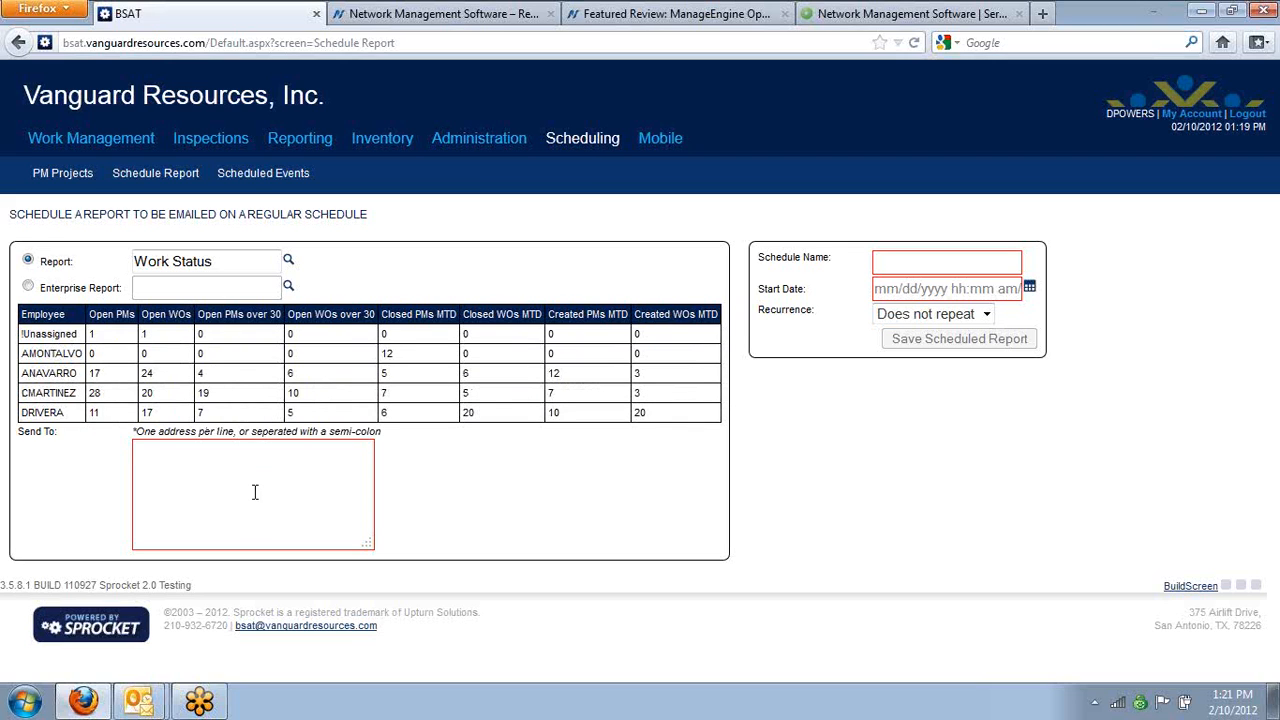
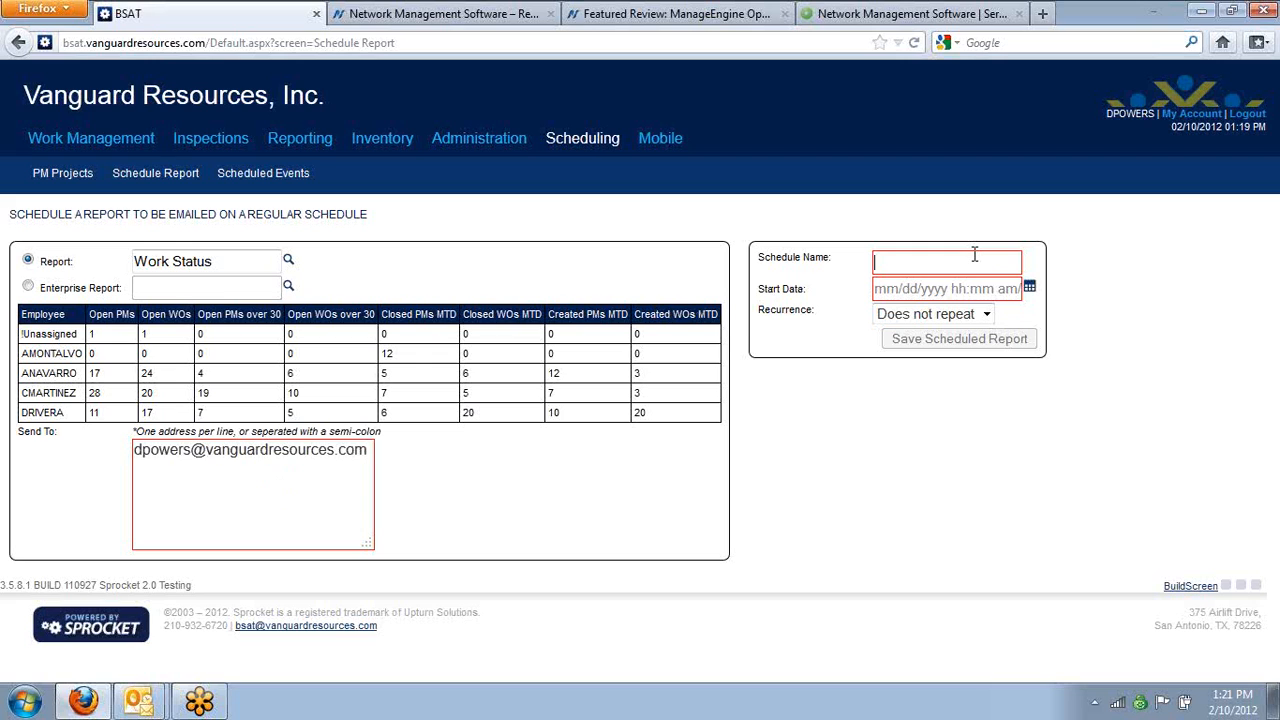
{"action": "type", "text": "Work Statu"}
{"action": "key", "text": "BackSpace"}
{"action": "type", "text": "tus for Dustin"}
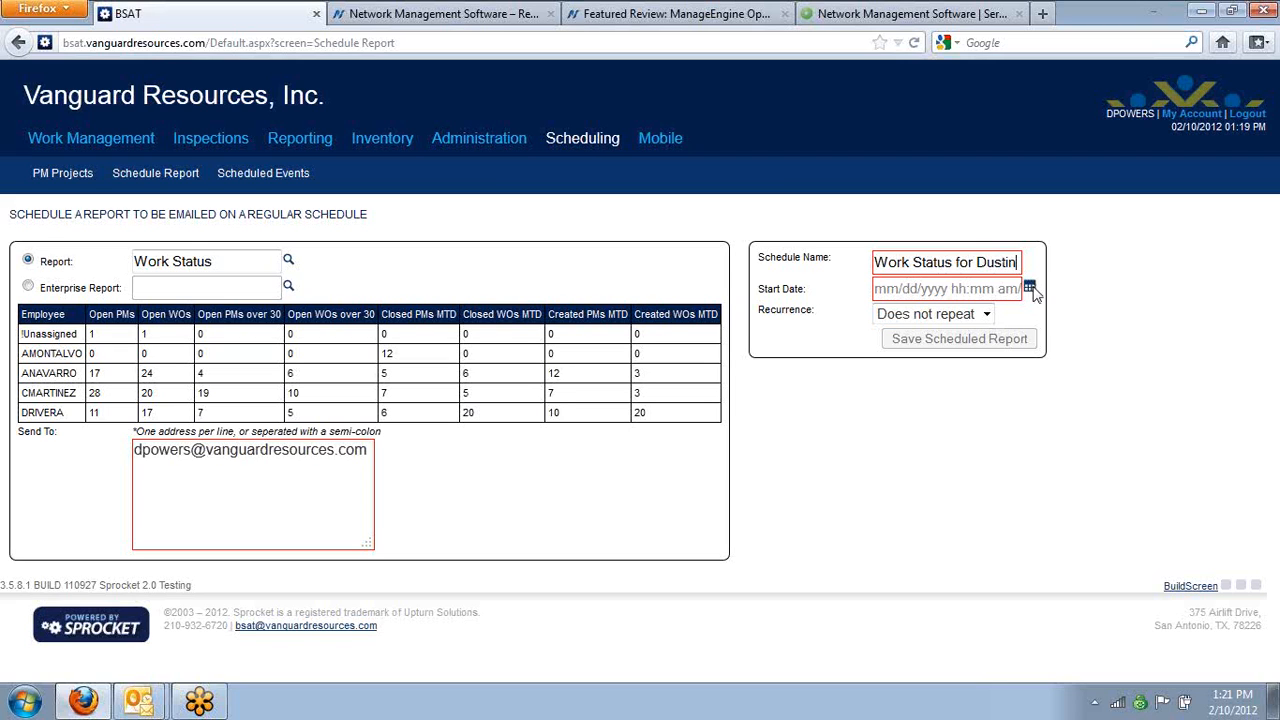
Set the schedule's start date to 02/15/2012 with the time portion removed, and set its recurrence to Weekly
{"action": "left_click", "coordinate": [1032, 288]}
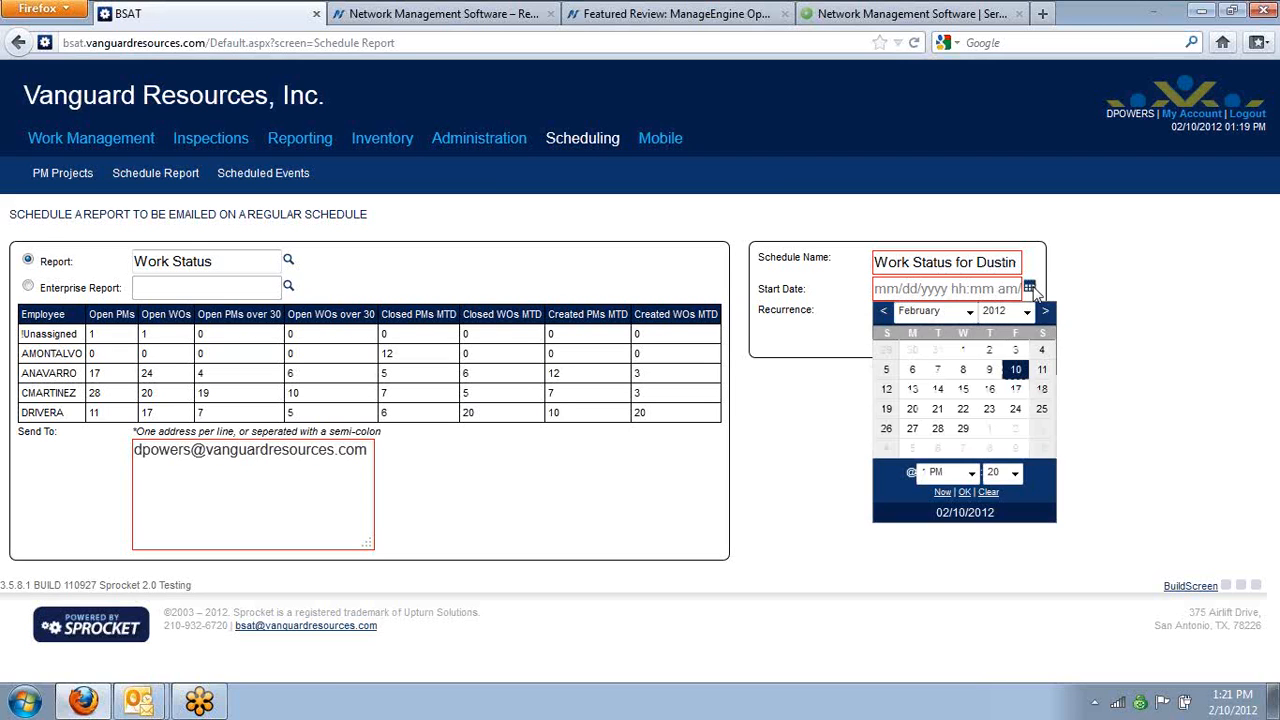
{"action": "left_click", "coordinate": [963, 390]}
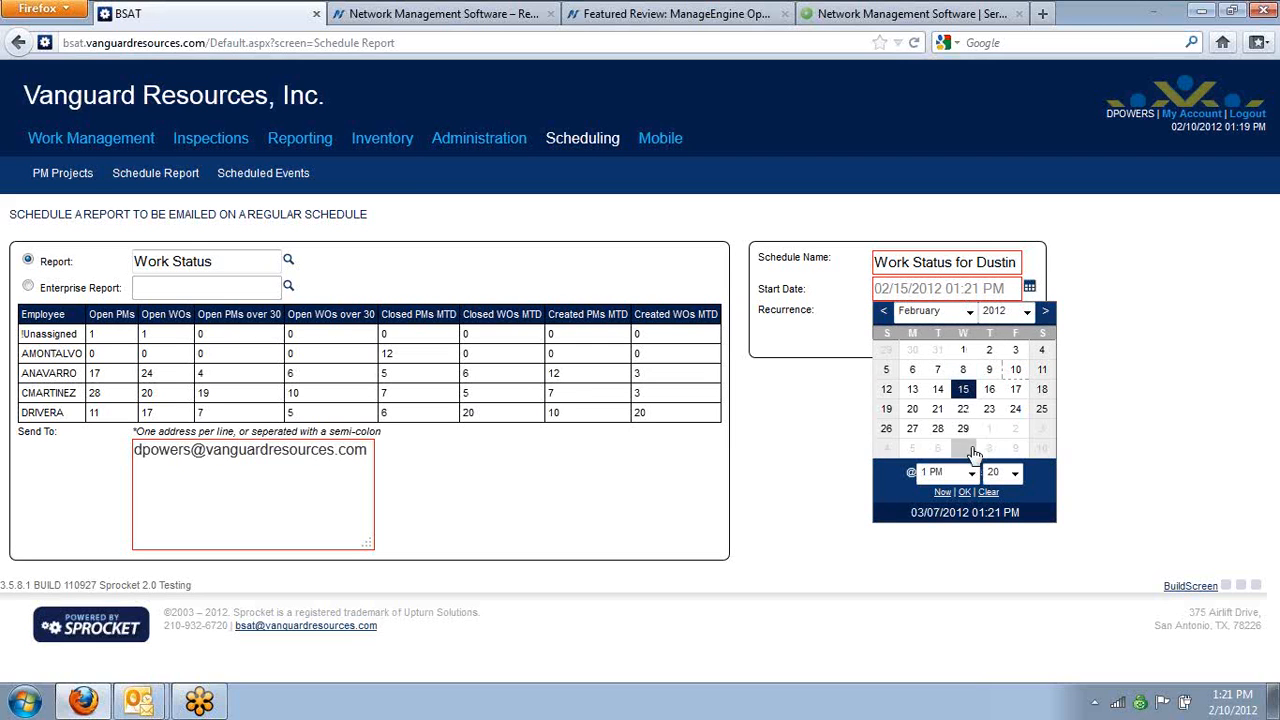
{"action": "left_click", "coordinate": [966, 492]}
{"action": "left_click_drag", "start_coordinate": [944, 289], "coordinate": [1025, 292]}
{"action": "key", "text": "BackSpace"}
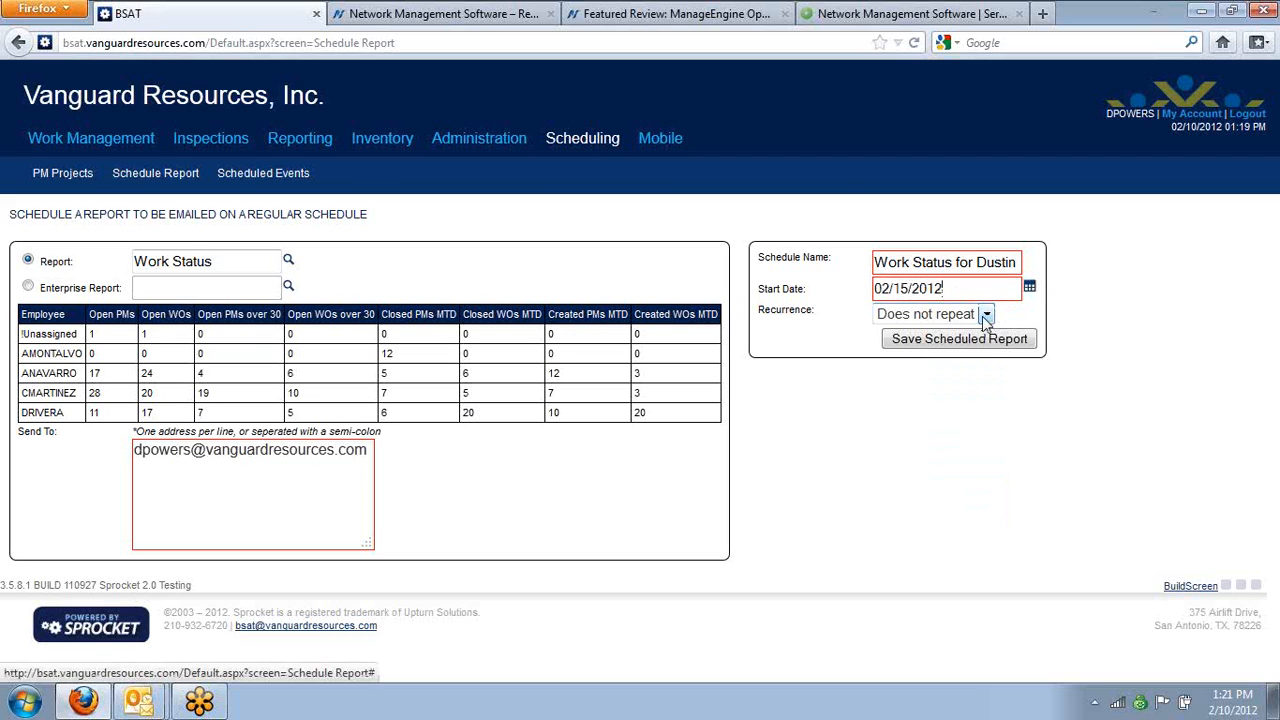
{"action": "left_click", "coordinate": [986, 315]}
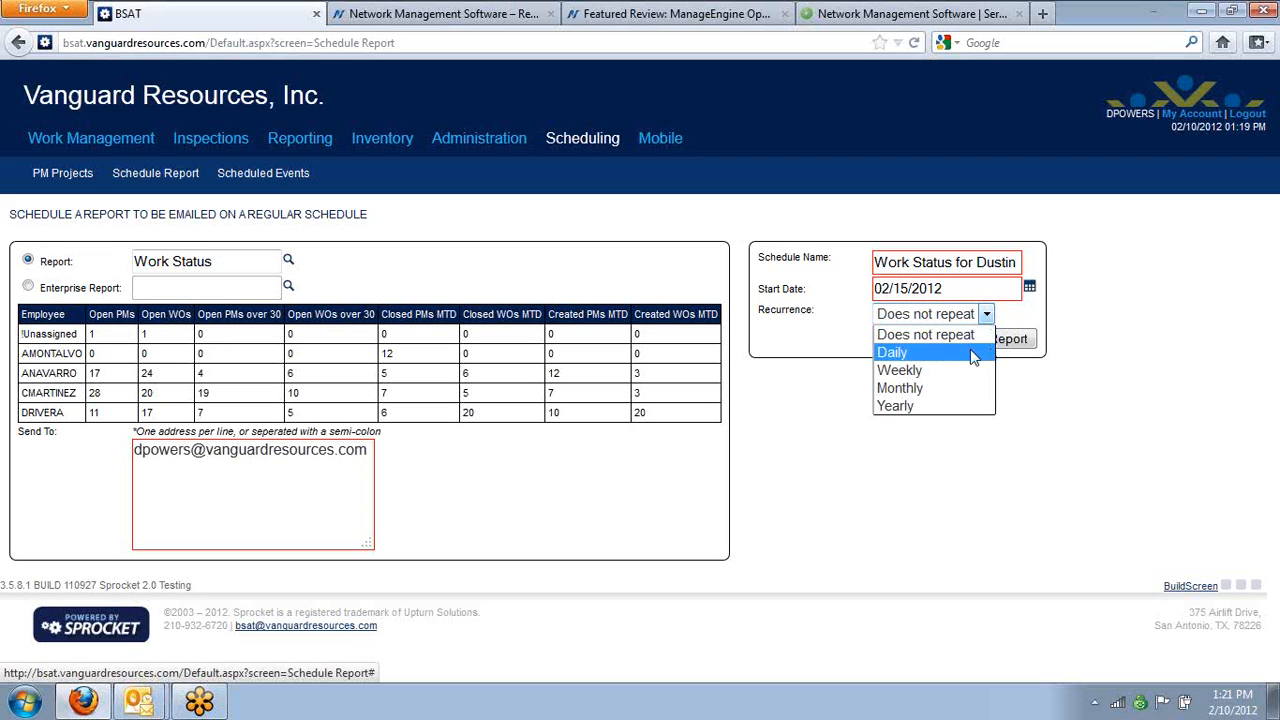
{"action": "left_click", "coordinate": [962, 375]}
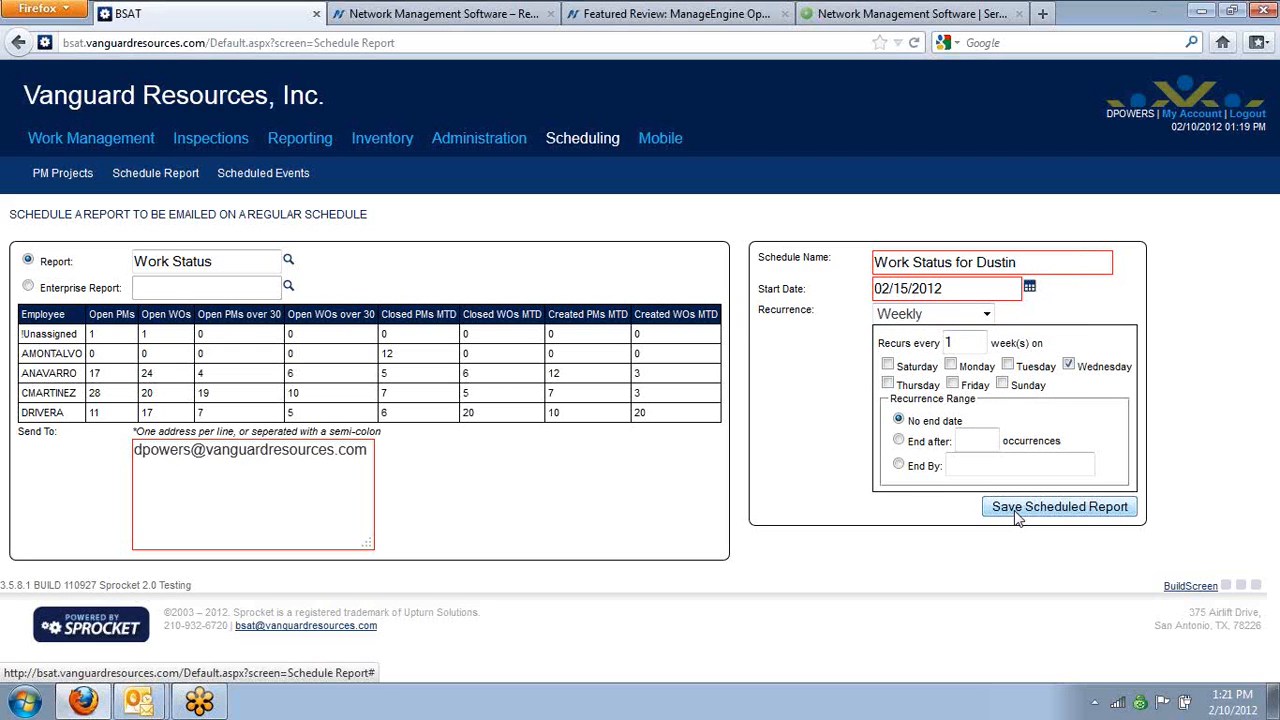
Add a start time of 12:00 PM to the start date and save the scheduled report
{"action": "left_click", "coordinate": [987, 288]}
{"action": "type", "text": "12:00 PM"}
{"action": "left_click", "coordinate": [1113, 507]}
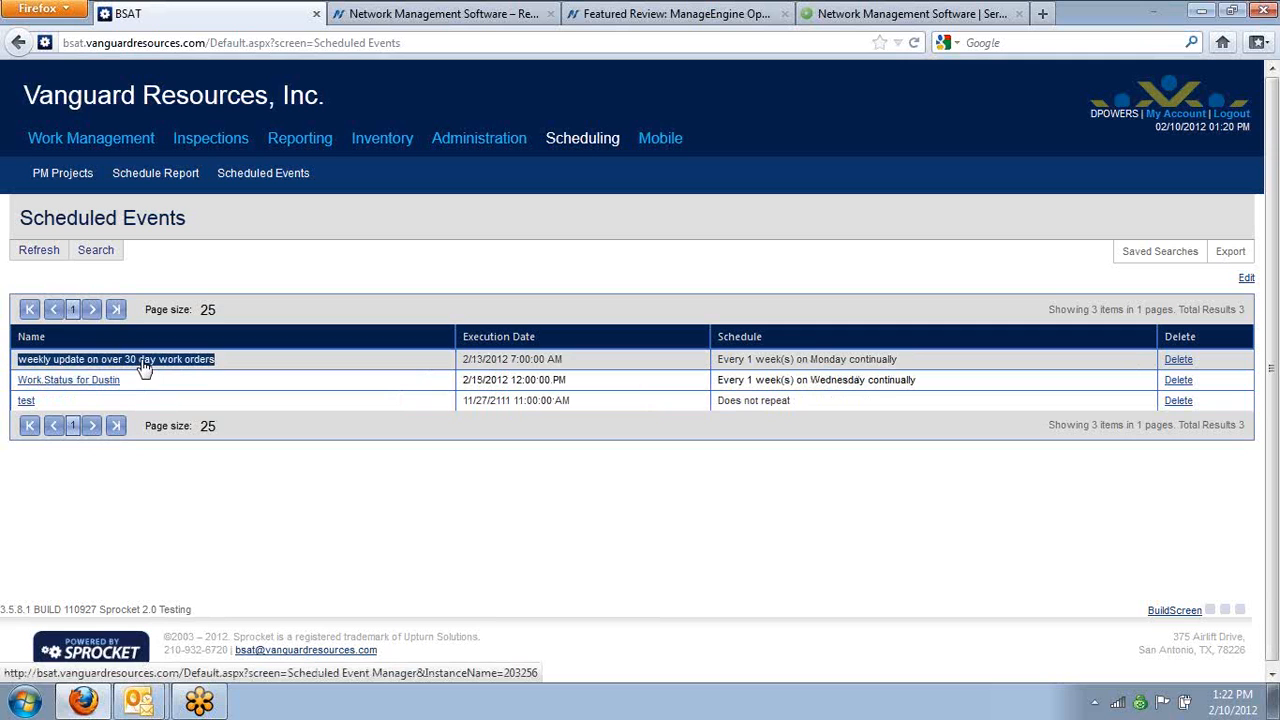
Open the "weekly update on over 30 day work orders" scheduled event, examine its event description, and exit without saving
{"action": "left_click", "coordinate": [210, 364]}
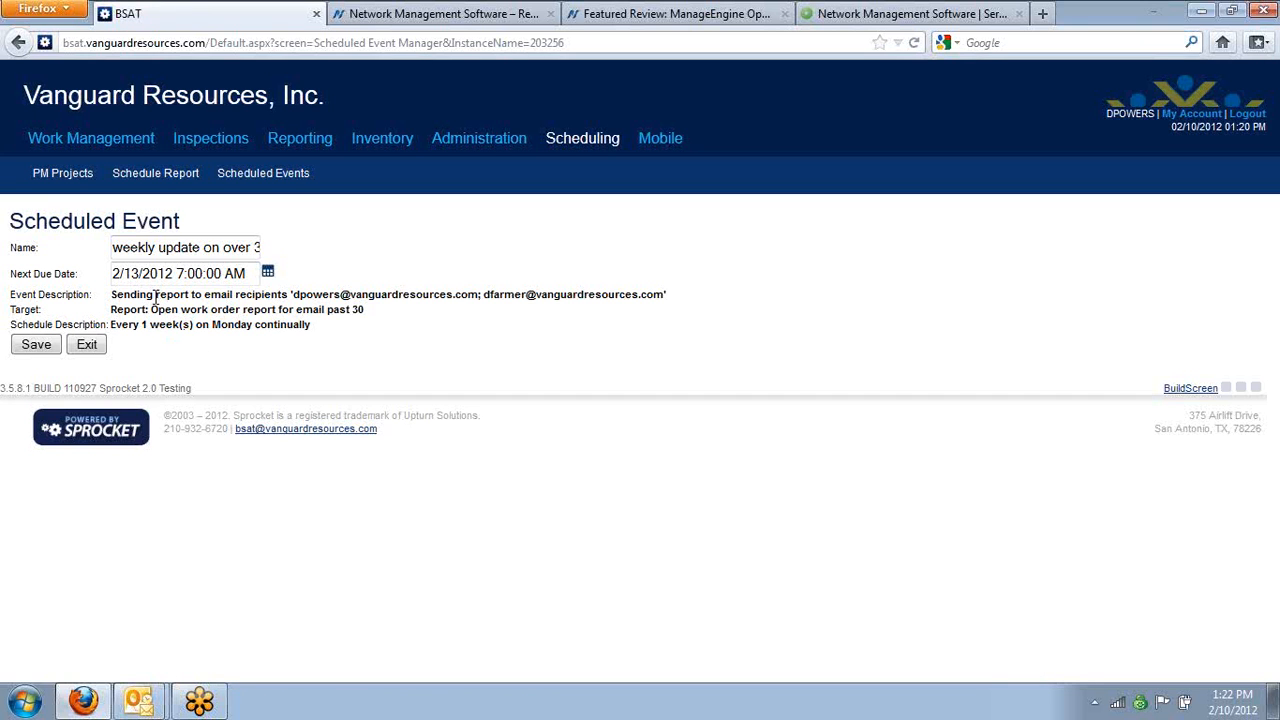
{"action": "left_click_drag", "start_coordinate": [362, 296], "coordinate": [366, 285]}
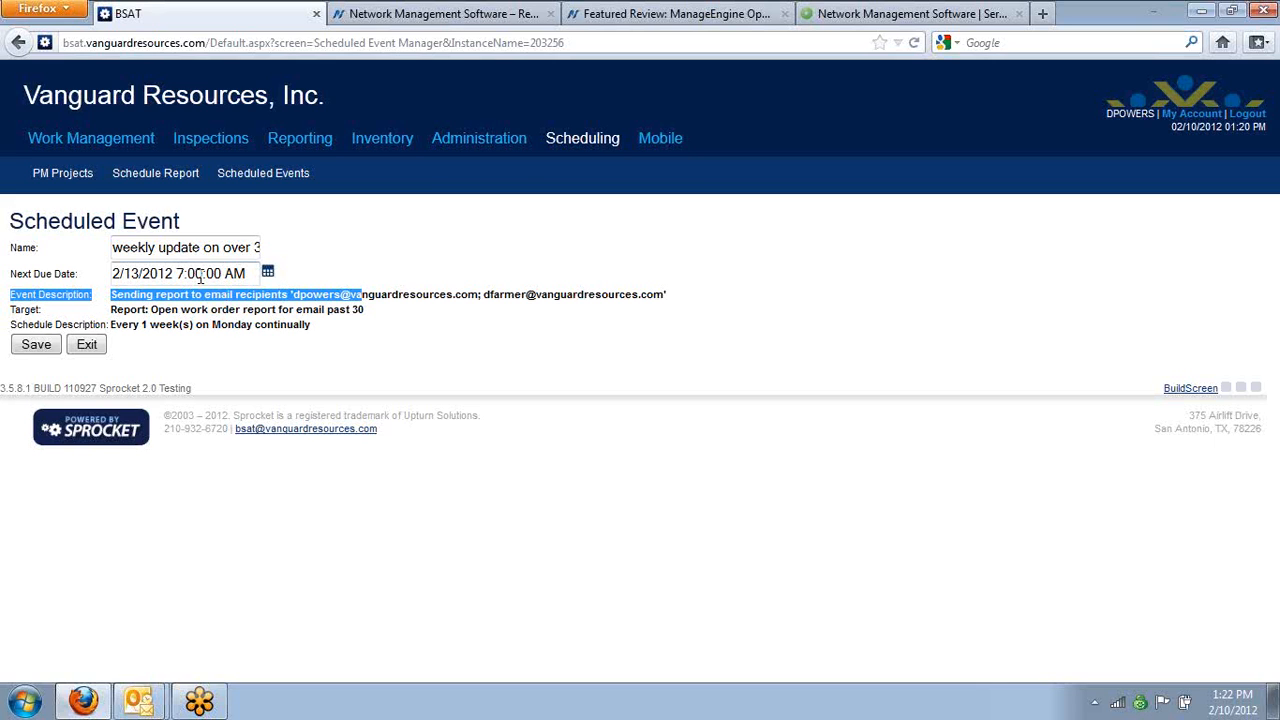
{"action": "left_click", "coordinate": [87, 345]}
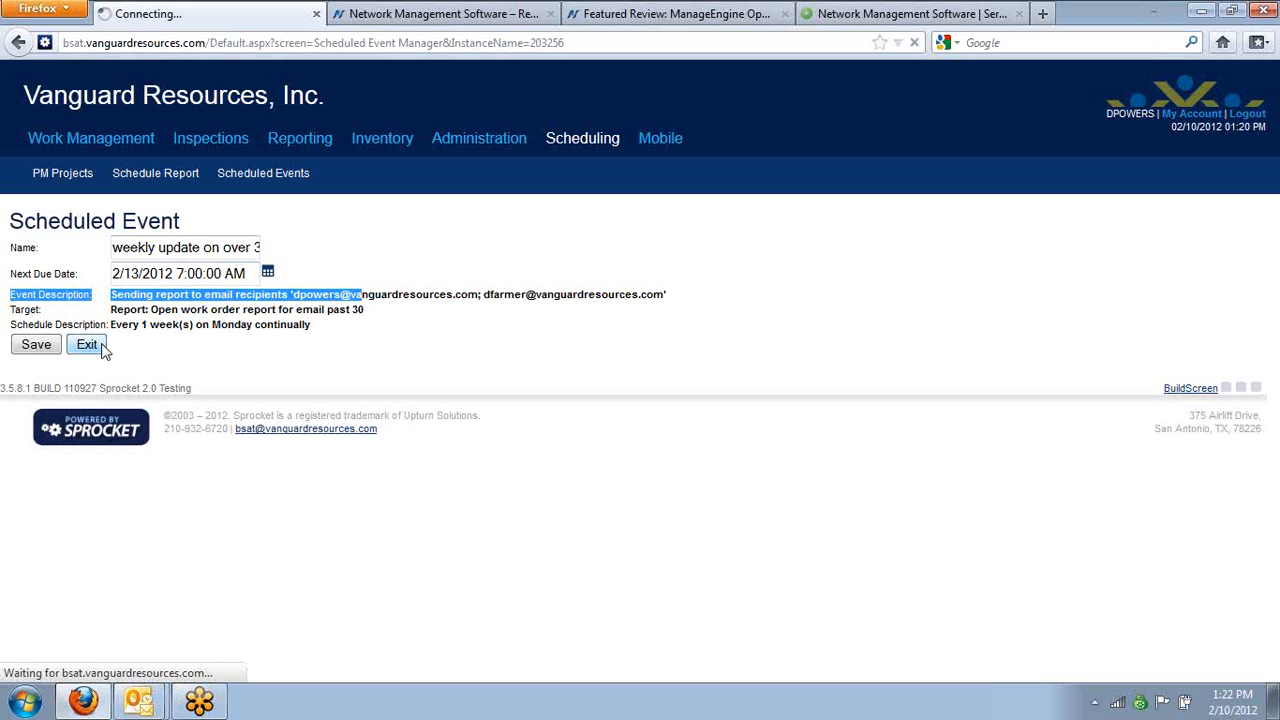